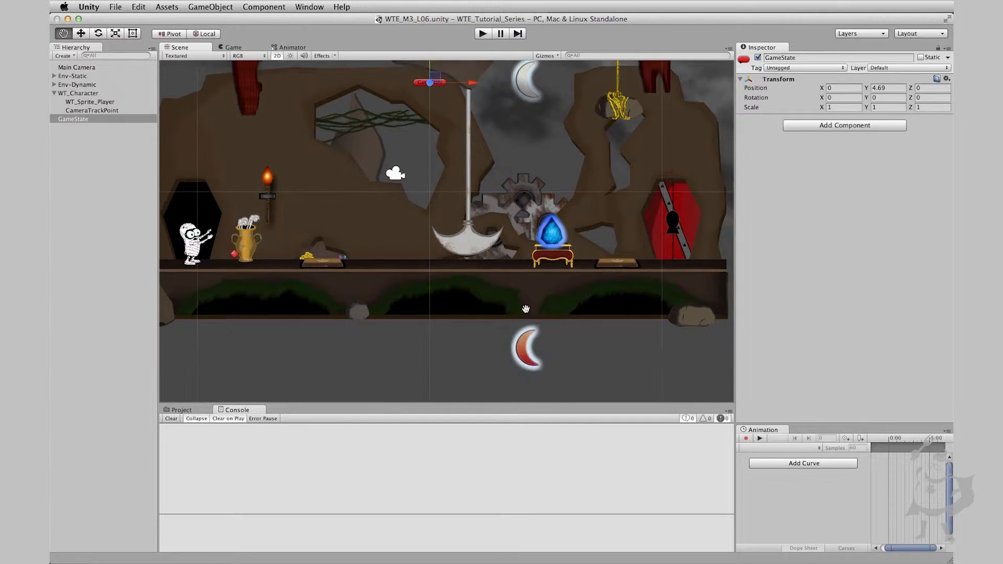
Select the large pendulum axe hanging in the middle of the scene
alt+drag(307, 263, 342, 287)
scroll(342, 287, up, 3)
alt+drag(628, 189, 457, 220)
scroll(457, 220, down, 3)
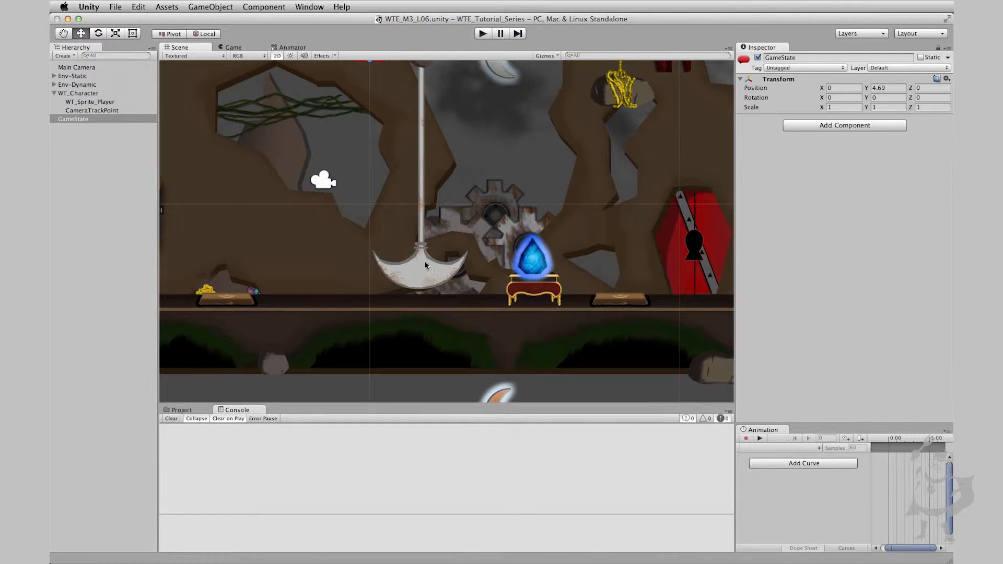
scroll(498, 248, up, 3)
key(w)
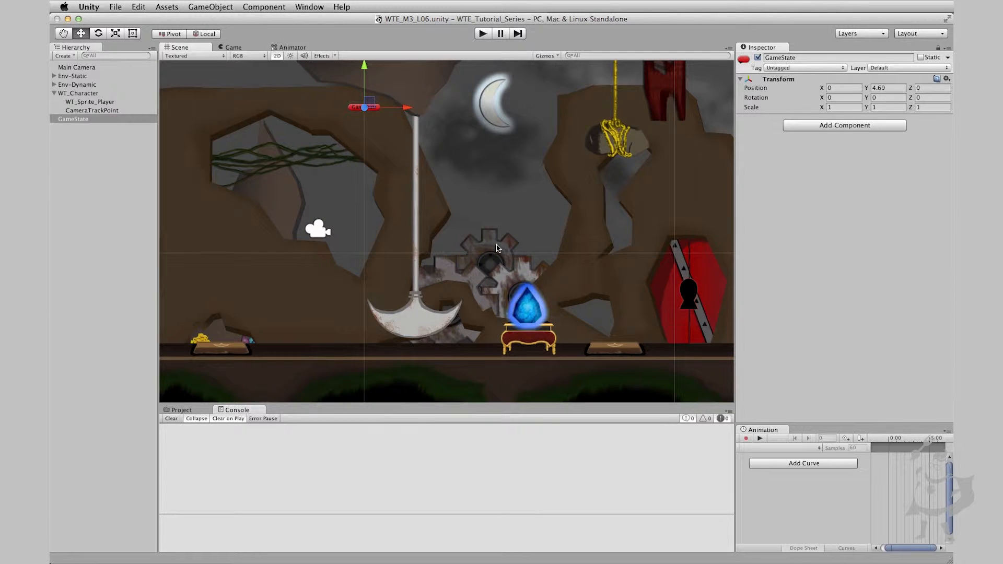
click(428, 330)
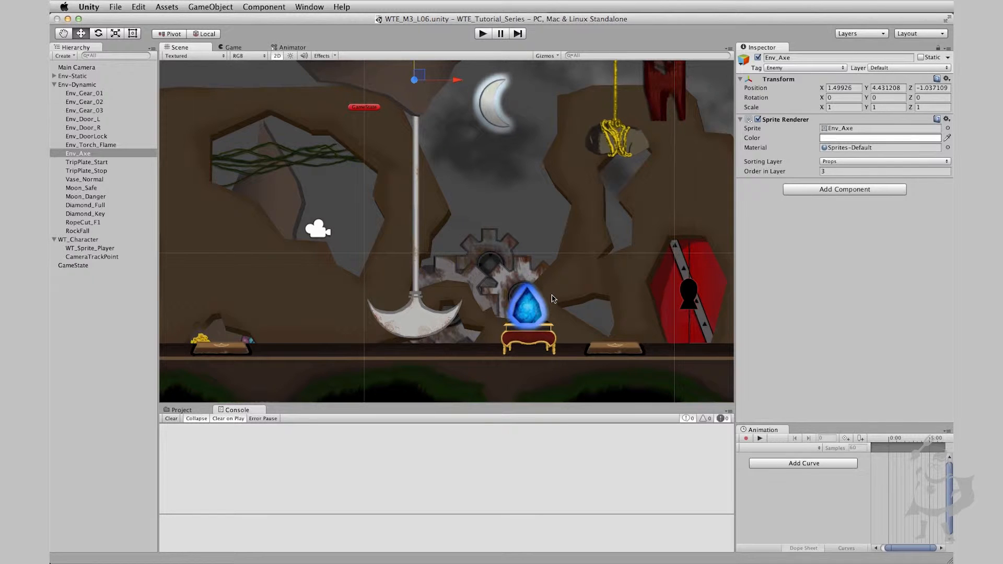
scroll(436, 306, down, 1)
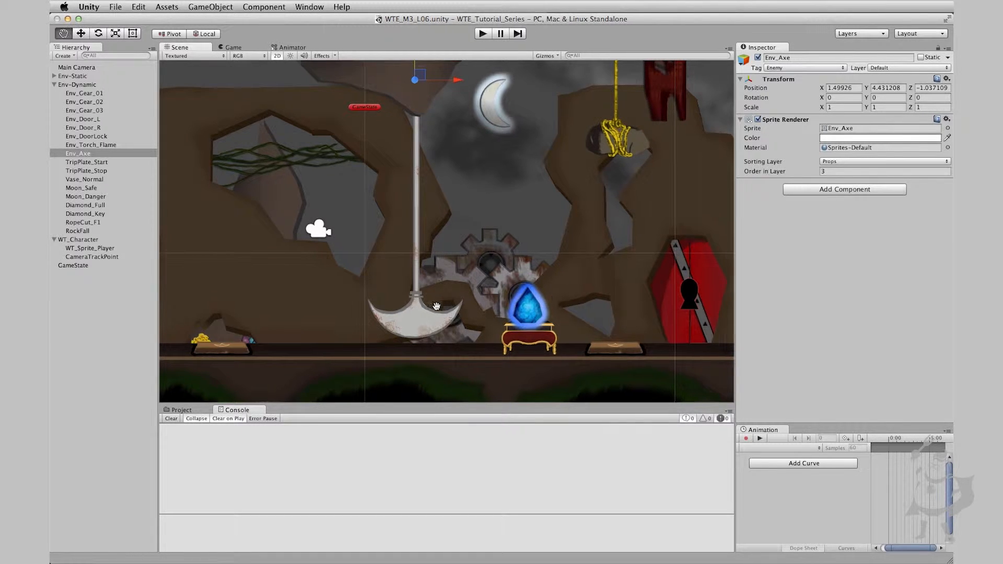
middle_drag(436, 307, 502, 237)
middle_drag(541, 181, 539, 257)
scroll(512, 281, down, 1)
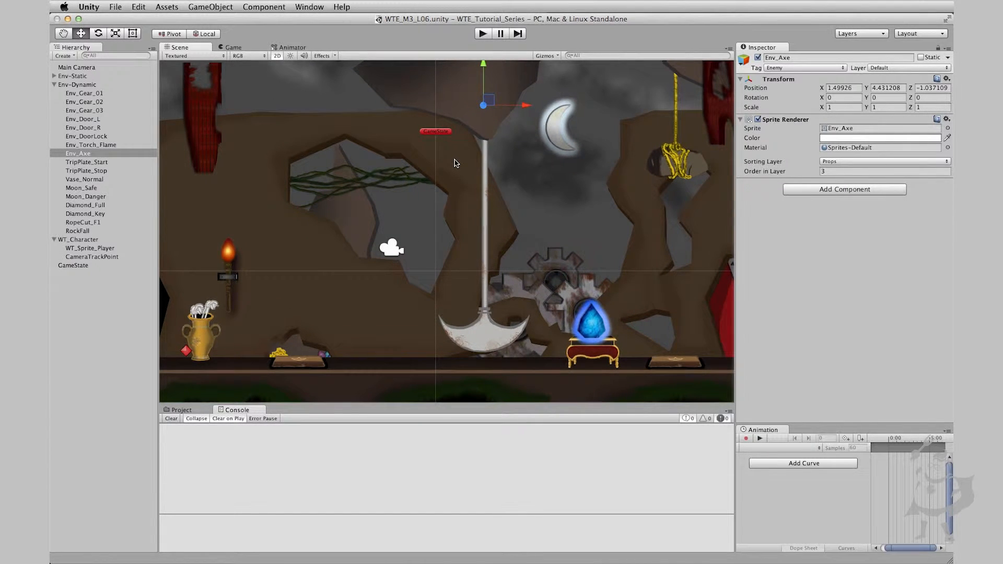
Create a new animation clip for the axe named Prop_Swing in the Animation-Files folder
click(818, 450)
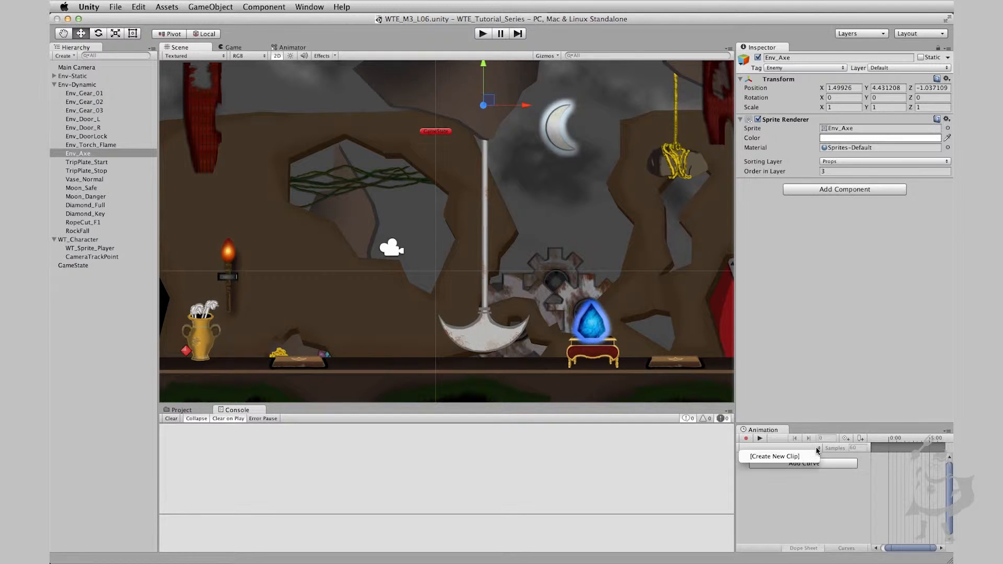
click(778, 456)
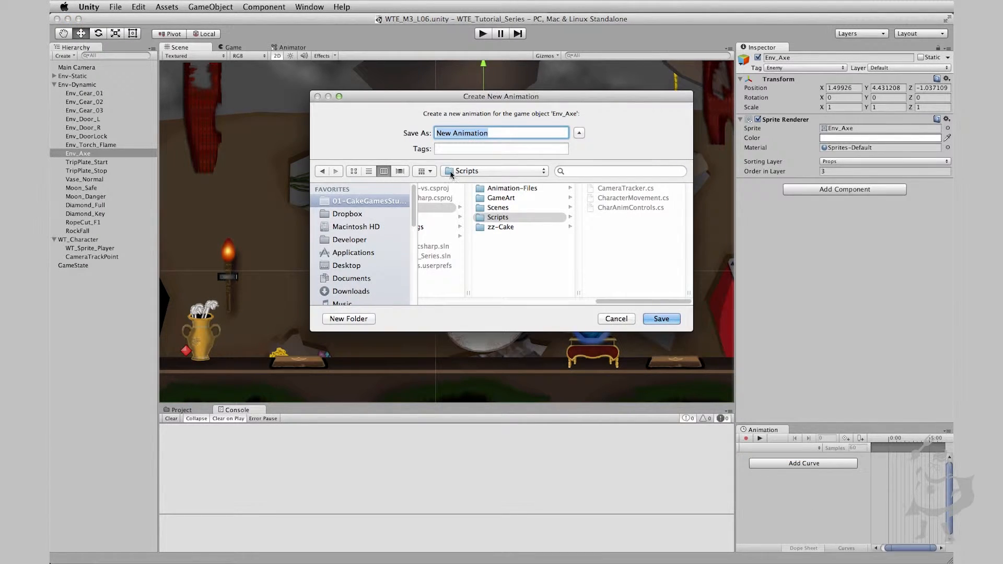
click(511, 189)
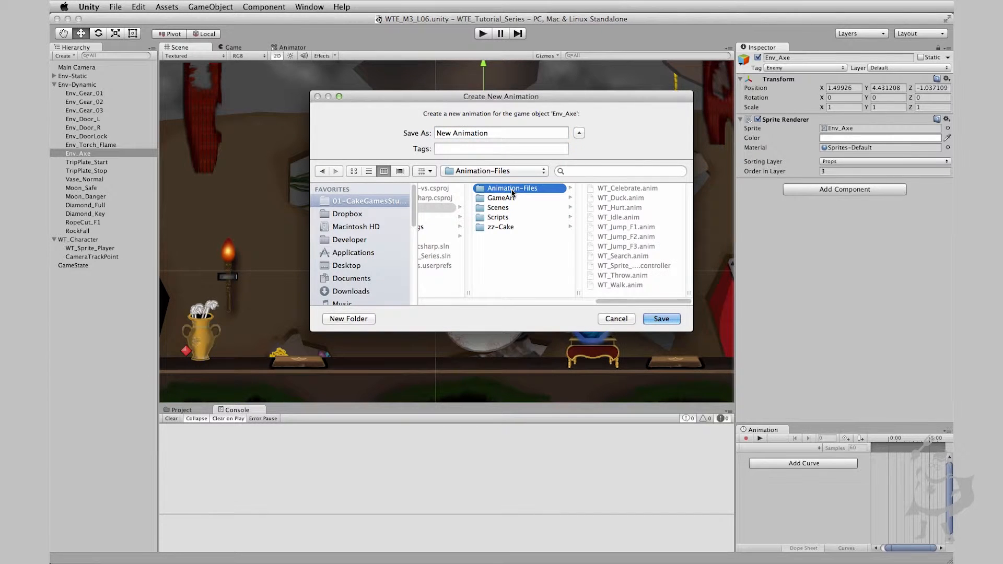
drag(504, 134, 435, 134)
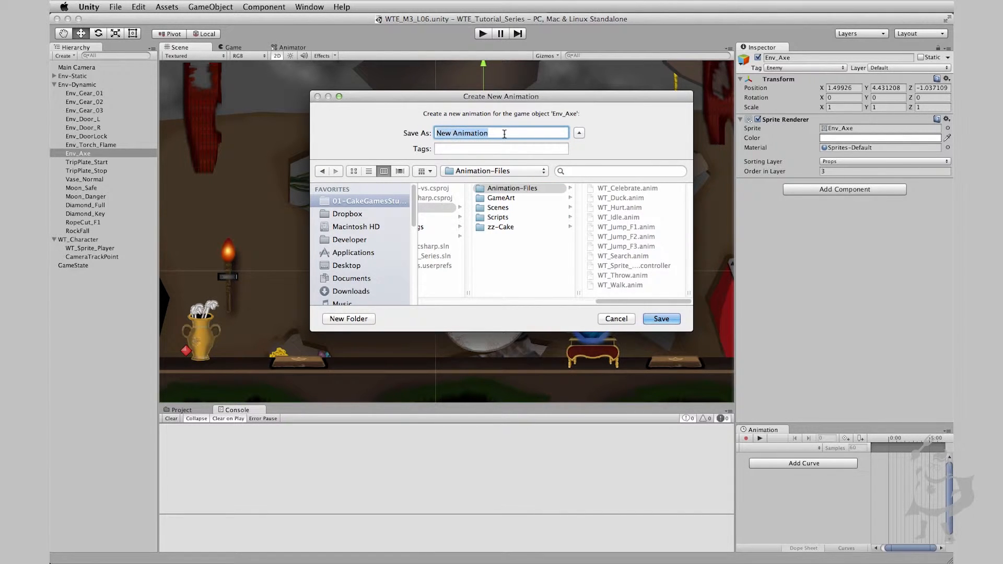
text(Prop)
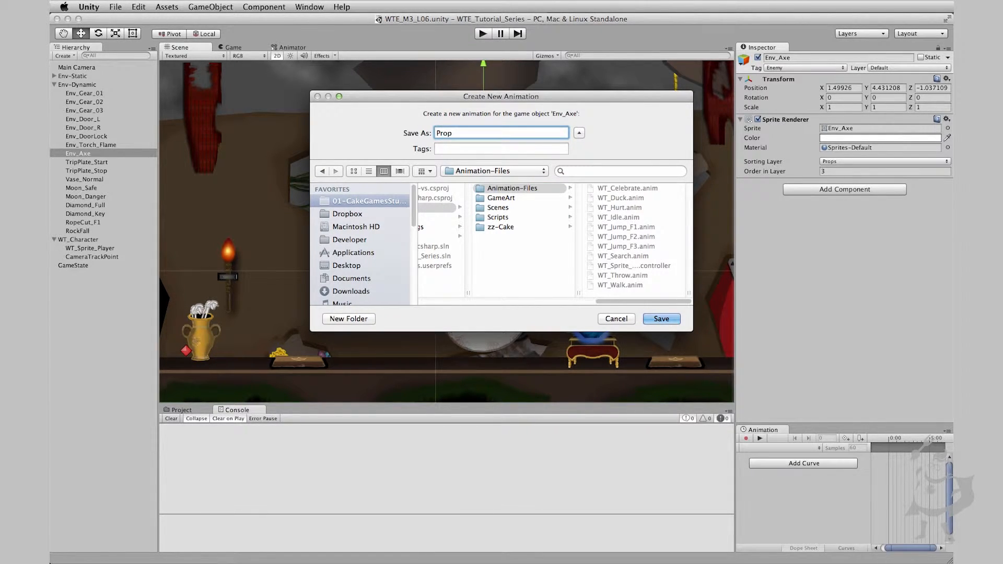
text(_Swing)
key(Return)
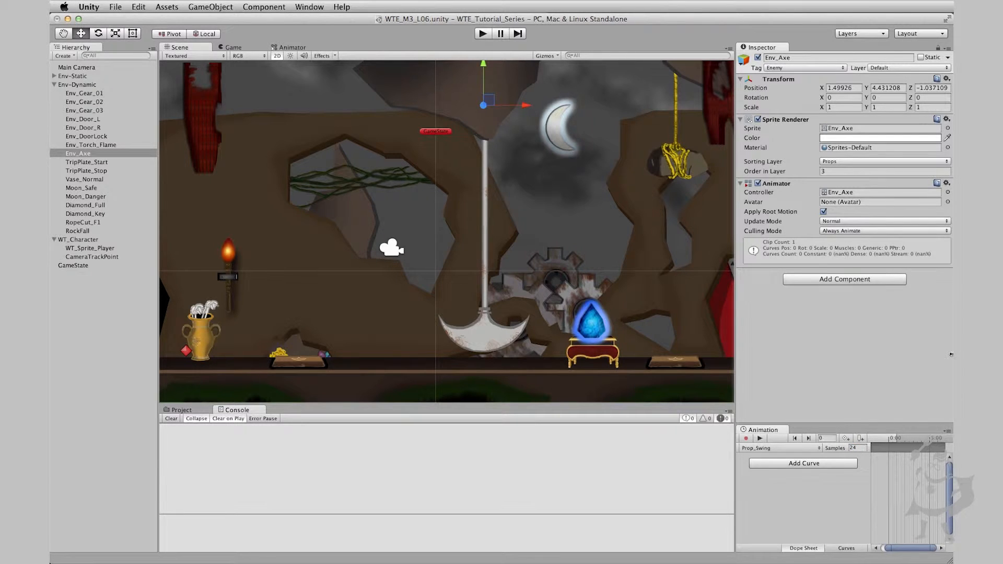
Dock the Animation window beside the Console so its timeline is wider, showing the start of the clip
drag(888, 549, 894, 549)
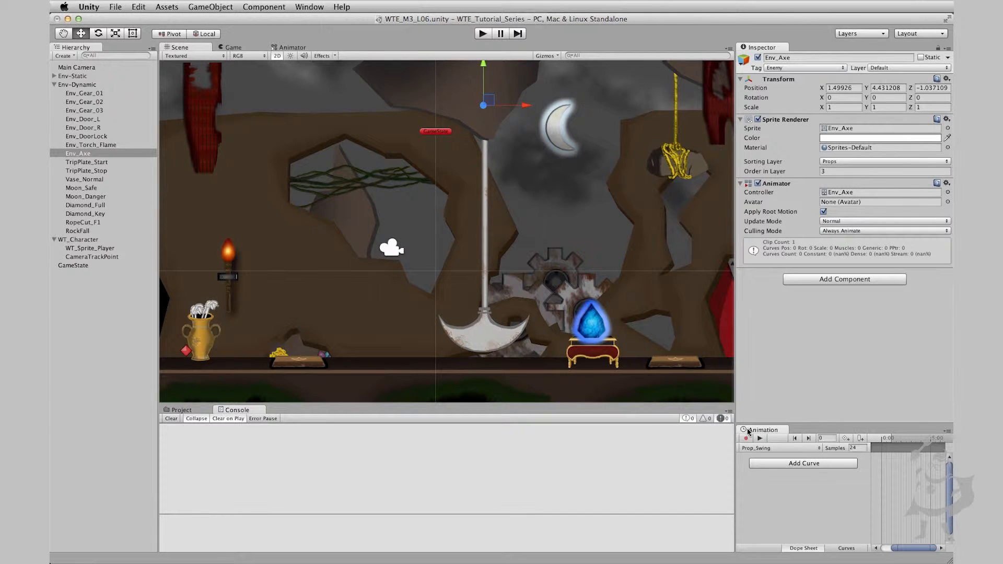
drag(750, 431, 424, 414)
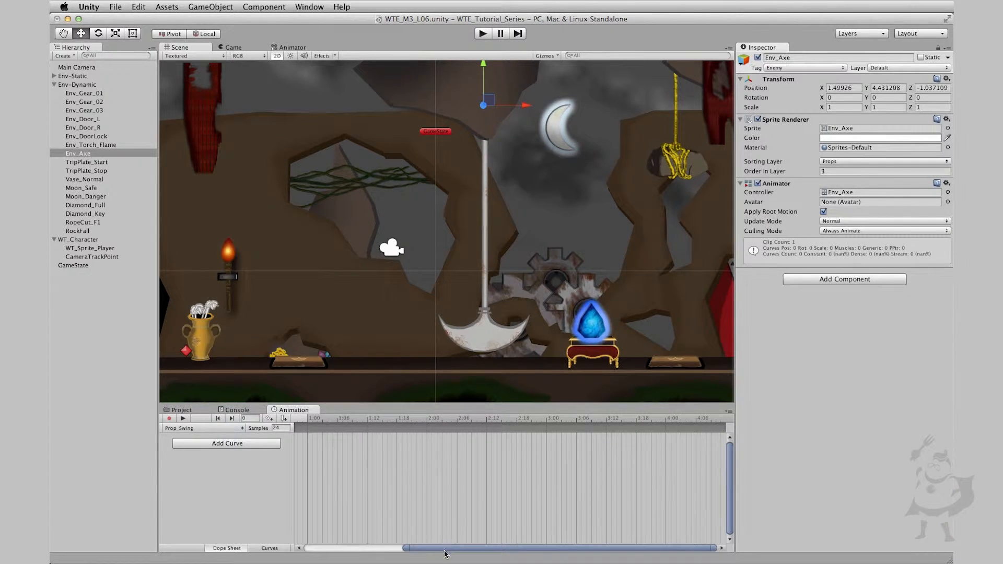
drag(444, 549, 346, 549)
Key the axe's Z rotation at 64 on frame 0 of the clip
drag(328, 419, 296, 421)
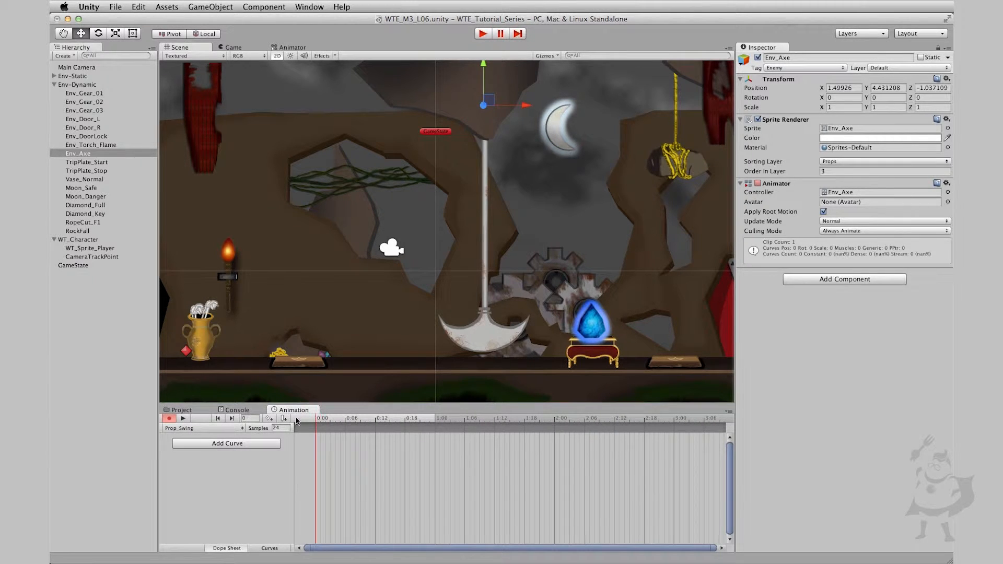
click(98, 34)
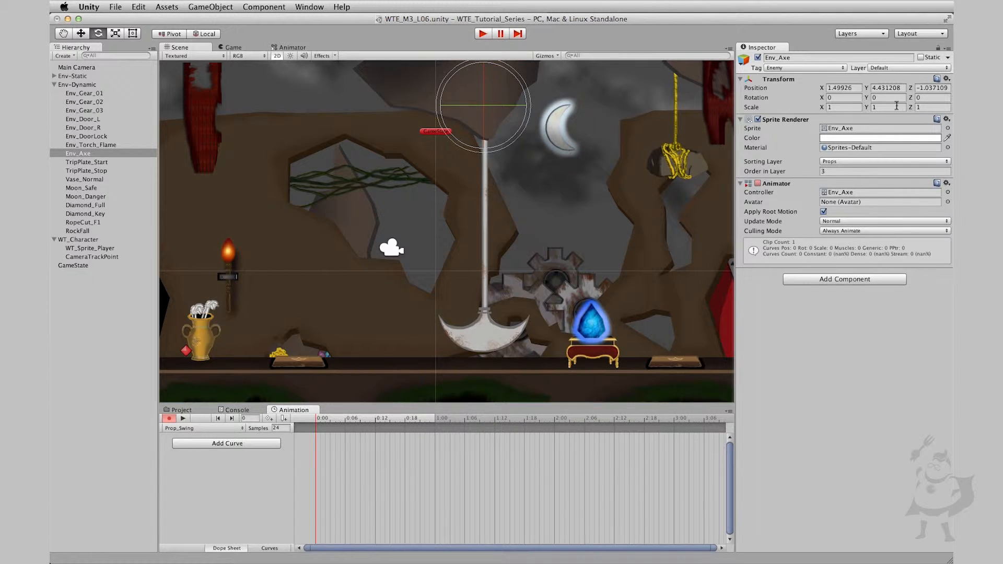
drag(918, 101, 773, 339)
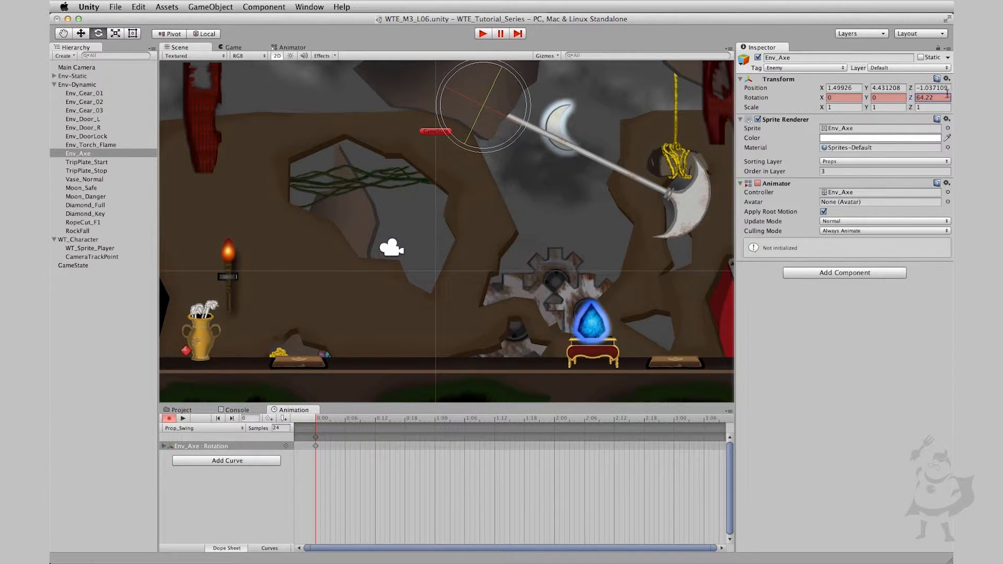
double_click(940, 97)
text(64)
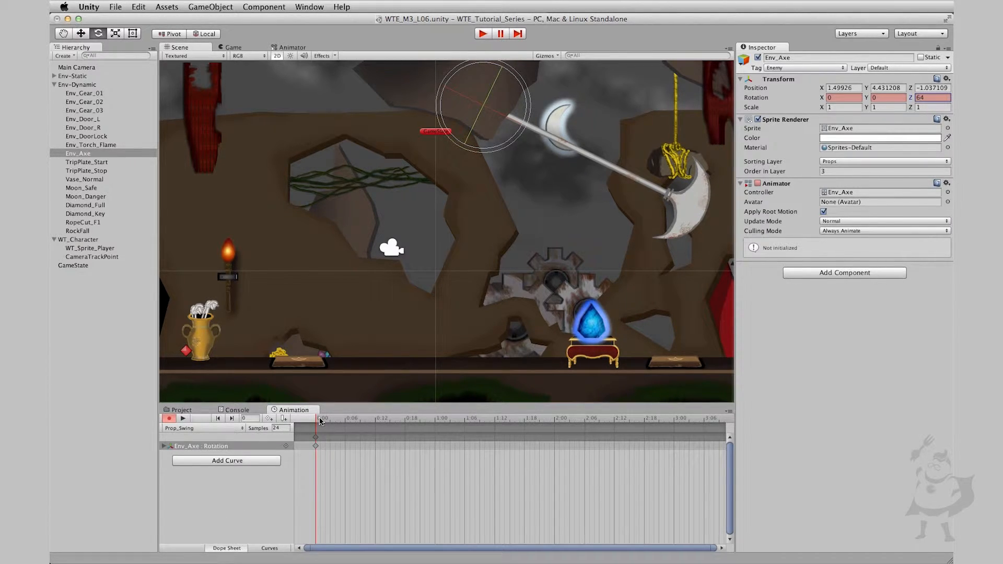
Key the axe's Z rotation at -64 on frame 24 and preview the swing
drag(320, 422, 435, 422)
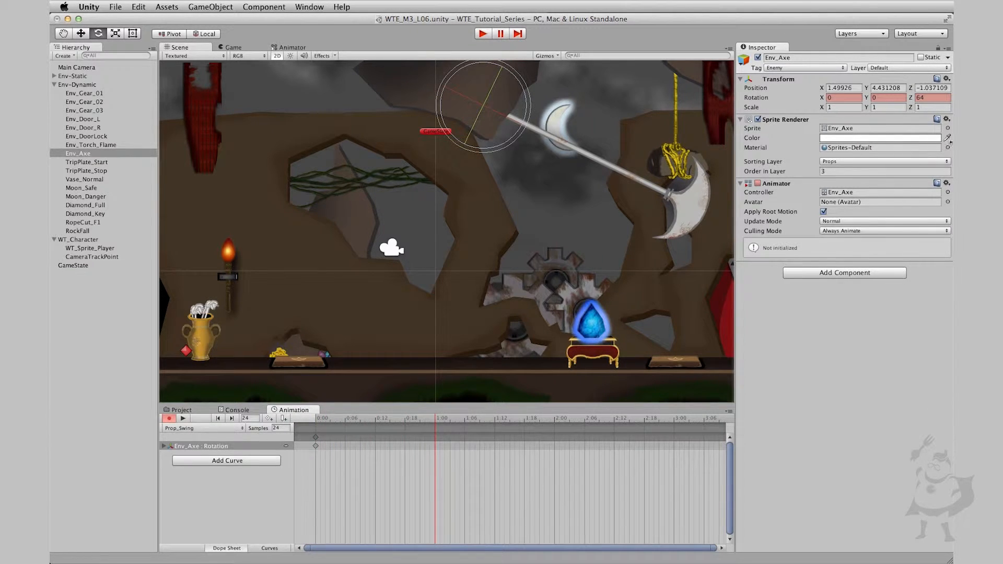
click(929, 98)
text(-64)
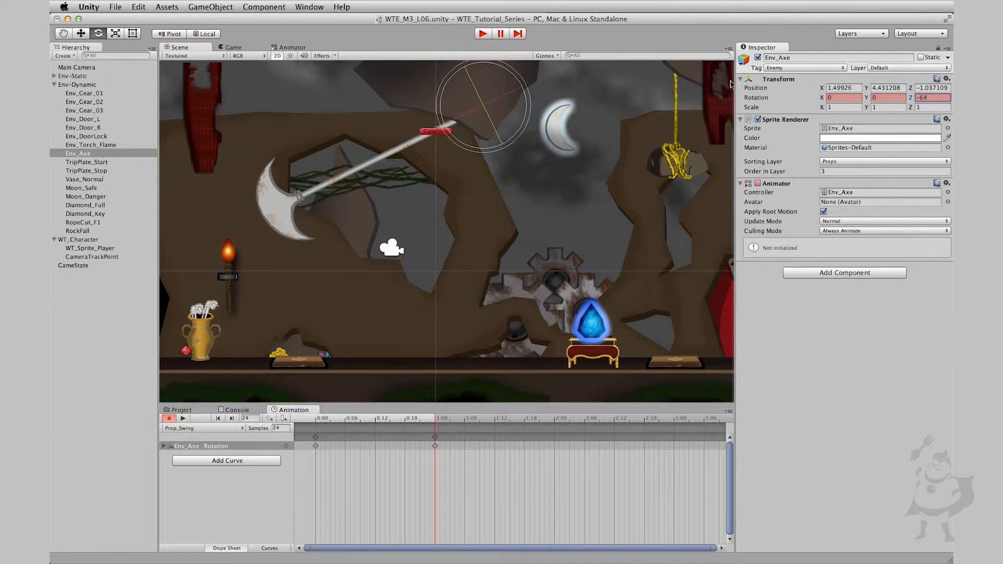
click(183, 421)
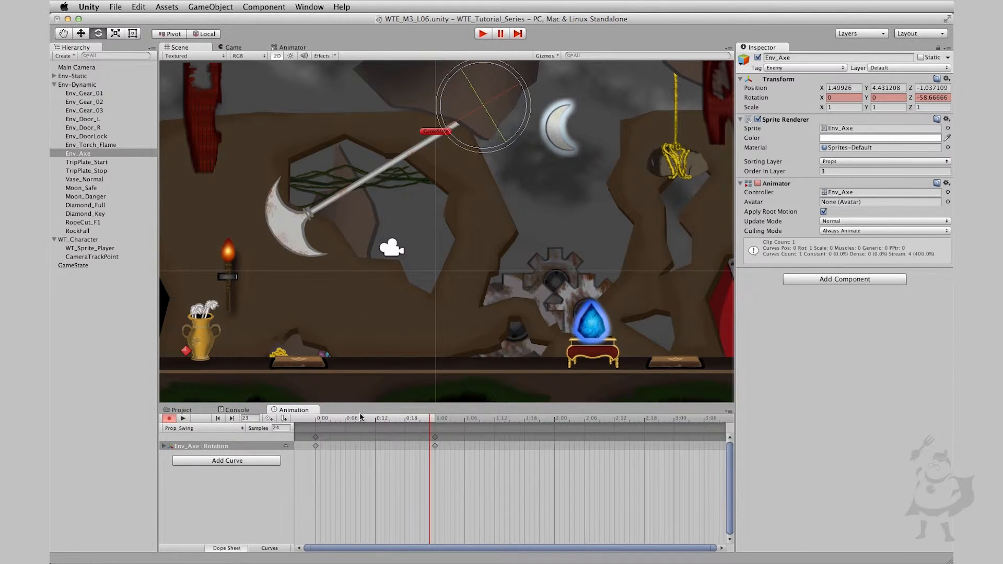
Move the -64 rotation key to frame 12, copy the frame 0 key to frame 24, and play the full swing
drag(359, 417, 376, 433)
click(436, 445)
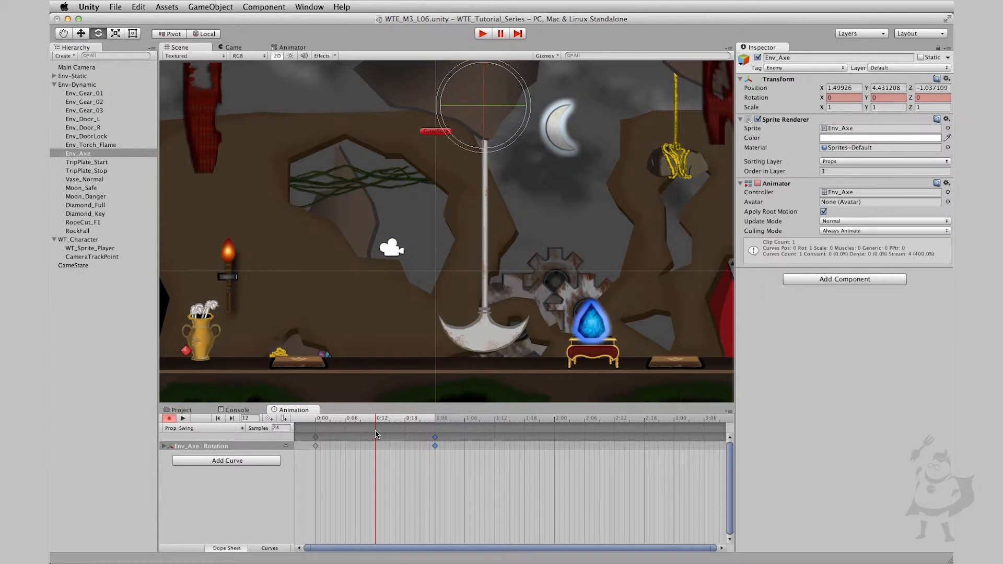
drag(435, 445, 272, 424)
key(super+c)
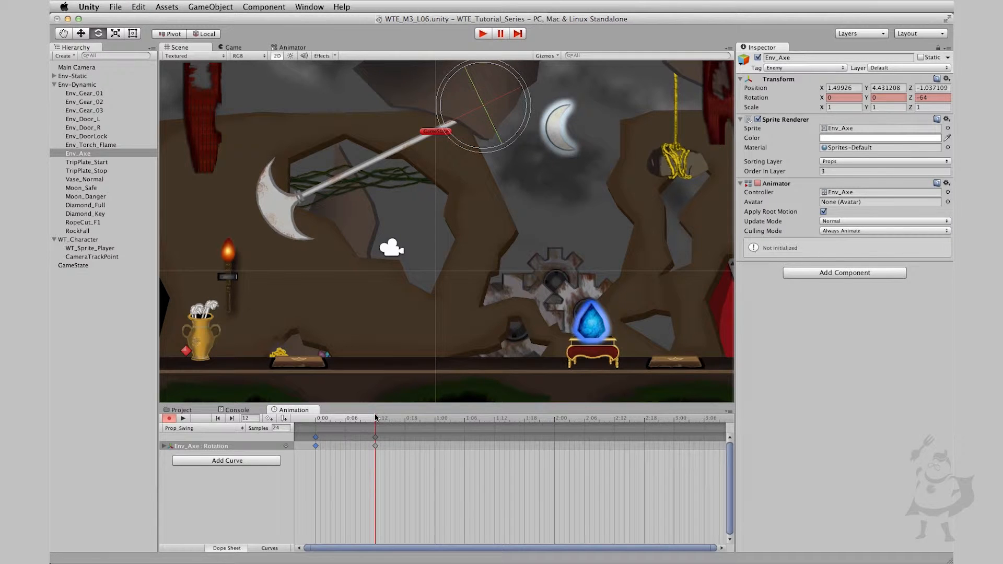
drag(377, 418, 266, 428)
key(super+v)
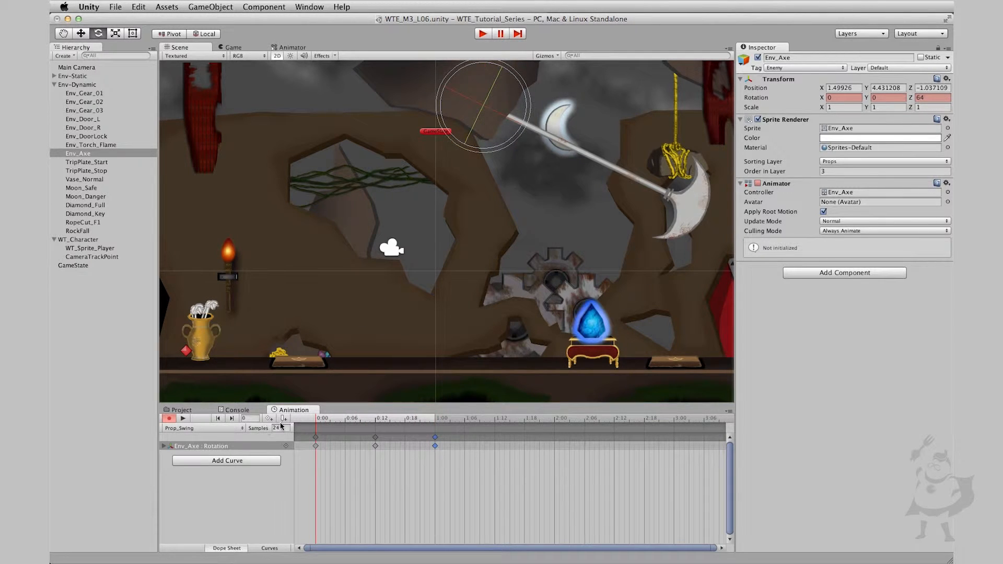
click(183, 419)
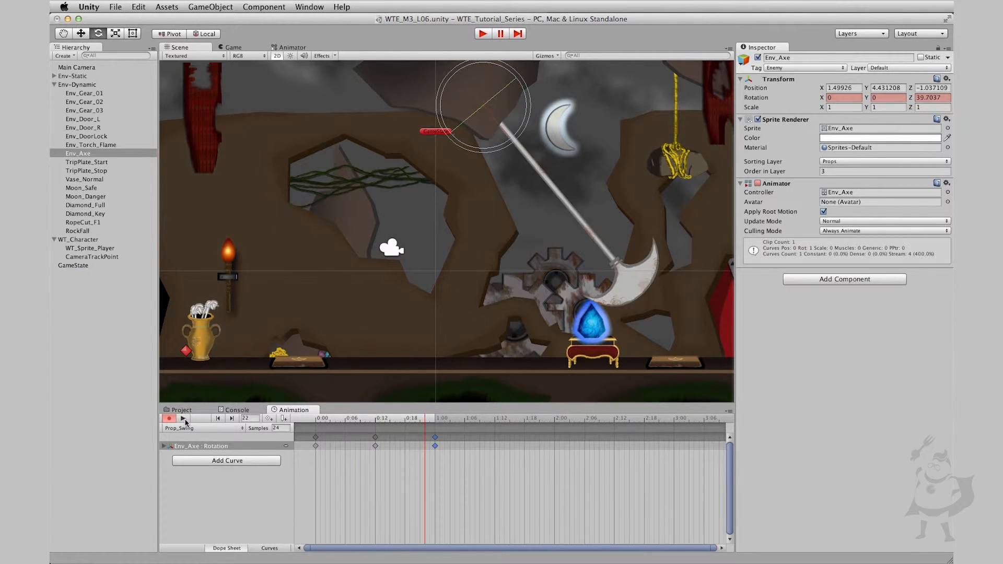
Slow the swing by moving the middle rotation key to frame 20 and the last one to frame 40
drag(365, 461, 470, 433)
drag(376, 443, 417, 443)
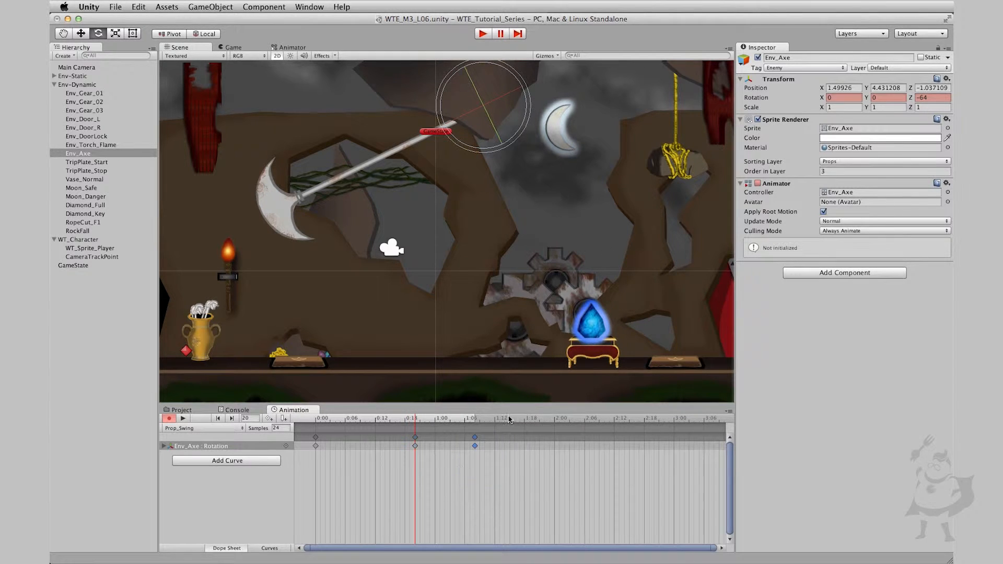
click(477, 420)
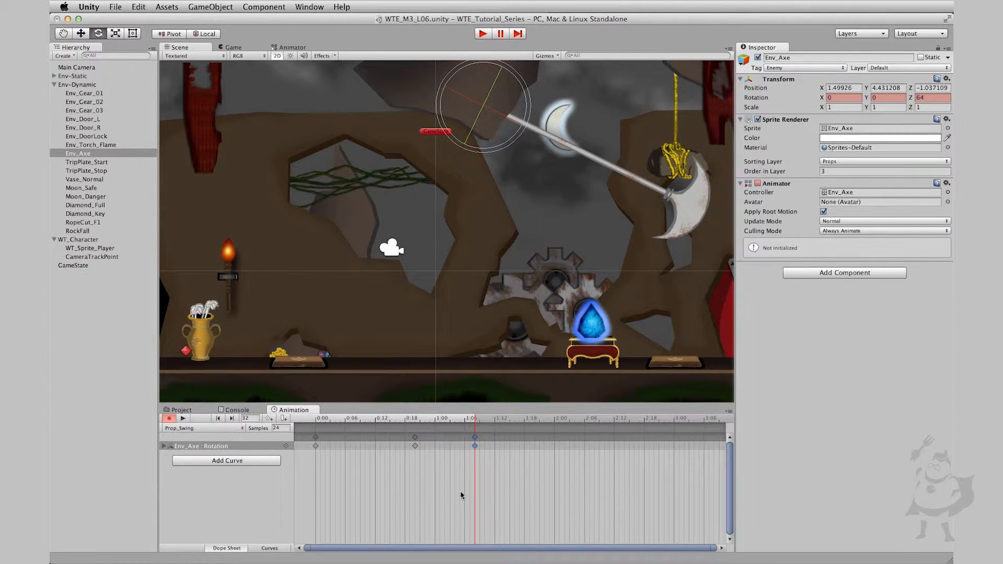
drag(477, 437, 514, 446)
drag(450, 421, 157, 406)
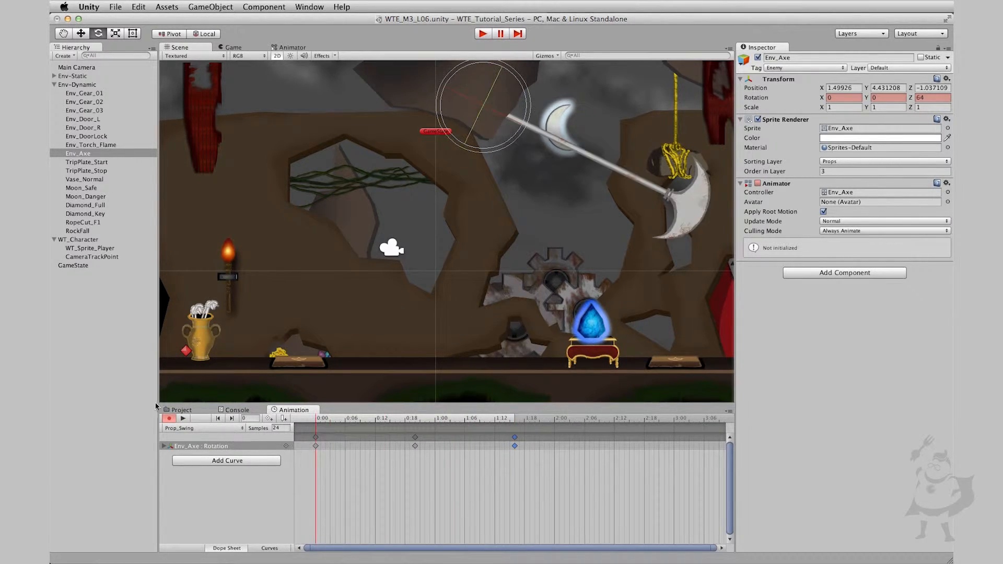
Preview the retimed swing and display the axe's rotation animation as curves, framed in full
click(183, 418)
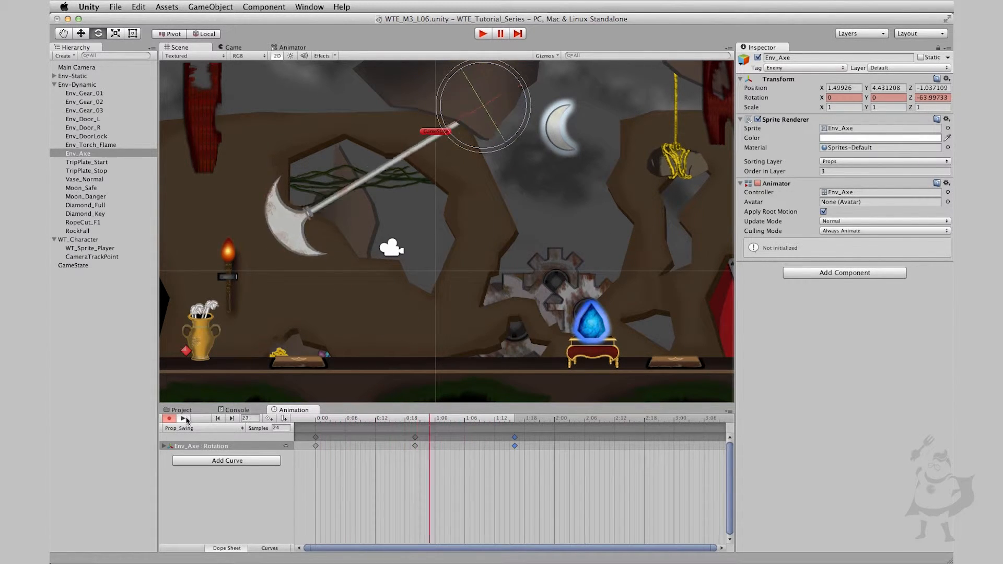
click(183, 418)
click(269, 548)
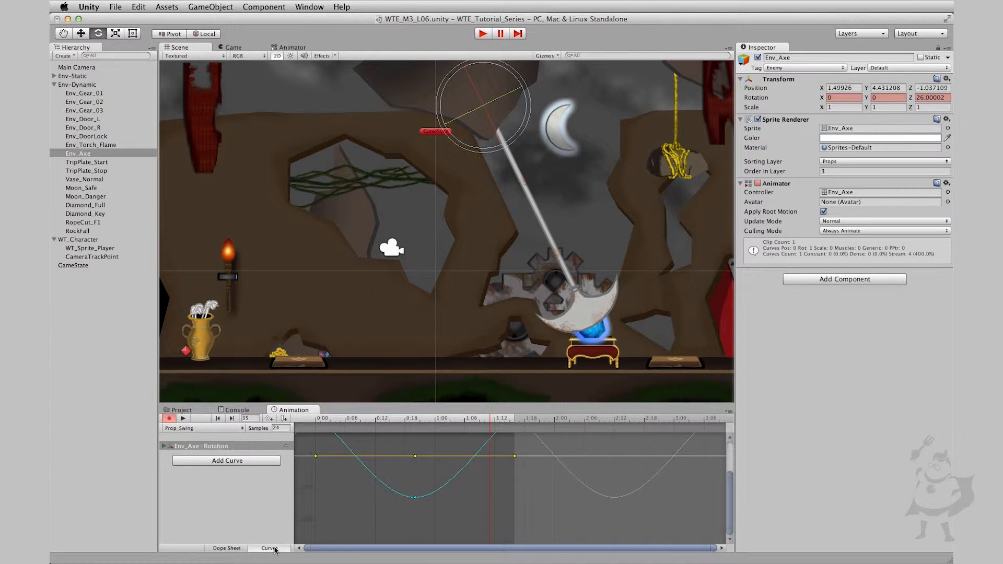
key(f)
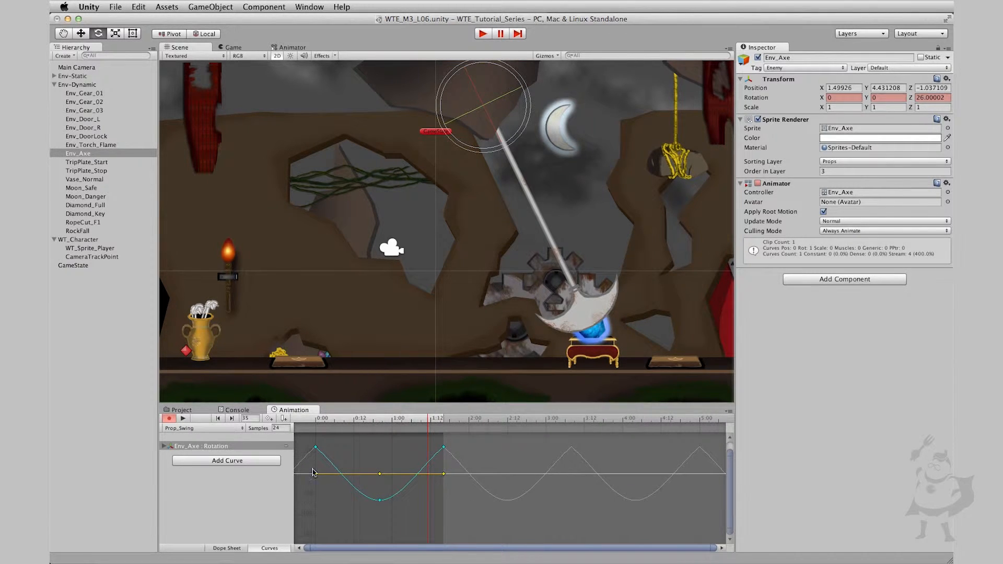
drag(306, 440, 459, 466)
right_click(442, 450)
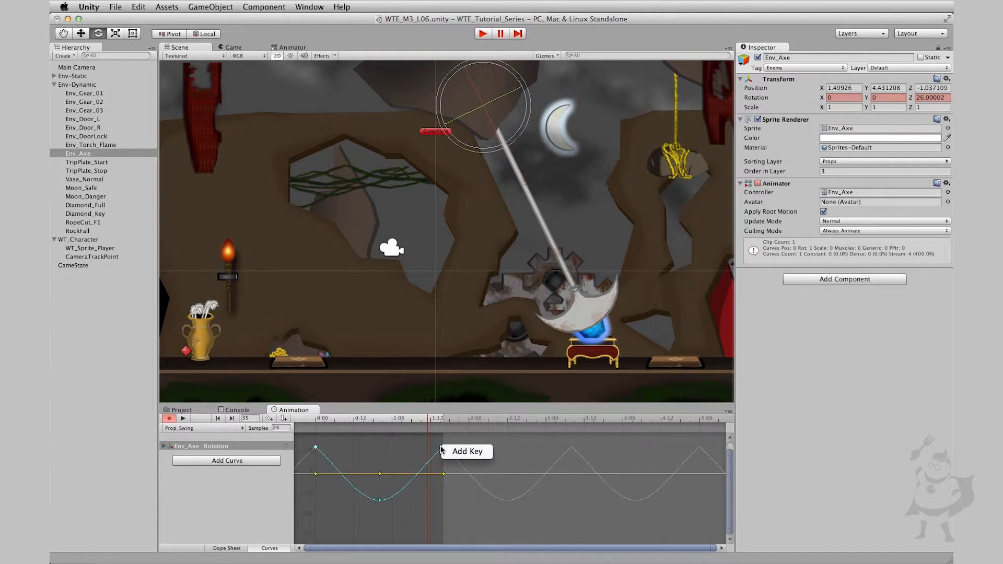
click(340, 449)
right_click(316, 451)
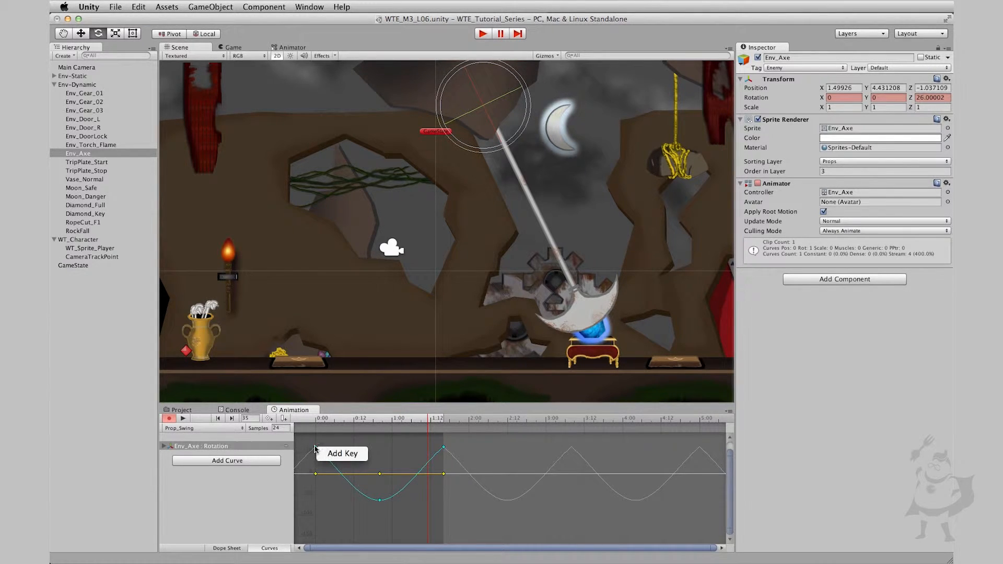
click(316, 447)
Isolate the axe's Rotation.z curve and set its first and last keys to Flat tangents
alt+scroll(321, 448, up, 5)
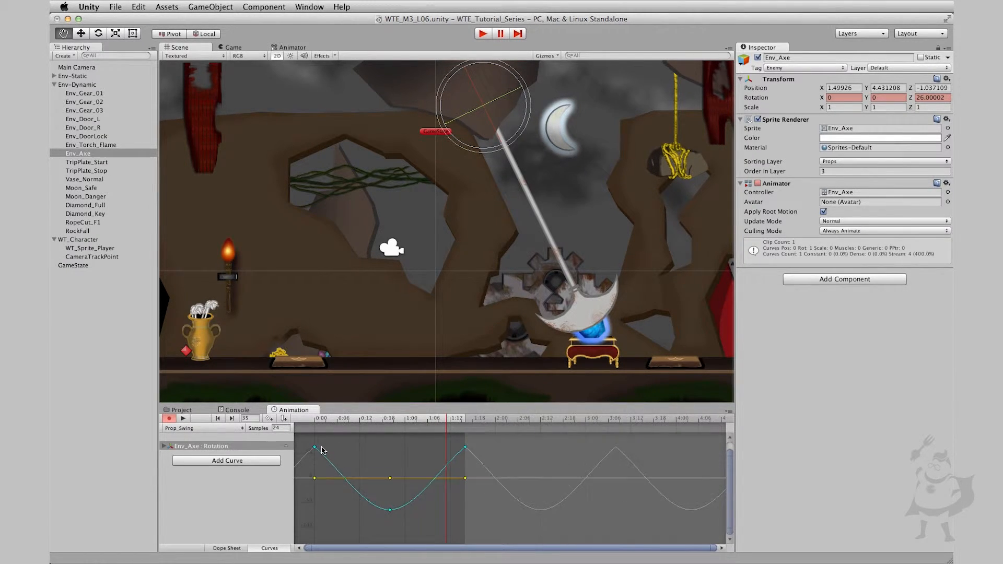
click(163, 447)
click(211, 473)
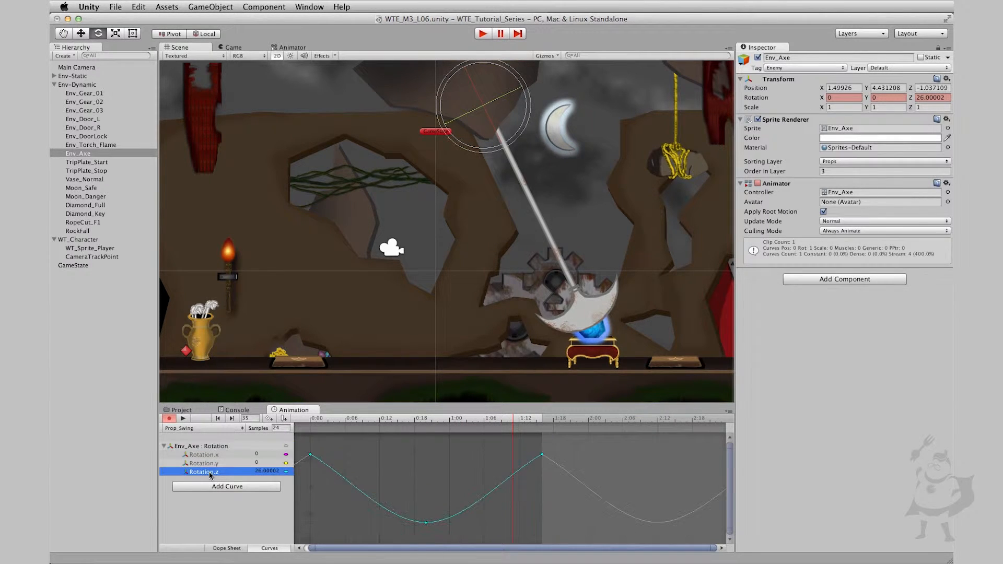
drag(306, 440, 572, 493)
right_click(542, 456)
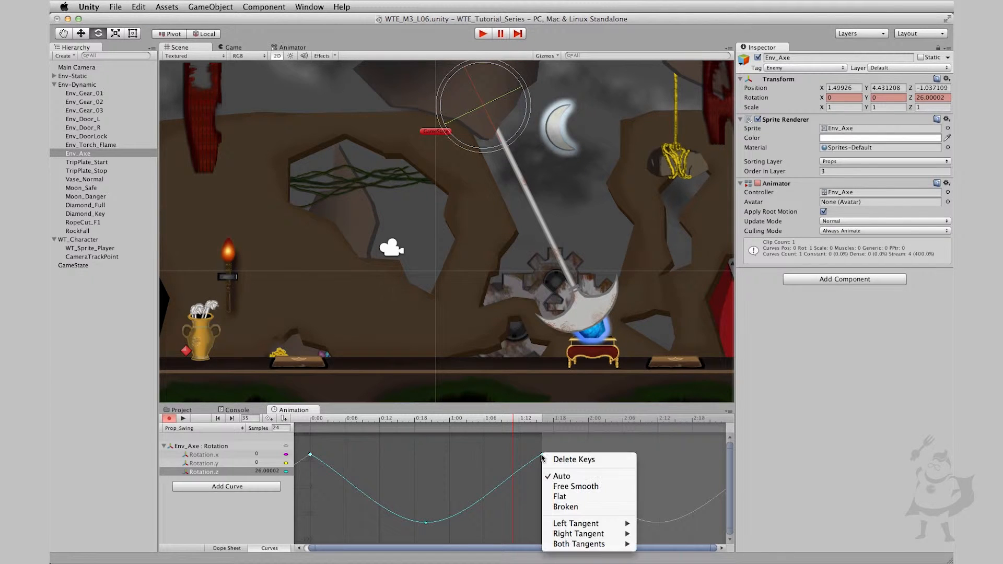
click(583, 501)
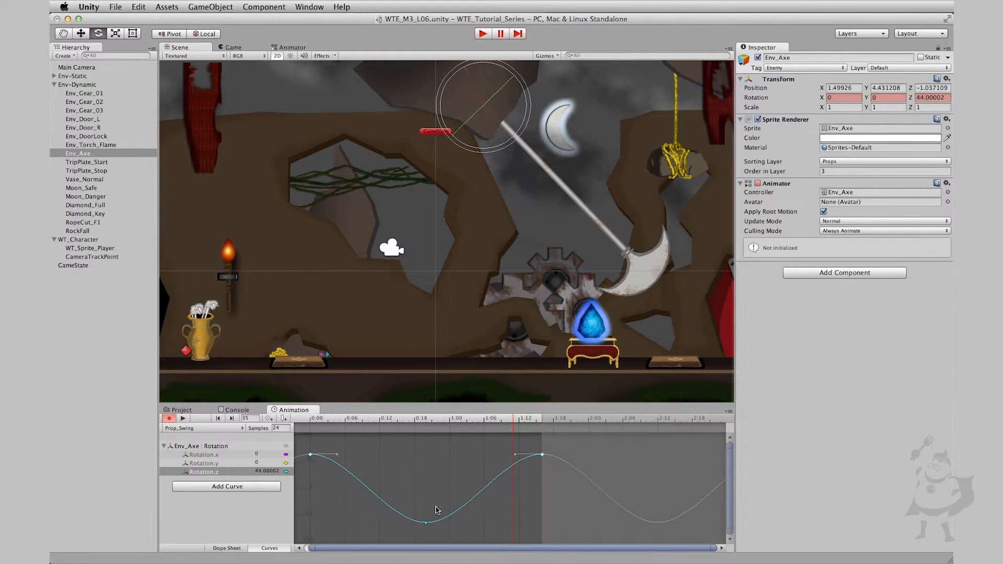
Set the middle Rotation.z key to Flat tangents and preview the smoothed swing
drag(445, 490, 393, 533)
right_click(425, 522)
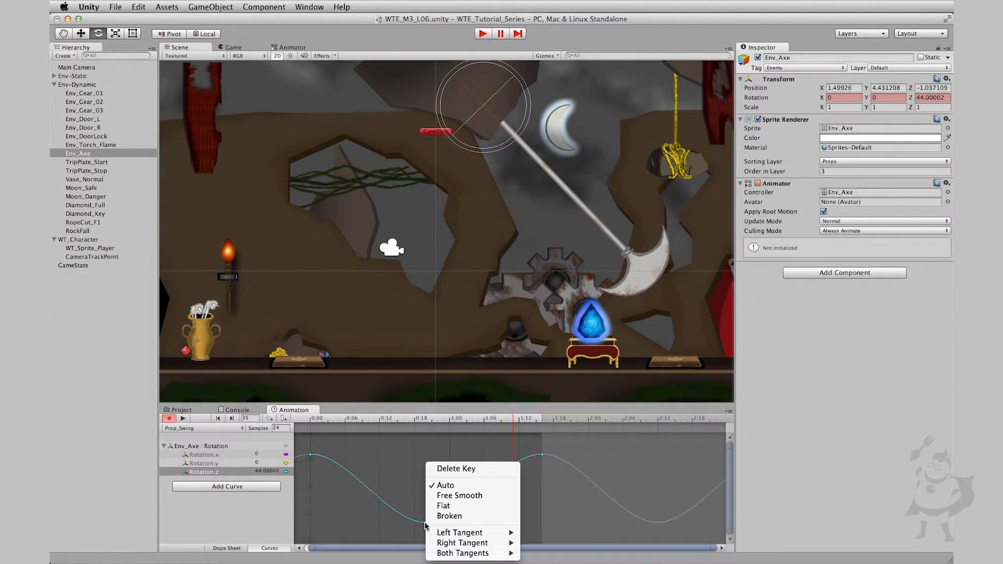
click(446, 506)
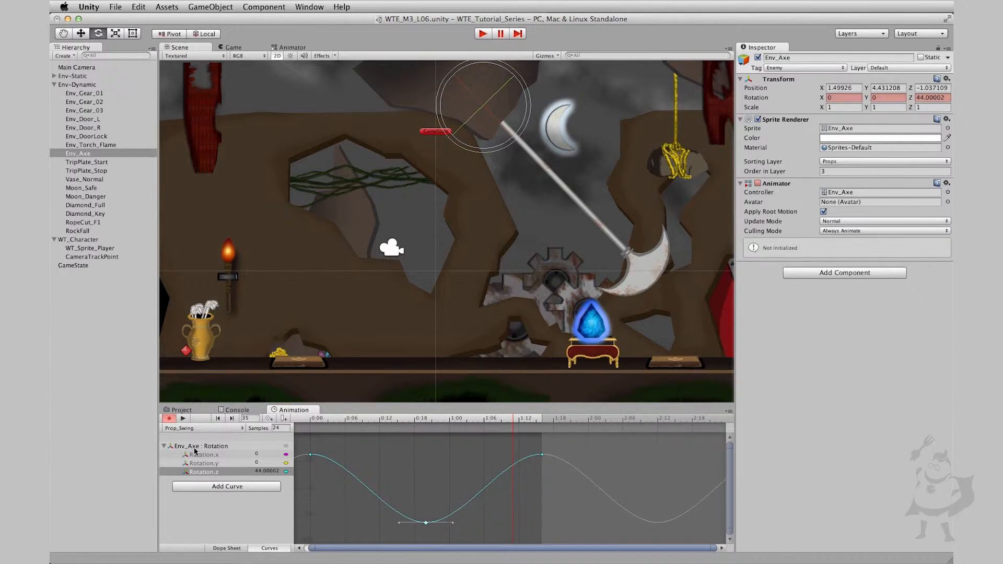
click(208, 472)
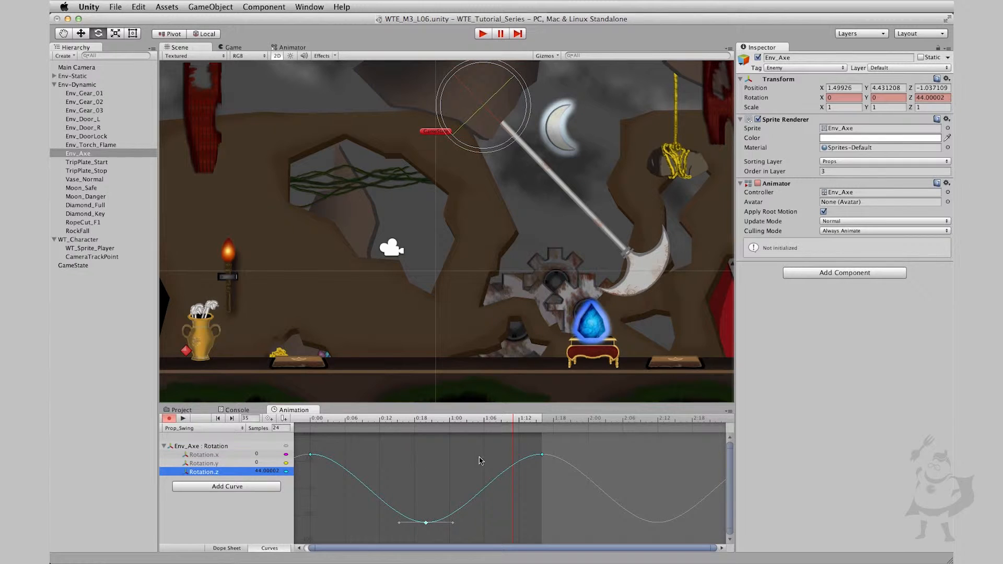
click(183, 418)
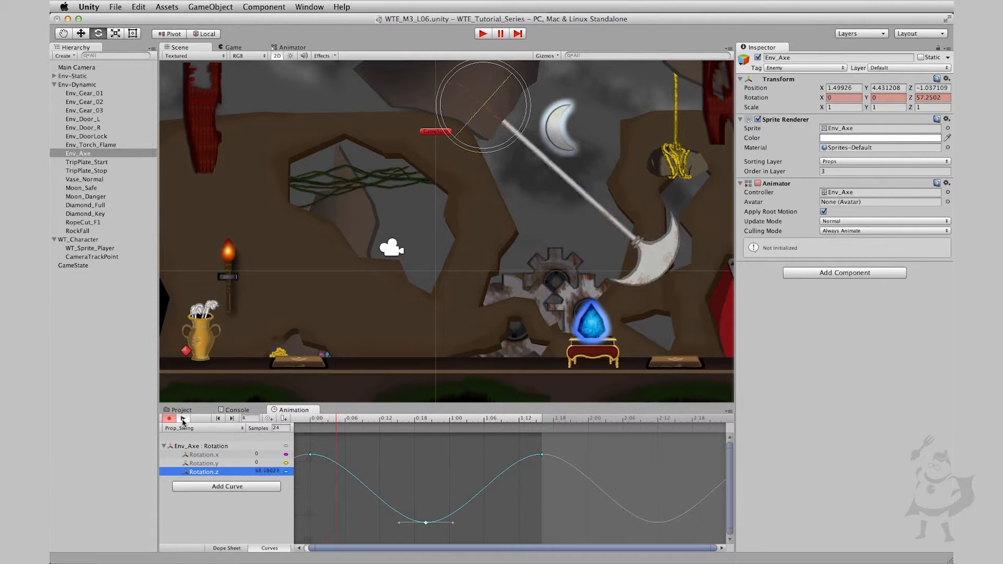
click(183, 418)
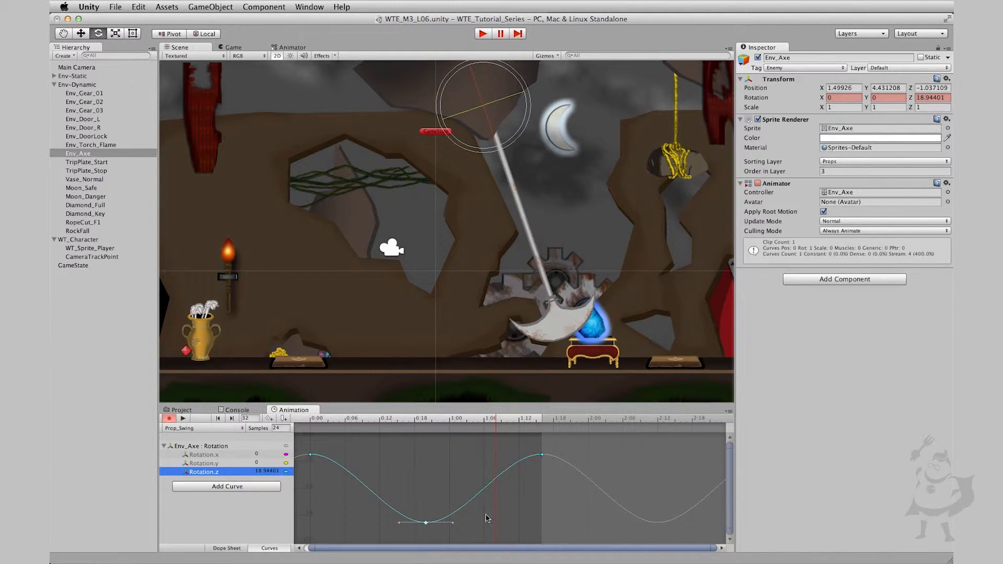
click(183, 419)
Slow the swing in the dope sheet by moving the middle rotation keys to frame 25 and the last ones to frame 50, and preview it
click(227, 548)
drag(418, 494, 562, 424)
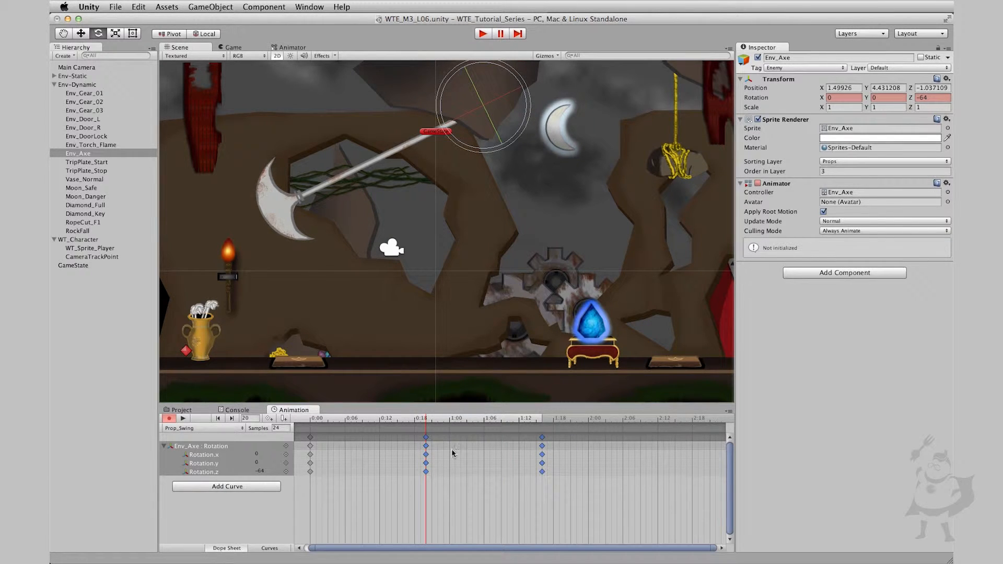
drag(428, 442, 455, 444)
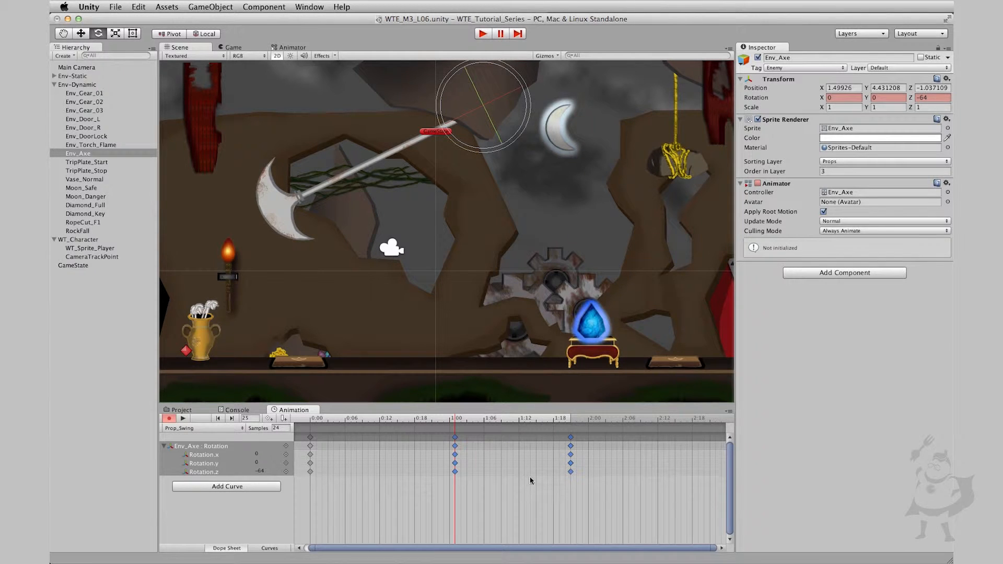
drag(564, 525, 630, 432)
click(568, 422)
drag(568, 422, 572, 422)
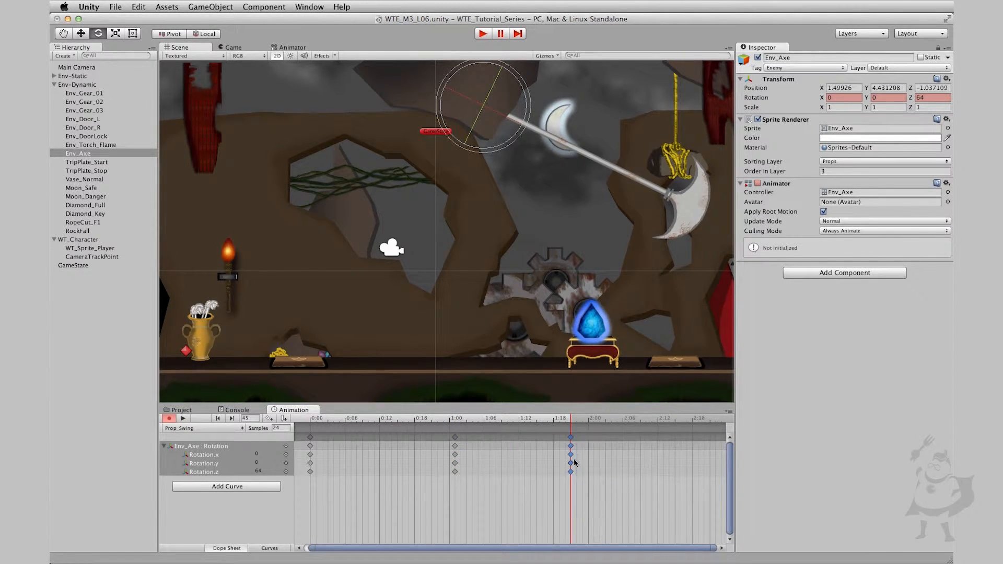
mouse_move(571, 442)
mouse_down()
mouse_move(599, 443)
mouse_move(189, 417)
mouse_up()
click(184, 418)
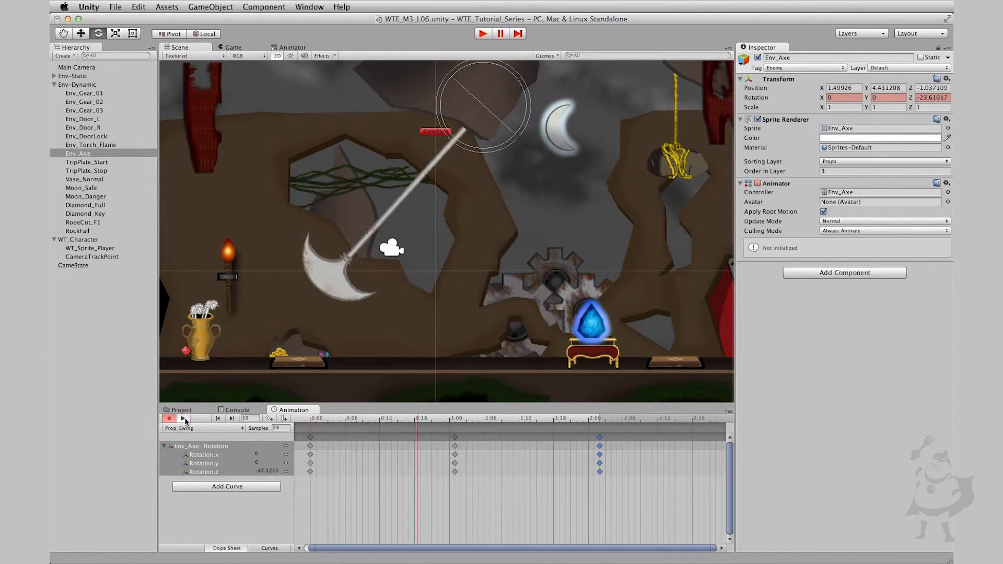
click(183, 419)
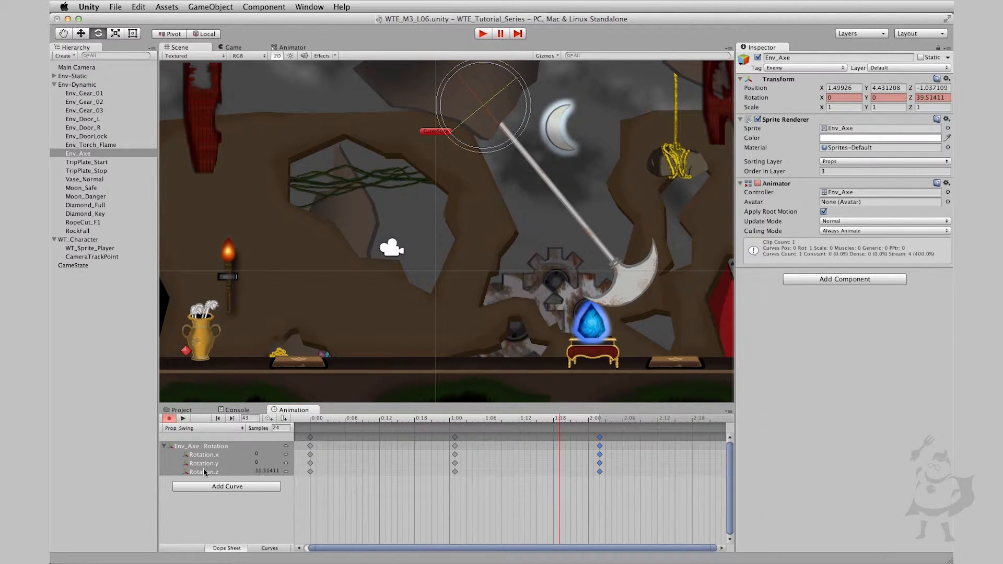
Display the rotation curves and reapply Flat tangents to the first and last keys of the retimed swing
click(270, 548)
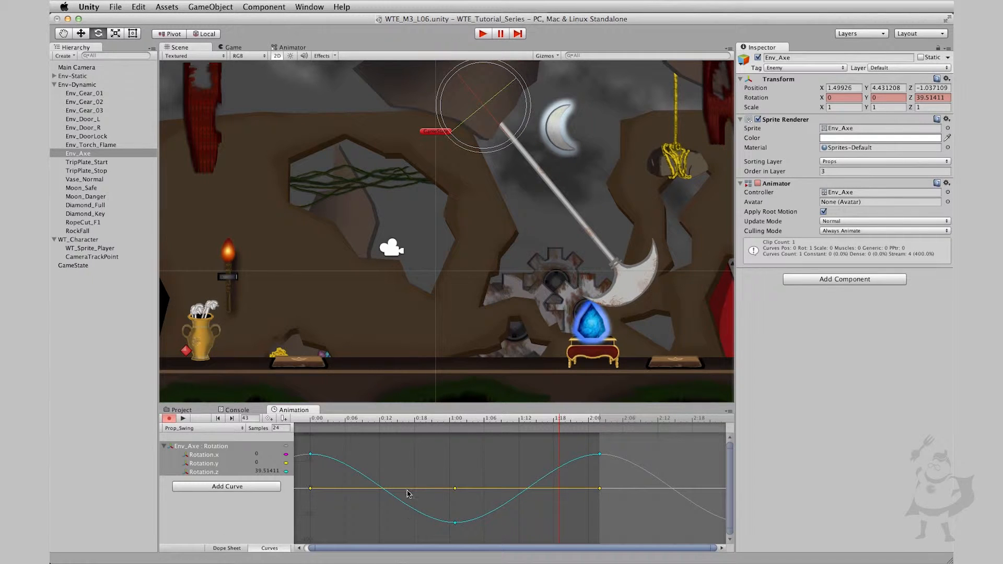
click(600, 454)
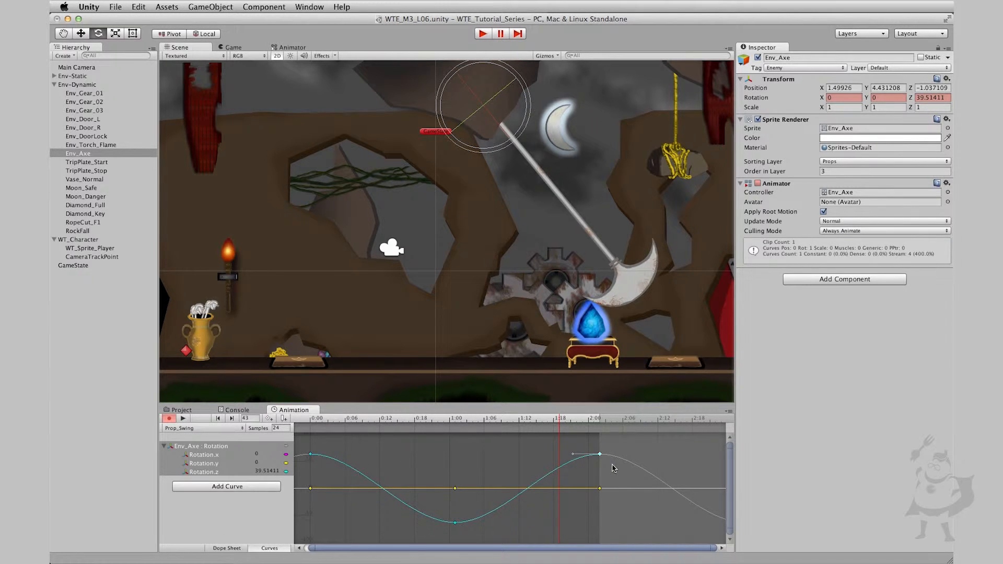
click(600, 419)
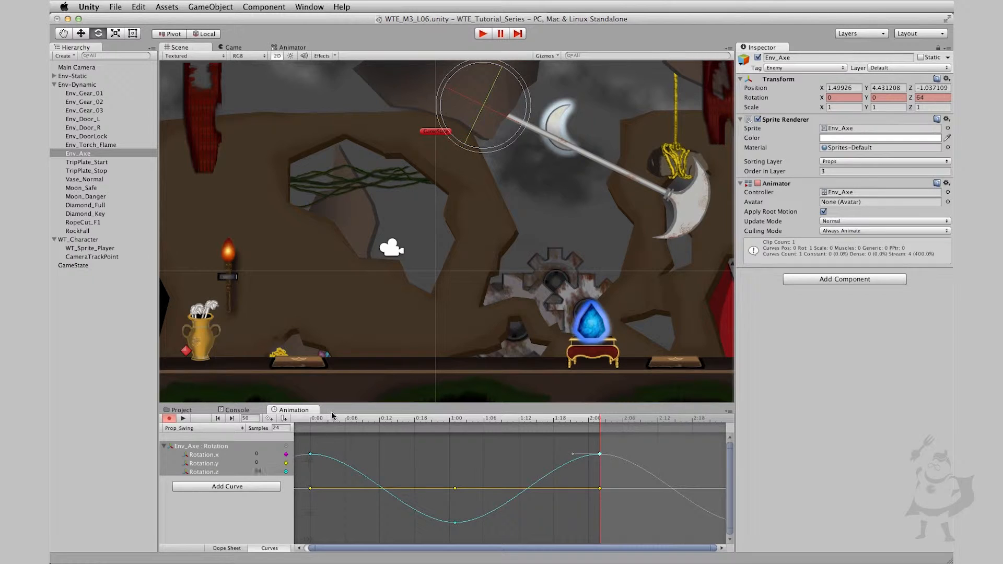
click(312, 422)
drag(303, 445, 629, 485)
right_click(601, 456)
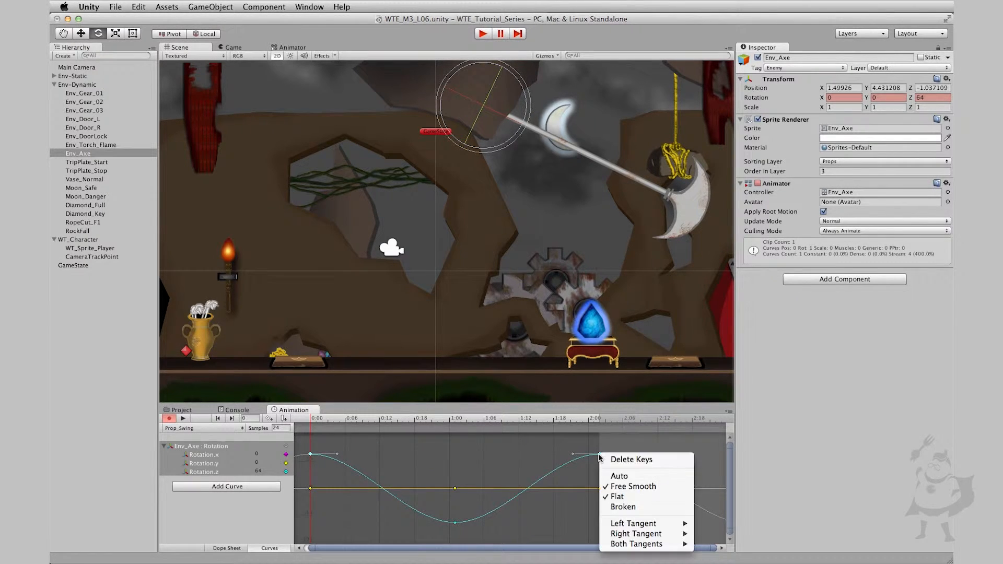
click(632, 497)
Preview the retimed clip, return it to frame 0, and test the axe swing in the running game
click(455, 522)
click(183, 418)
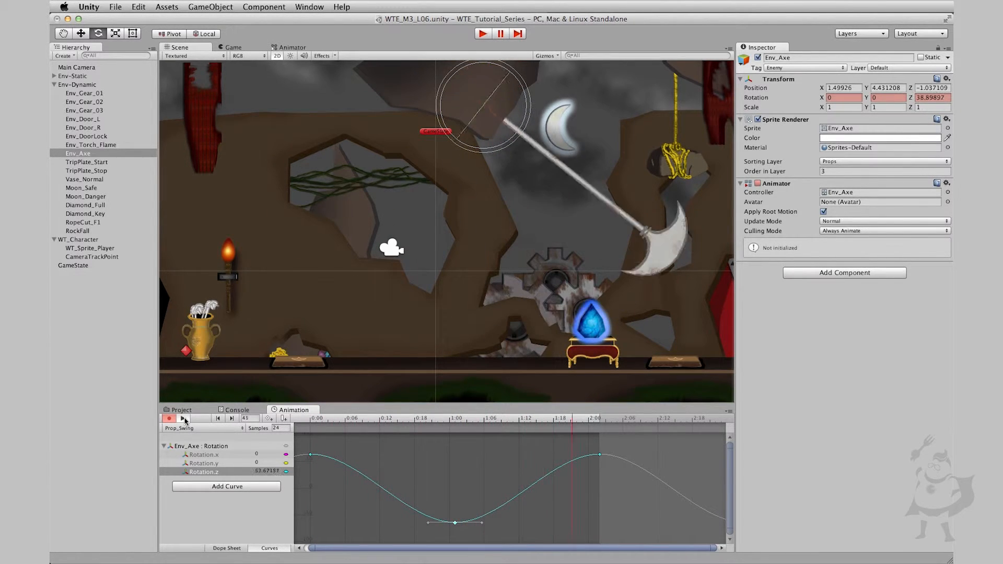
click(183, 419)
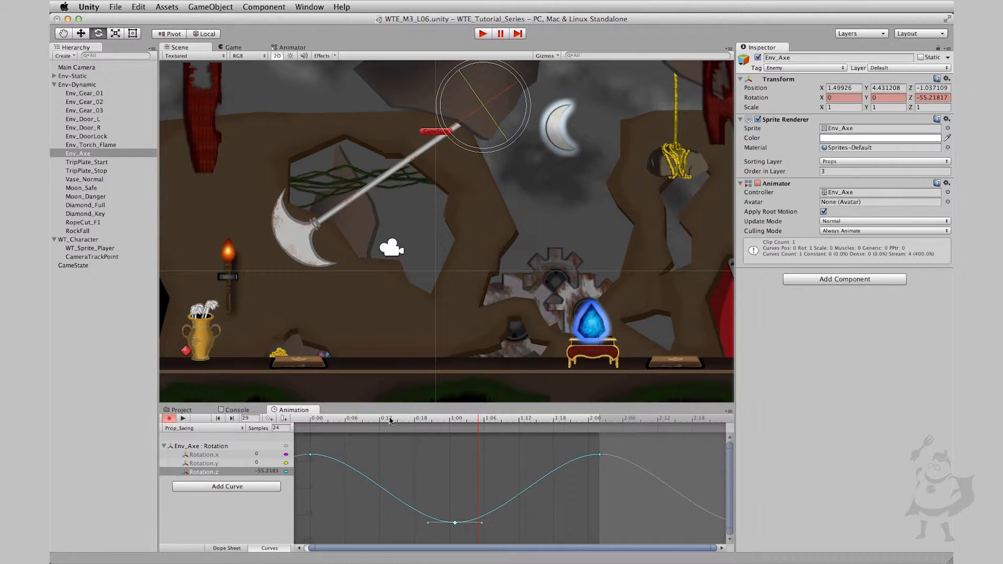
drag(390, 421, 230, 424)
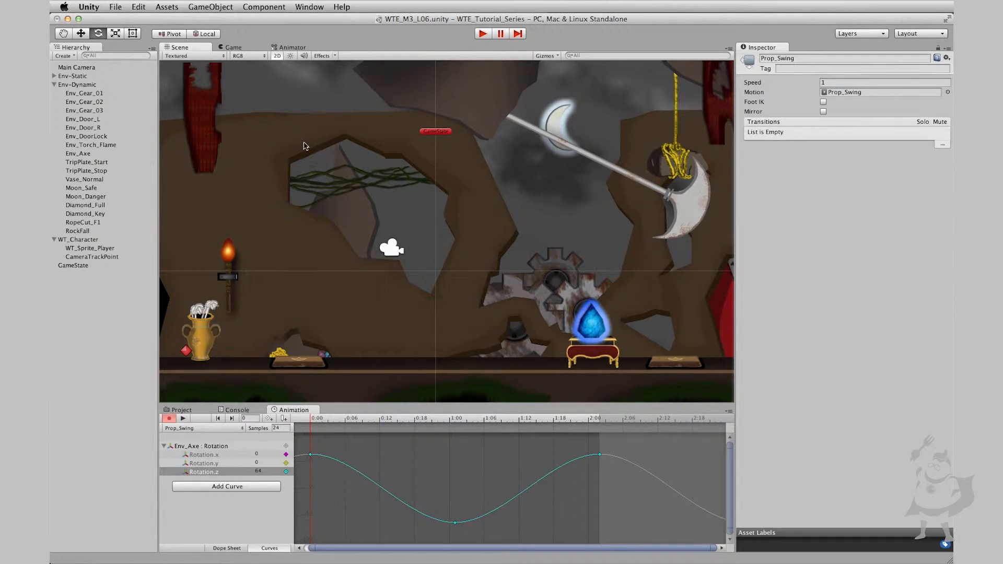
click(484, 34)
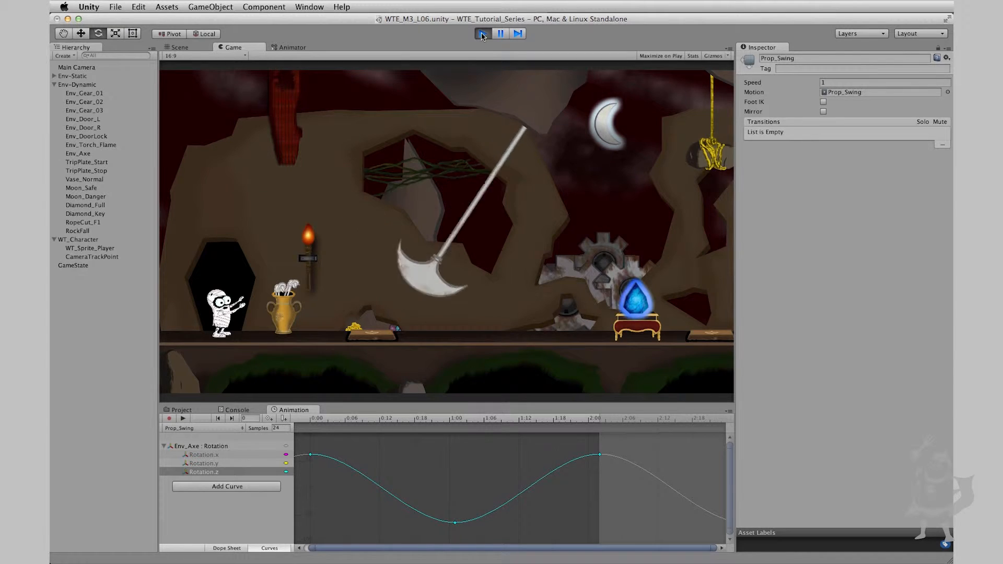
click(483, 34)
Create an empty state named Axe_Idle in the axe's animator controller
click(291, 47)
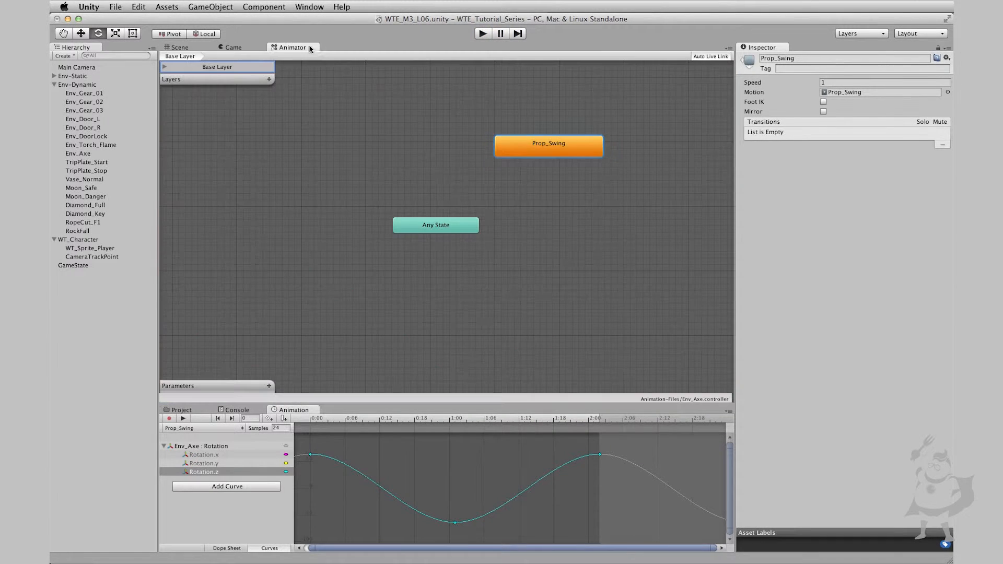
right_click(394, 114)
mouse_move(449, 115)
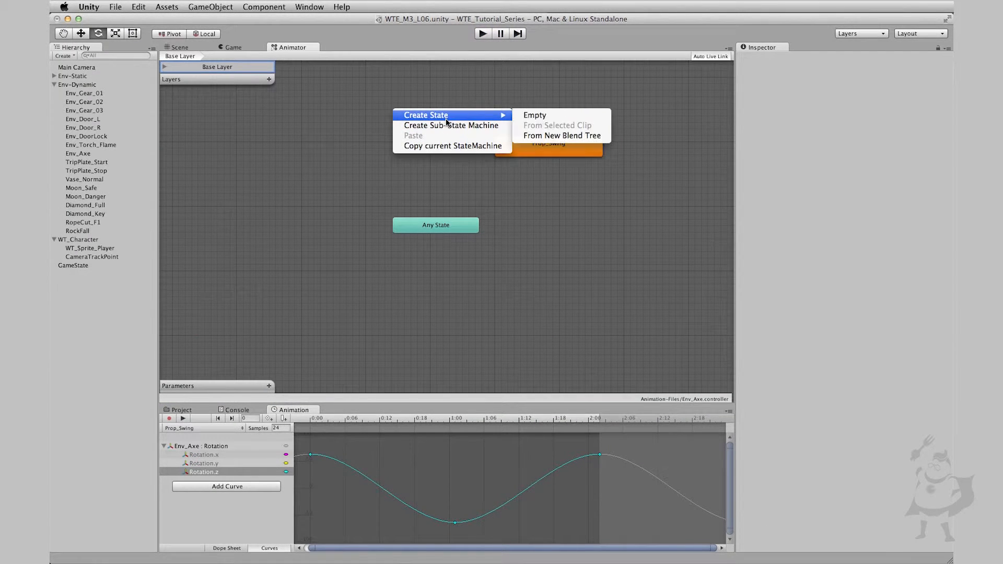
click(534, 115)
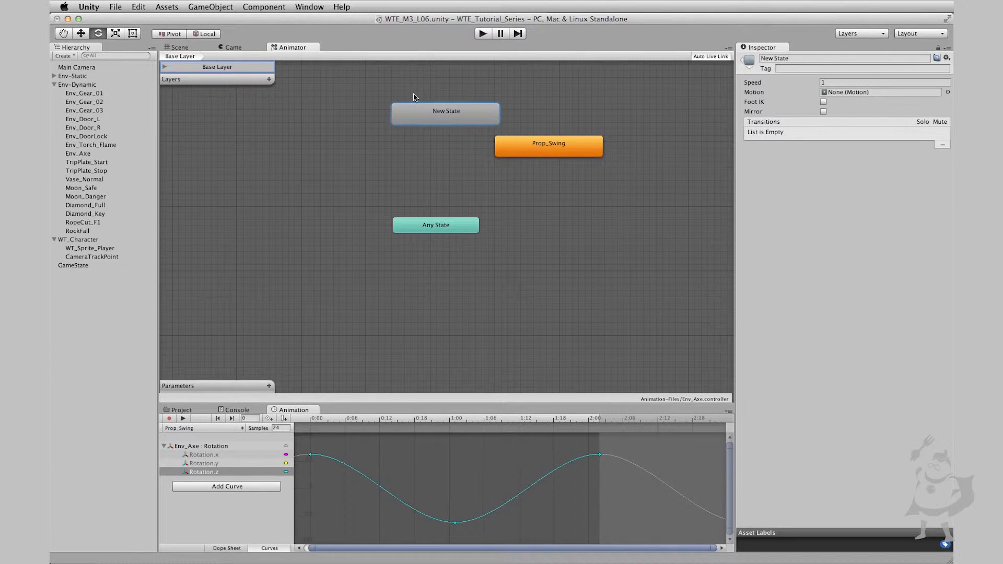
click(800, 56)
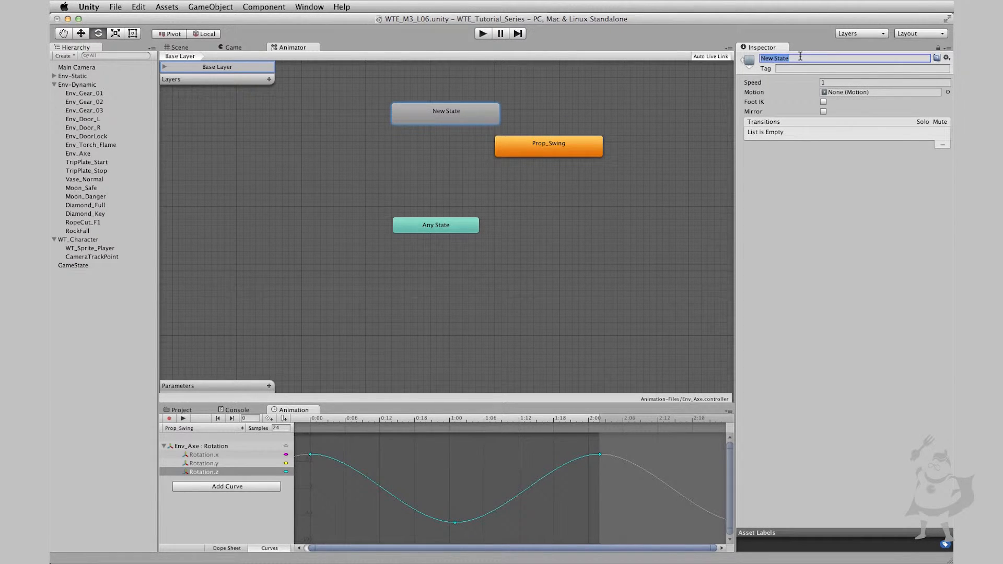
text(Axe_Idle)
Set Axe_Idle as the default state and rearrange it and Prop_Swing higher in the state graph
drag(460, 112, 452, 88)
right_click(435, 106)
click(464, 120)
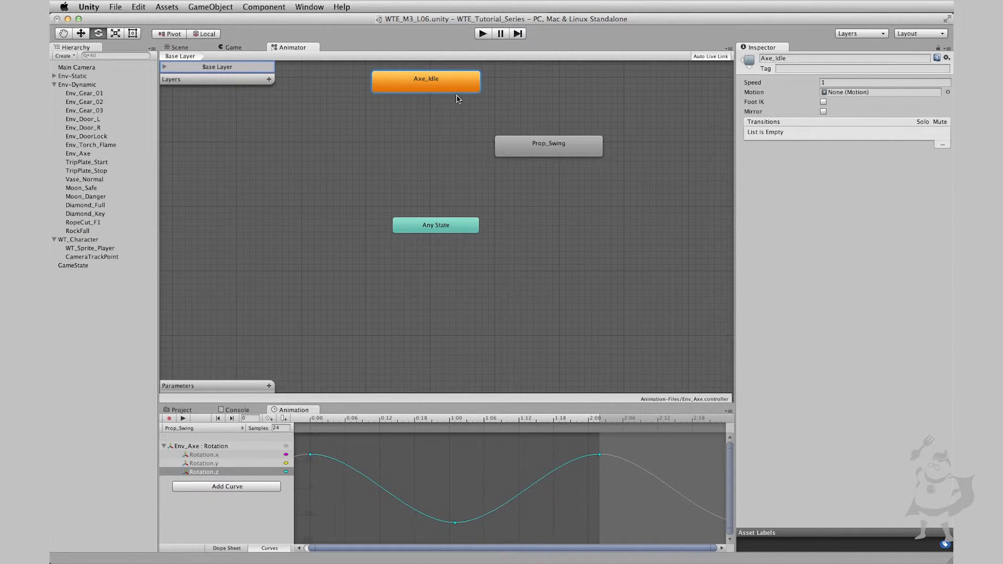
click(172, 49)
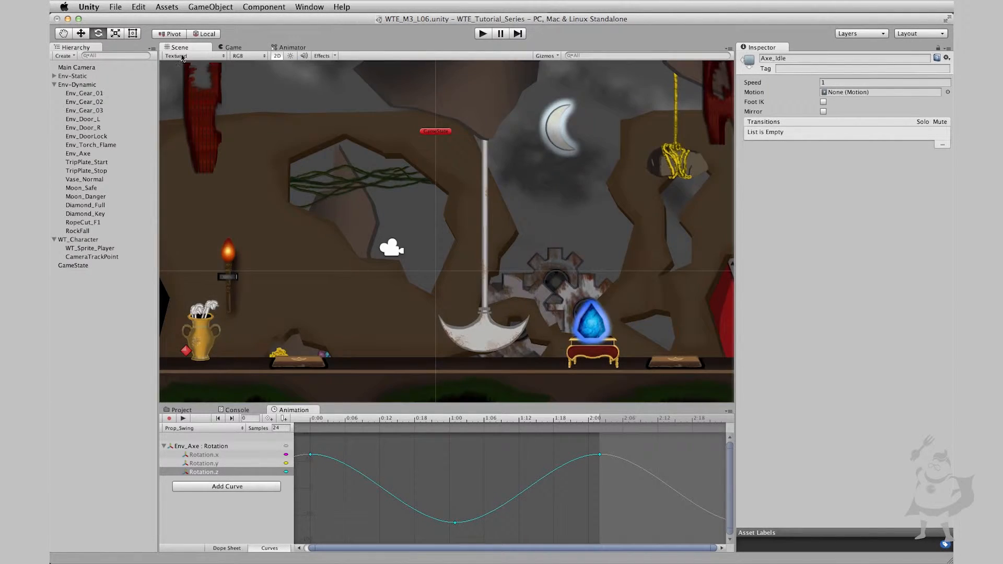
click(294, 48)
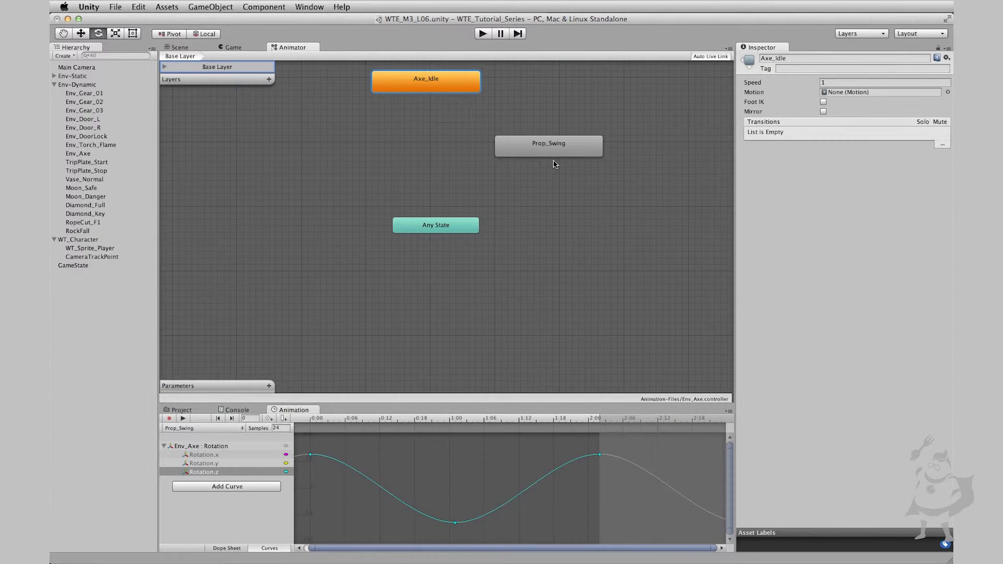
drag(553, 153, 552, 127)
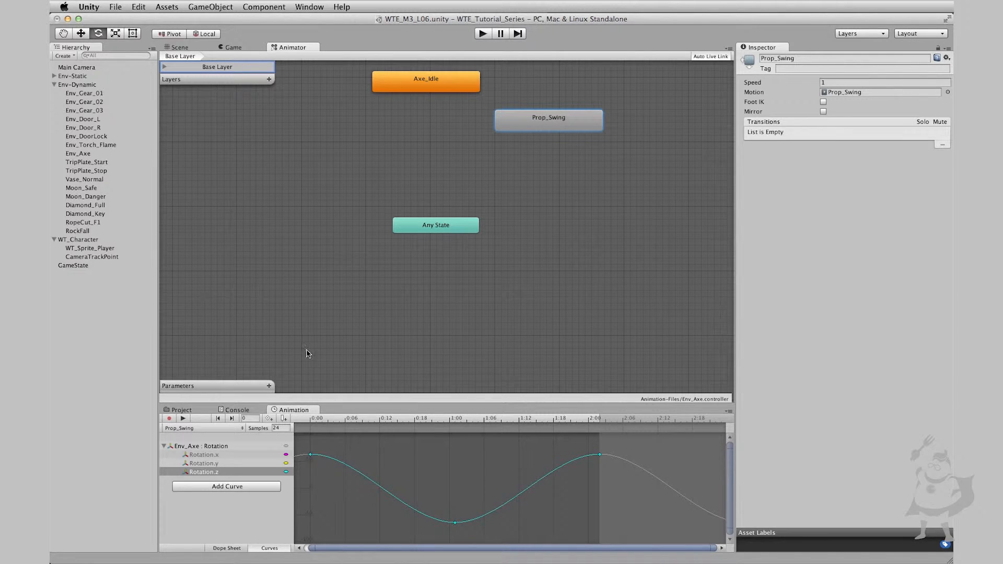
Create a new animation clip named Prop_Axe_Intro for Env_Axe in the Animation-Files folder
click(176, 47)
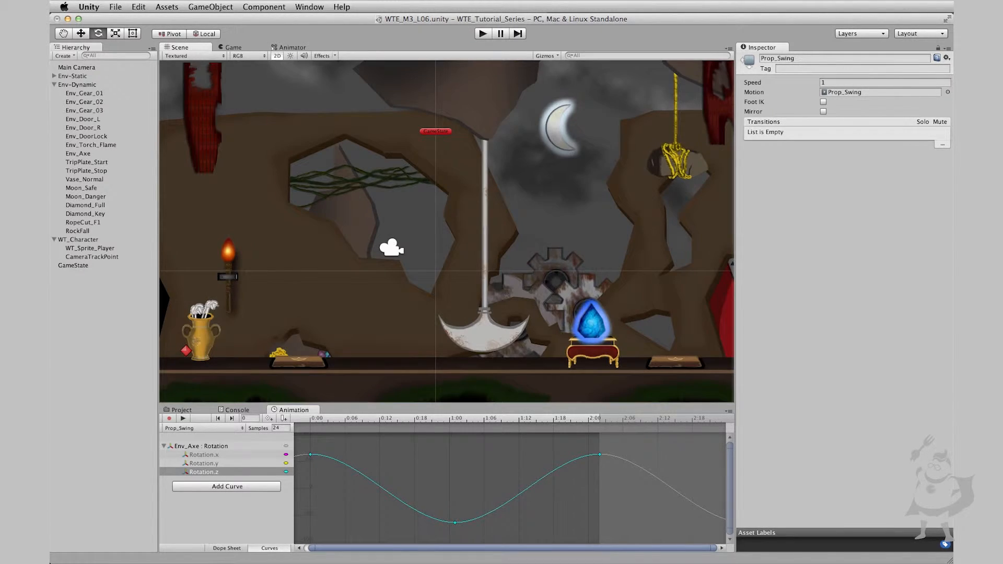
click(192, 431)
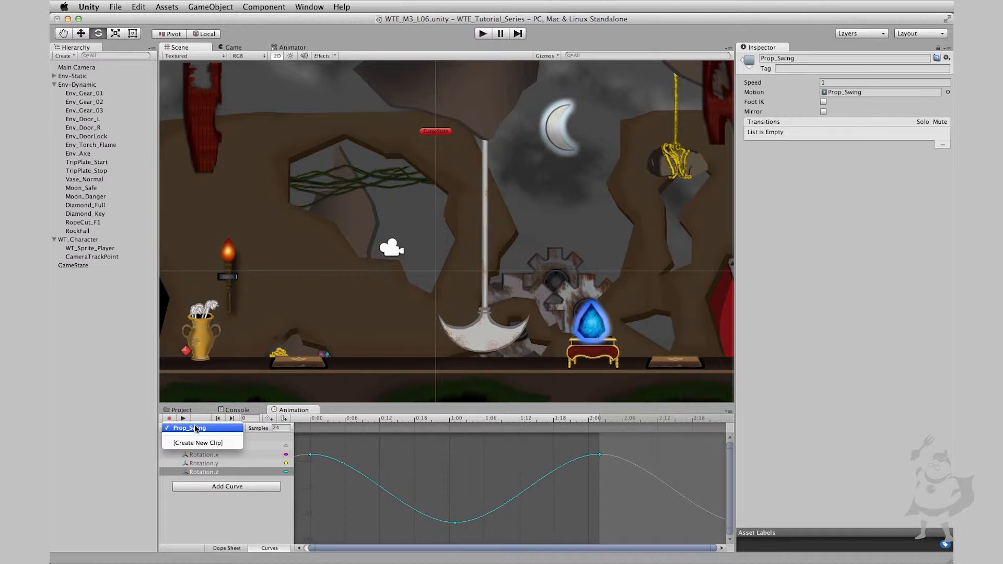
click(226, 452)
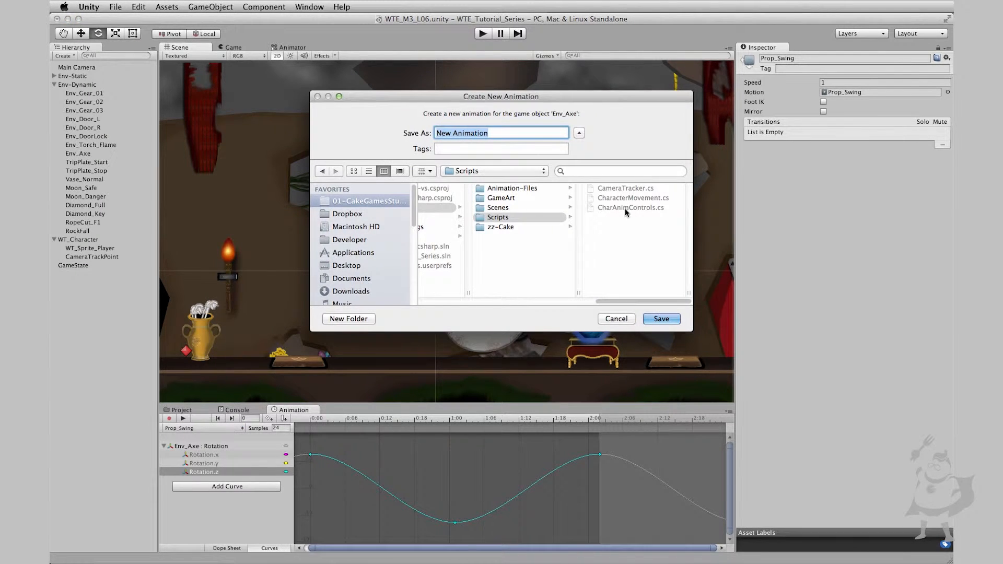
click(521, 188)
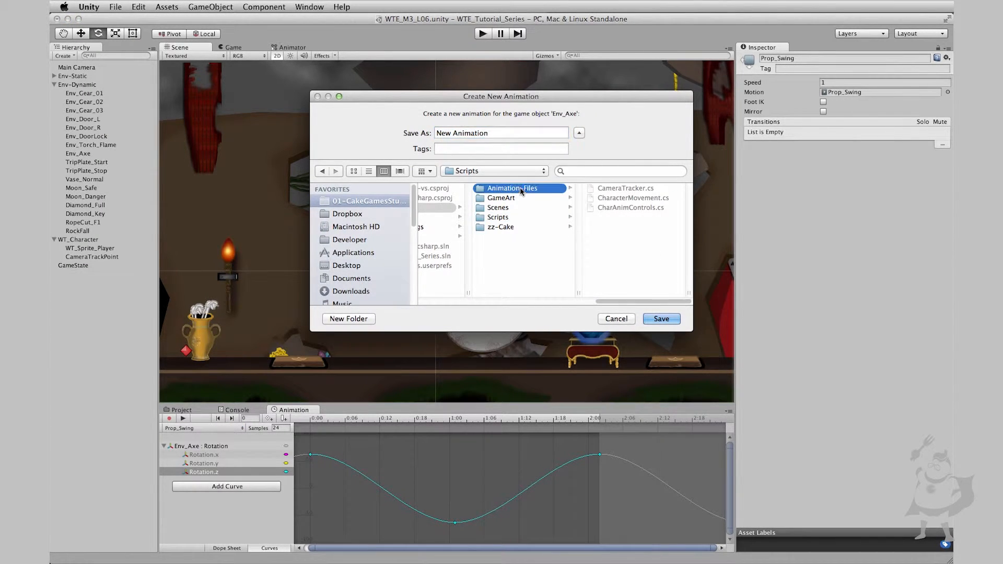
click(627, 198)
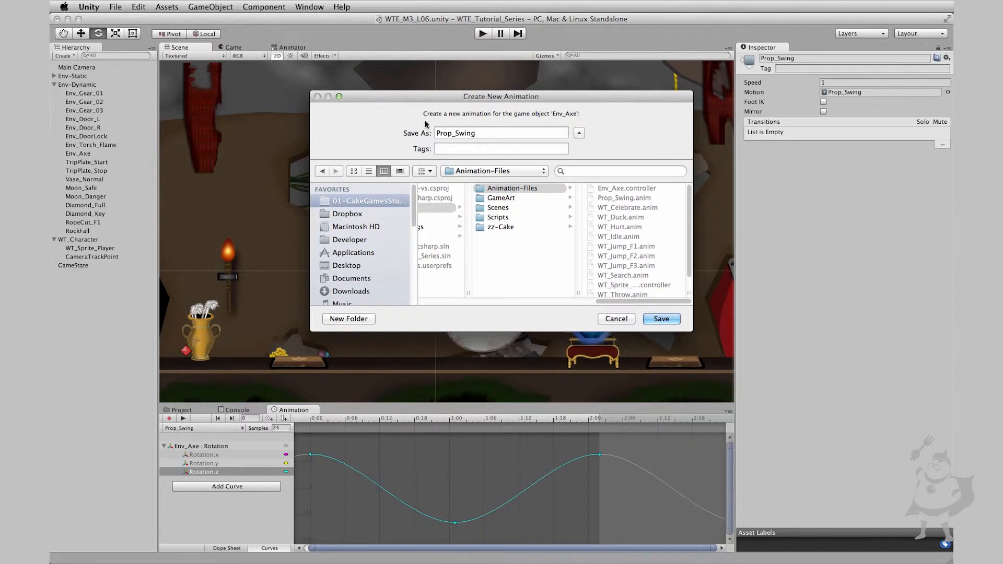
click(484, 135)
key(BackSpace)
key(BackSpace)
key(BackSpace)
key(BackSpace)
key(BackSpace)
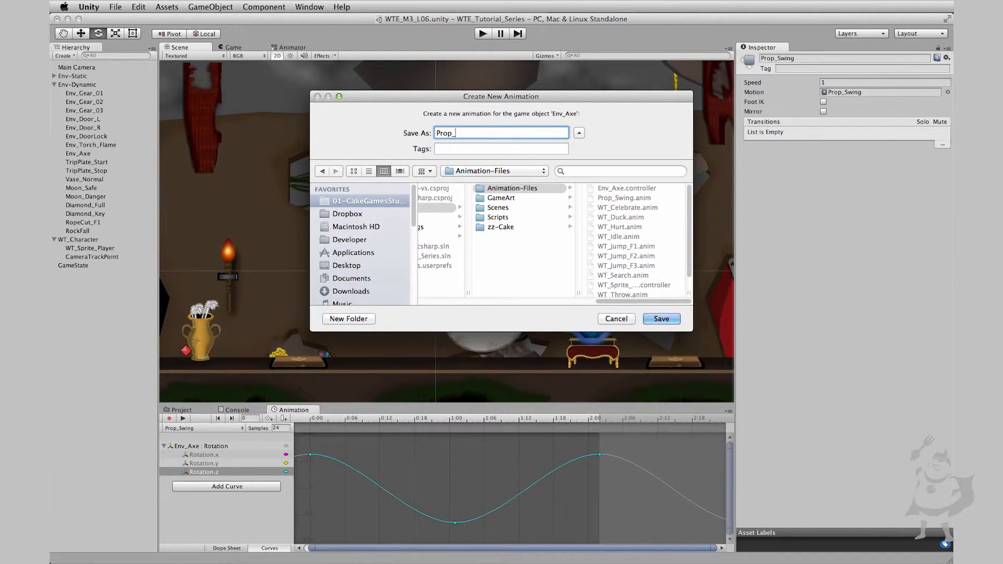
text(Axe_Intro)
key(Return)
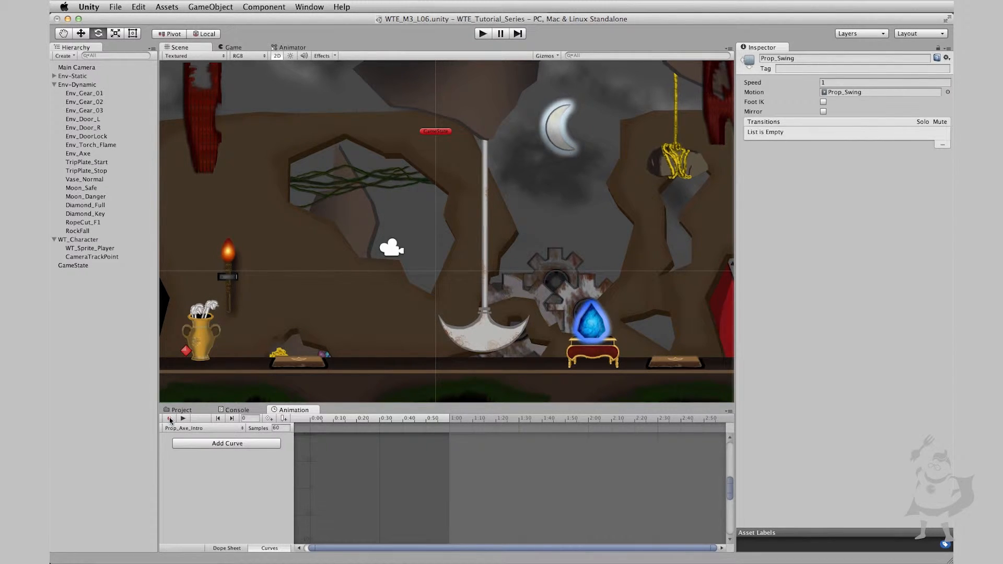
Start recording the new clip at frame 0 and set its sample rate to 24
click(317, 422)
click(282, 427)
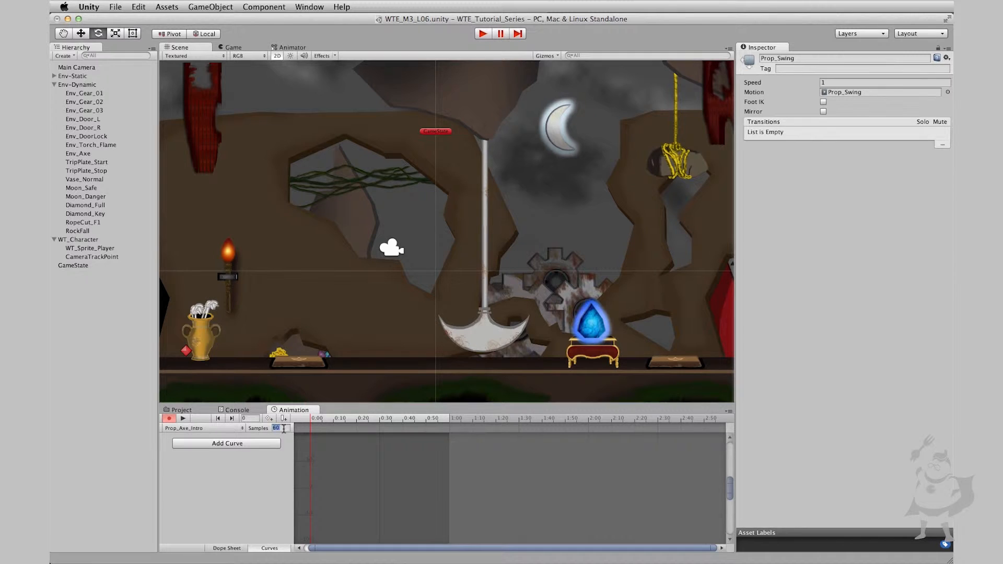
text(24)
key(Return)
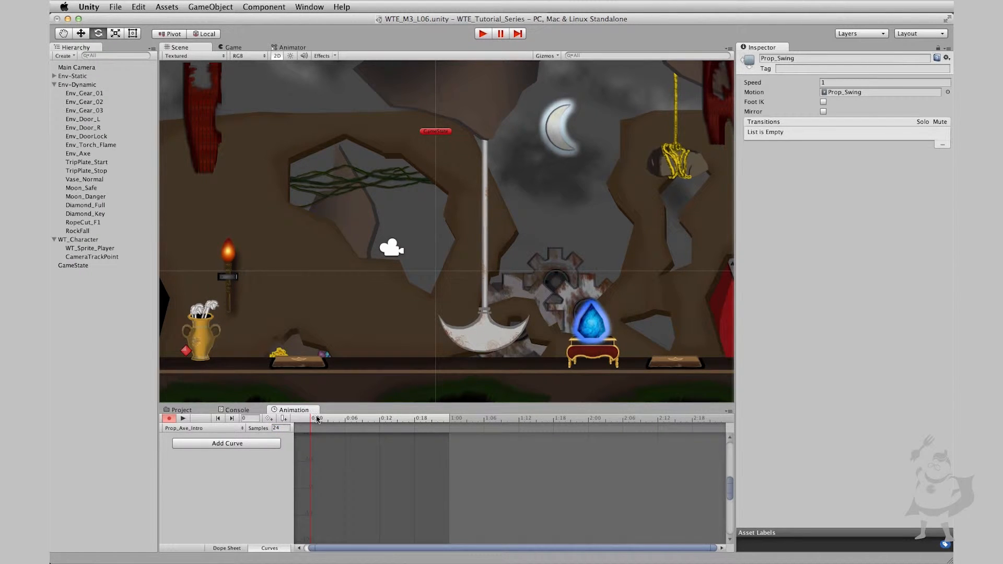
At frame 4, key Env_Axe shifted to about X 1.88, Y 4.63, with its Z position set to 0
drag(314, 551, 242, 555)
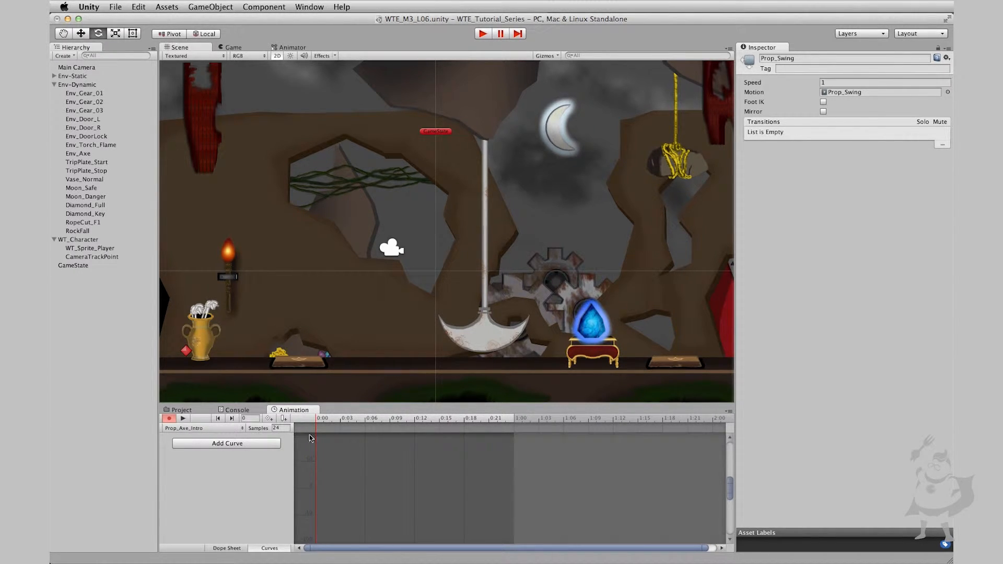
drag(324, 422, 347, 422)
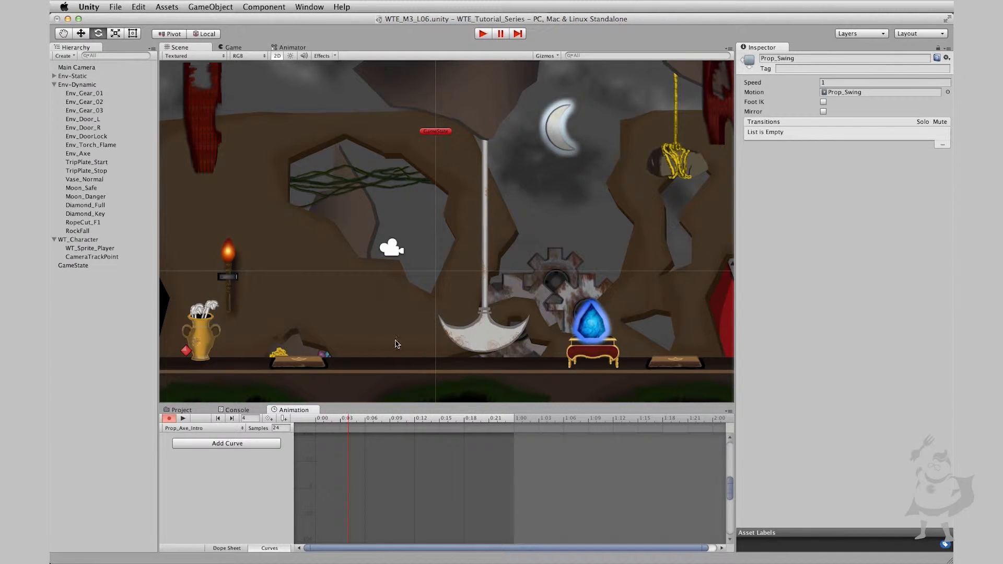
click(82, 32)
click(91, 155)
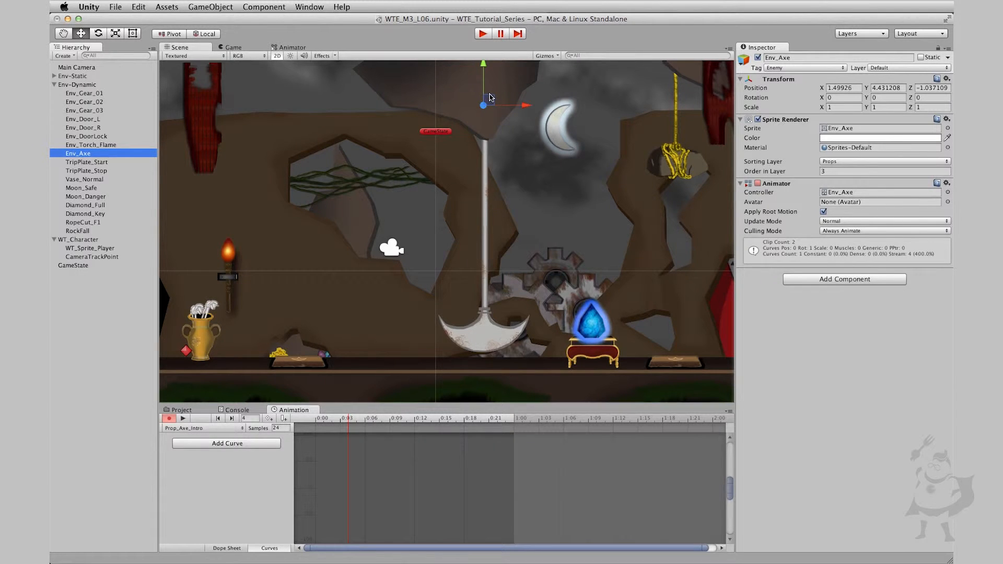
drag(490, 97, 501, 91)
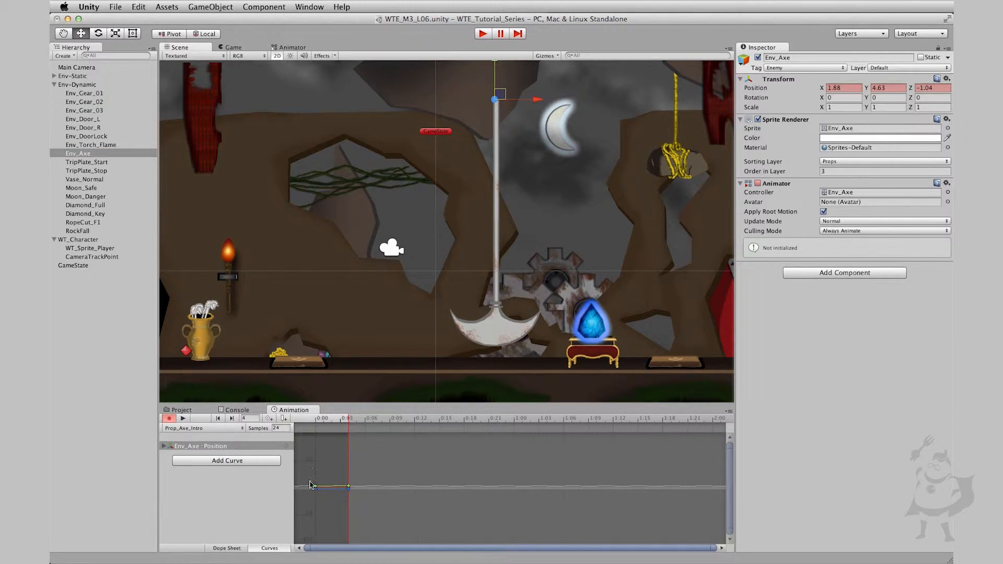
click(940, 88)
text(0)
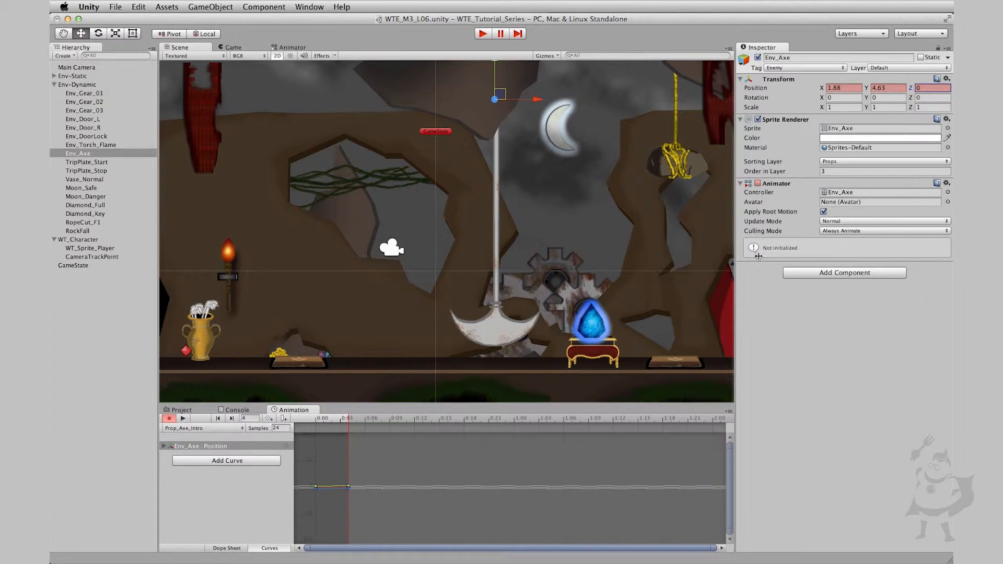
Key the axe's position at frame 6 with X 1.38 and Y 4.27, and key another shifted position at frame 8
drag(349, 418, 365, 421)
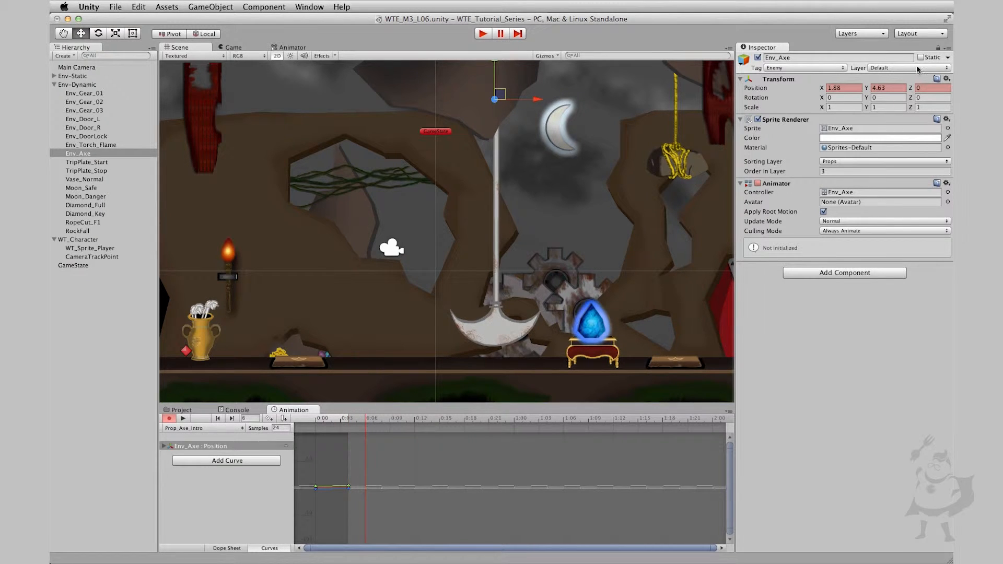
drag(867, 89, 813, 91)
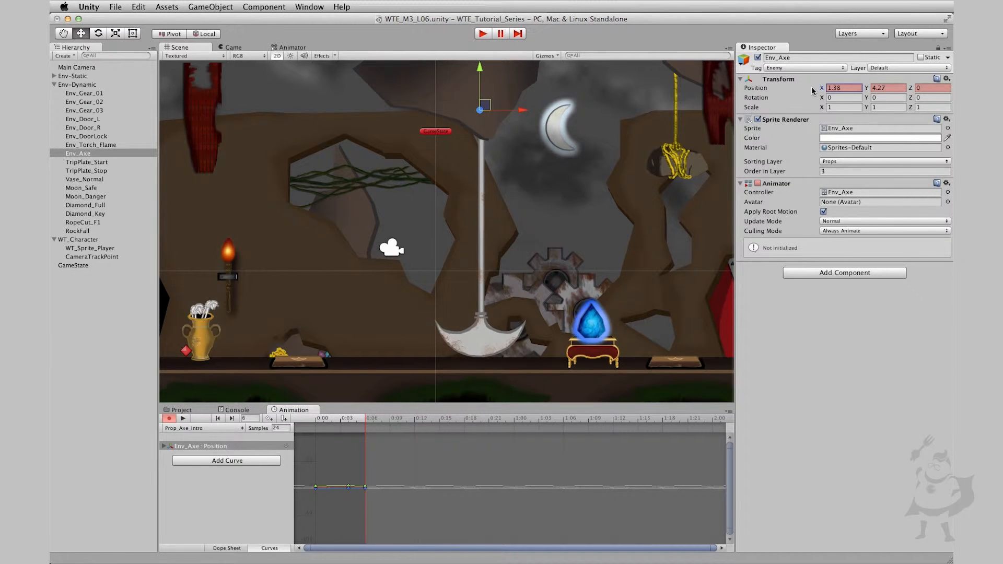
click(382, 419)
drag(867, 88, 830, 90)
Change the axe's X position at frame 4 to 0.13, preview the shake and return to frame 0
drag(374, 422, 346, 419)
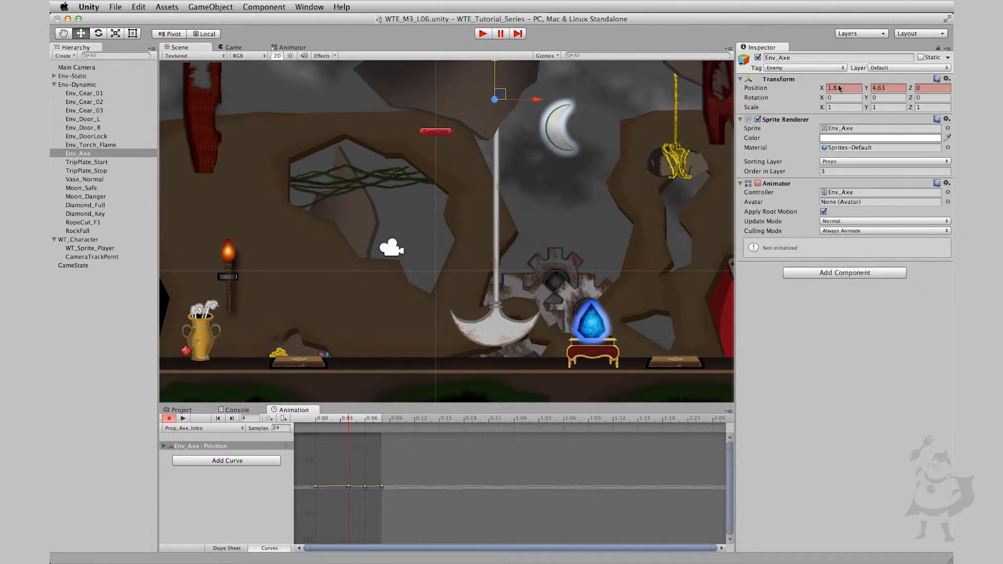
drag(820, 89, 848, 91)
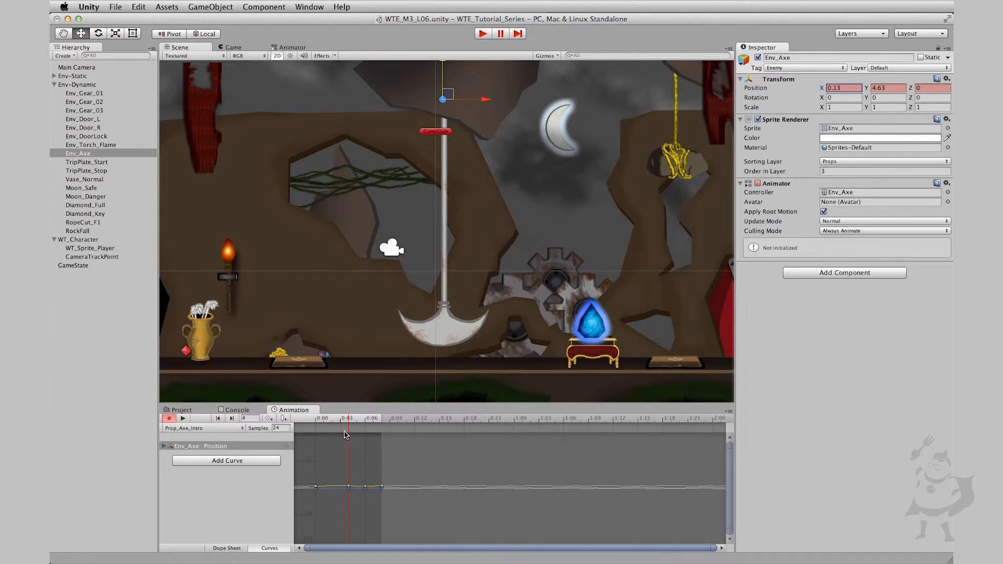
drag(340, 418, 390, 418)
click(184, 419)
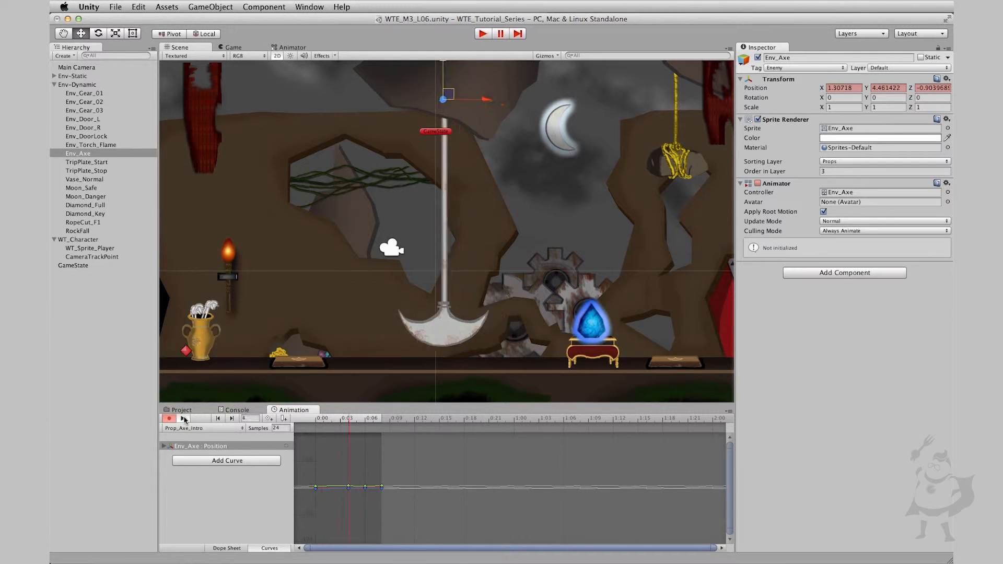
click(184, 420)
drag(324, 423, 308, 420)
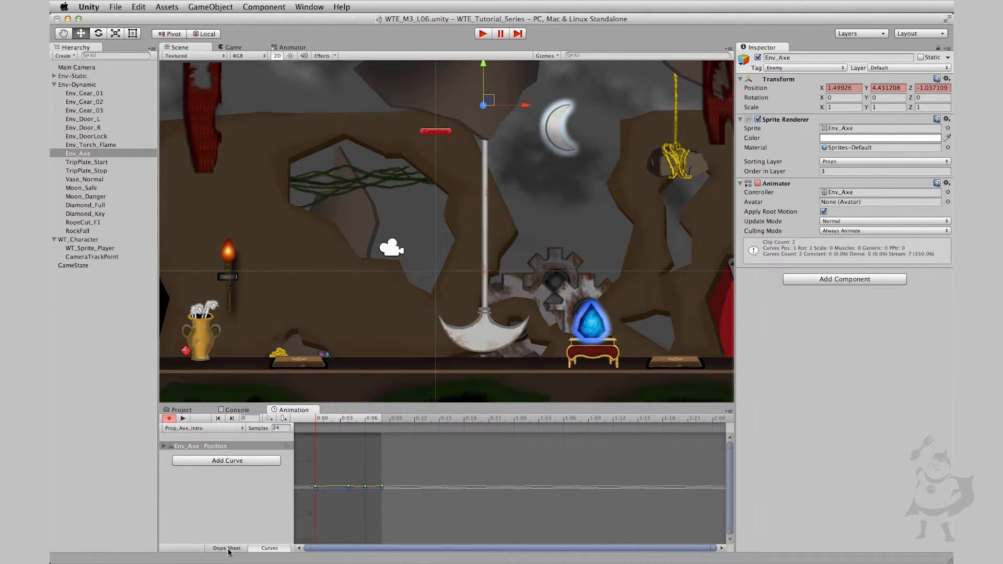
Reshape the Position.x curve by moving its lowest key to frame 3 with a shallower dip and levelling the last key with the first
click(163, 446)
click(200, 456)
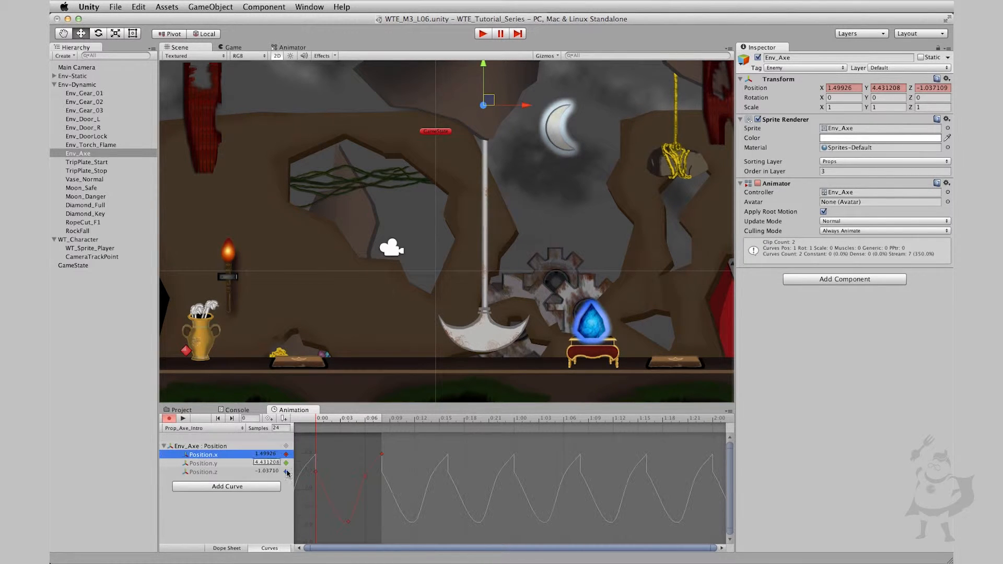
drag(403, 452, 315, 486)
key(super+z)
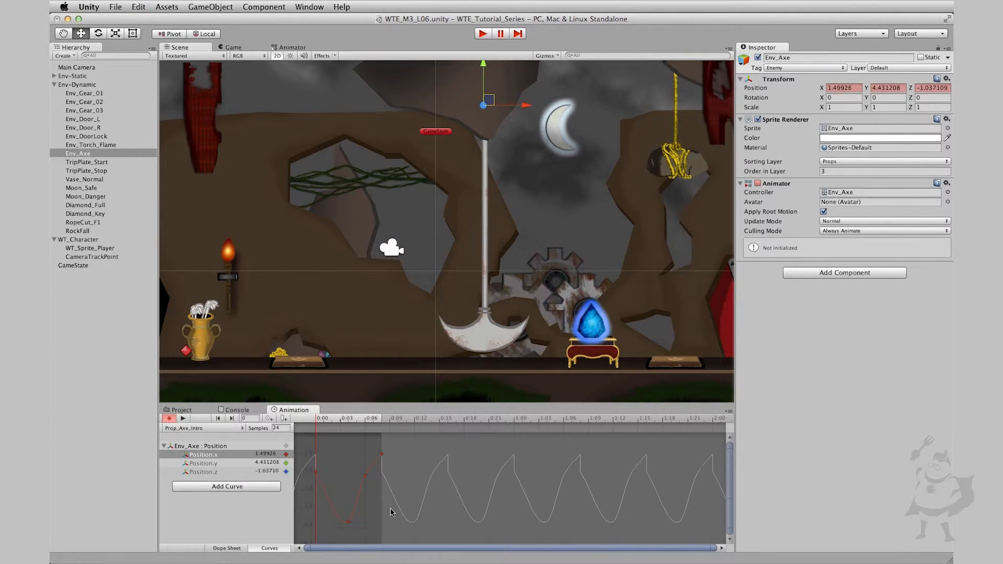
drag(377, 508, 340, 495)
drag(381, 454, 383, 471)
Preview the Prop_Axe_Intro clip with the reshaped Position.x curve
drag(340, 416, 235, 427)
click(183, 418)
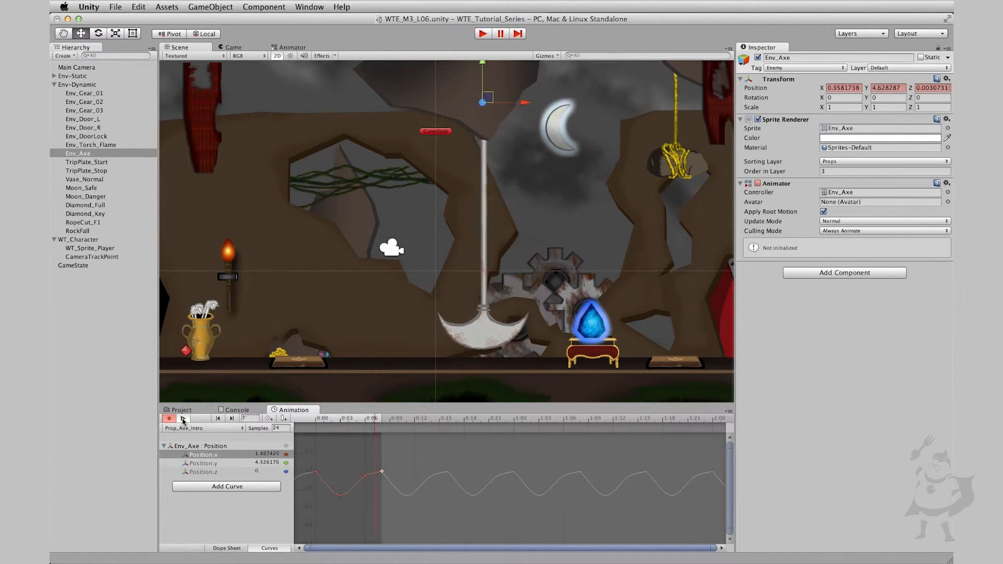
click(183, 418)
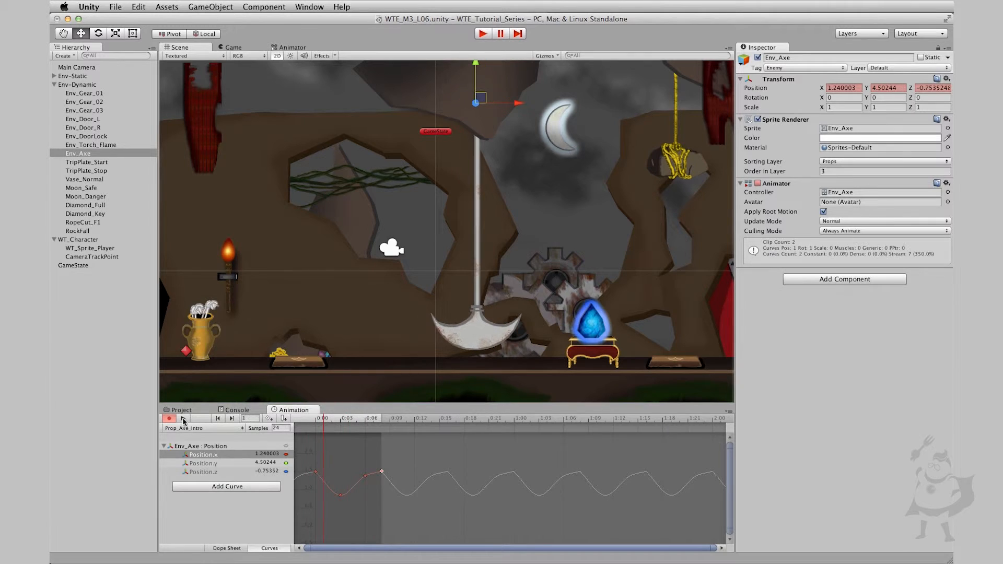
In the dope sheet, delete the keys at frame 8 and paste a copy of the remaining position keys there
click(234, 548)
drag(388, 489, 294, 433)
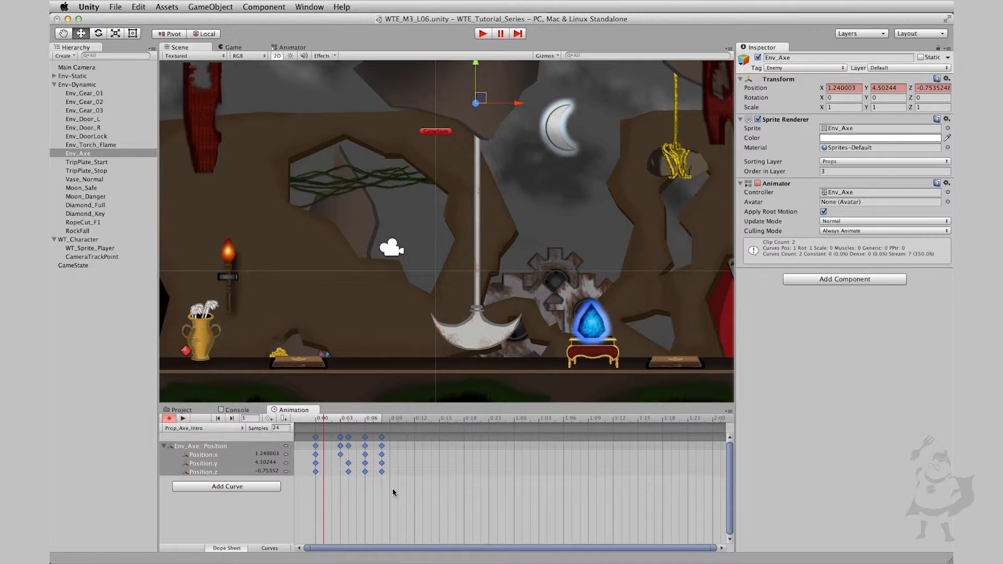
drag(398, 492, 380, 432)
key(Delete)
drag(394, 495, 294, 433)
drag(372, 423, 383, 424)
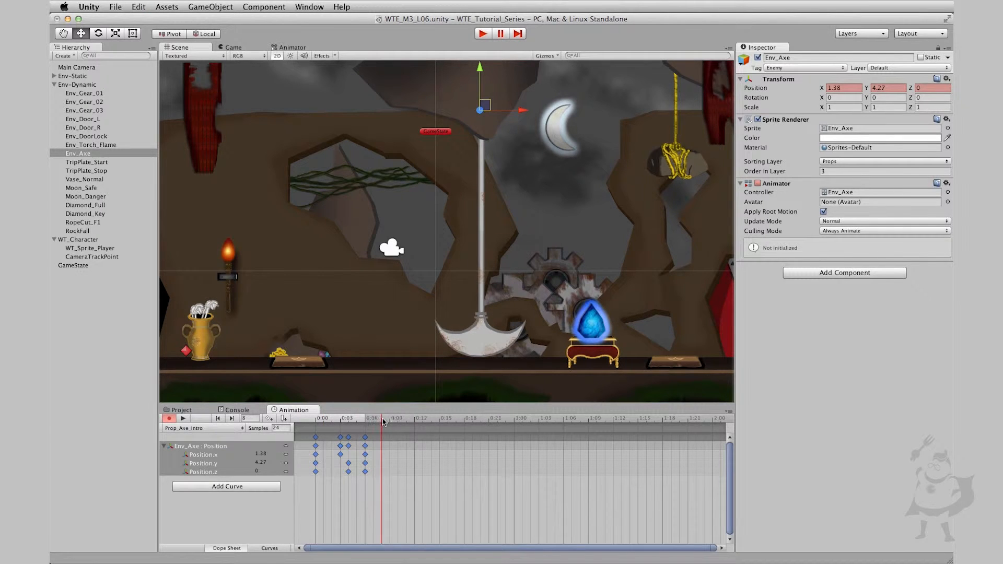
key(super+v)
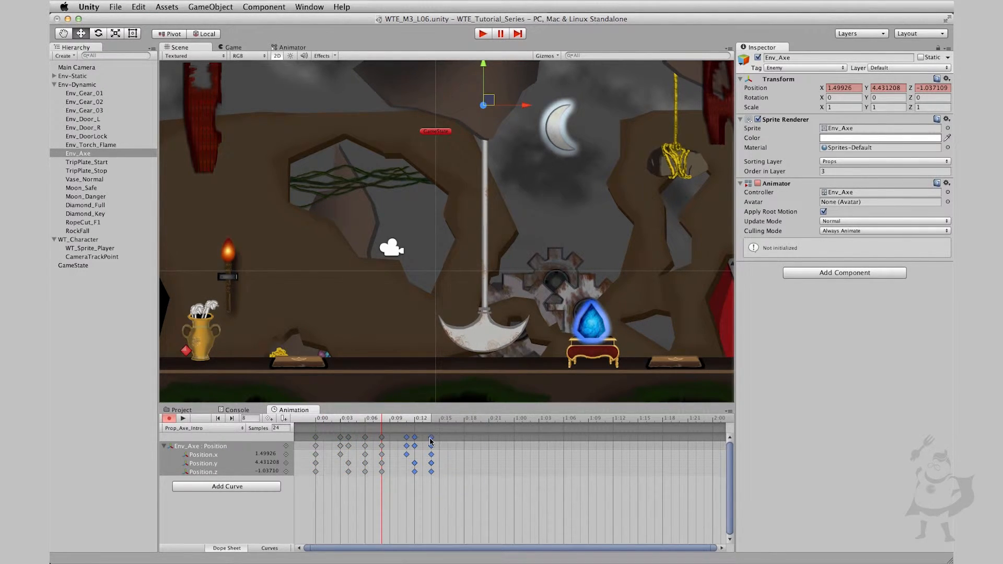
Shift the pasted keys earlier so the last ones fall on frame 12, and preview the clip from frame 0
drag(431, 438, 418, 473)
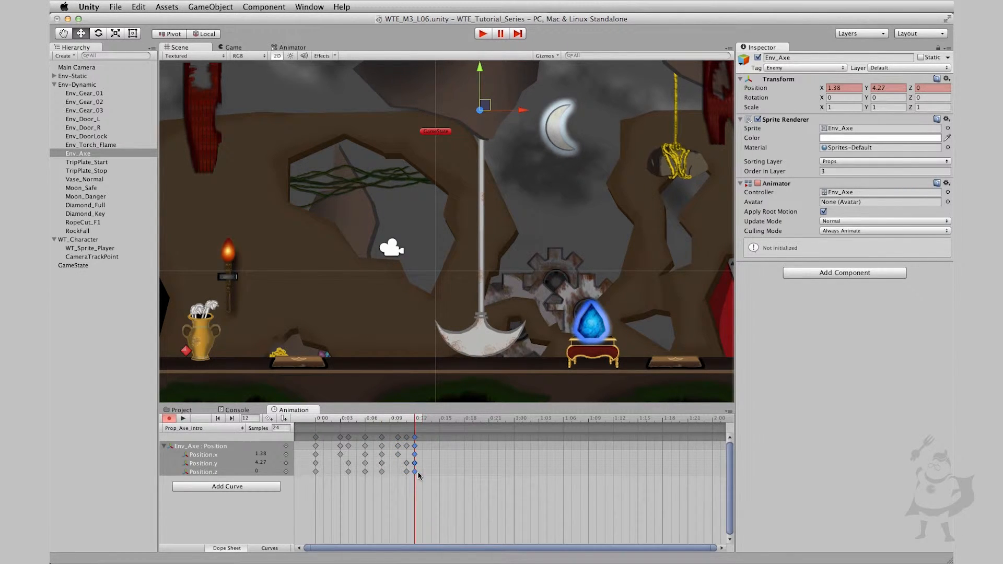
drag(376, 422, 188, 405)
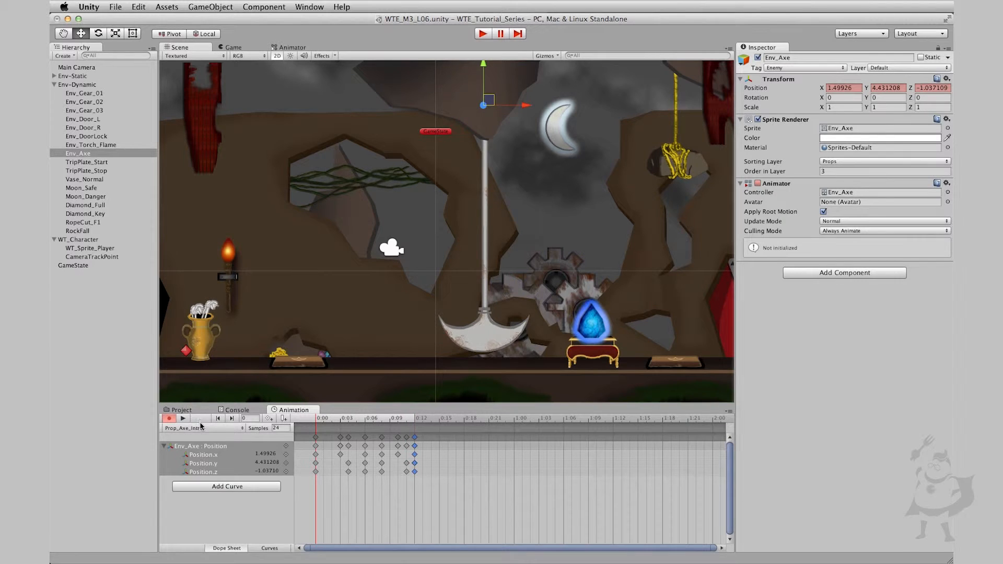
click(186, 421)
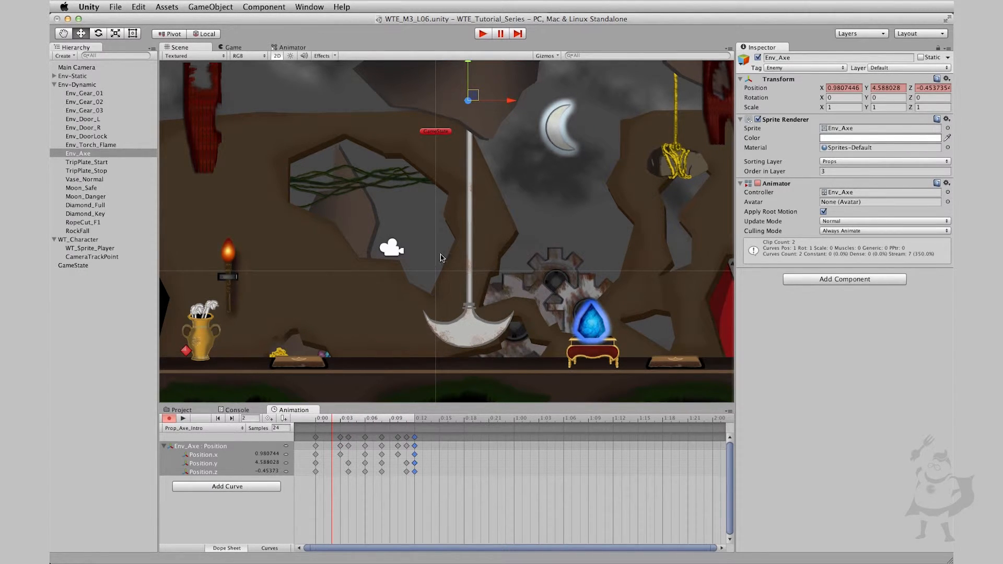
In the state graph, place Prop_Axe_Intro directly above Prop_Swing and move Axe_Idle farther away from them
click(291, 48)
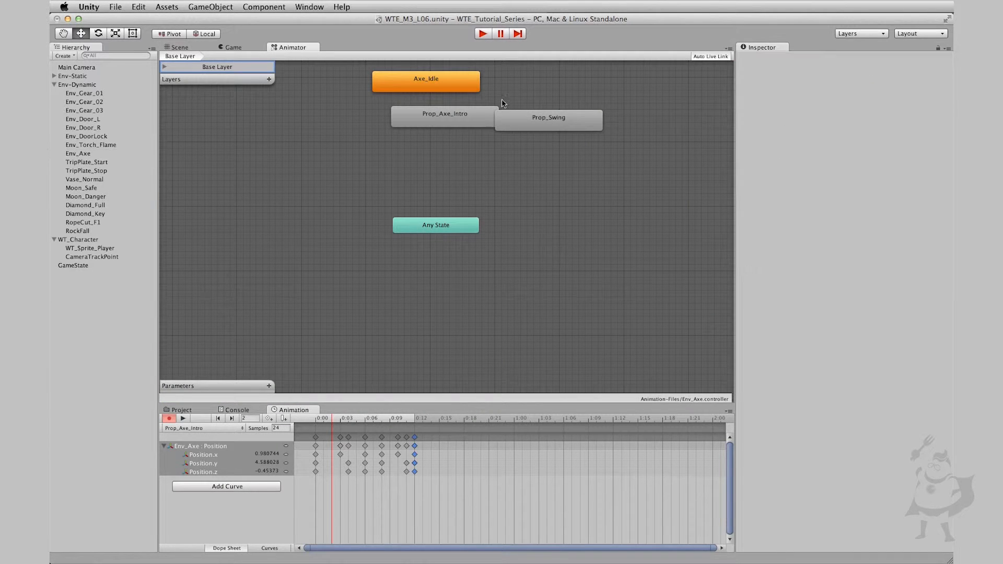
drag(445, 127, 549, 98)
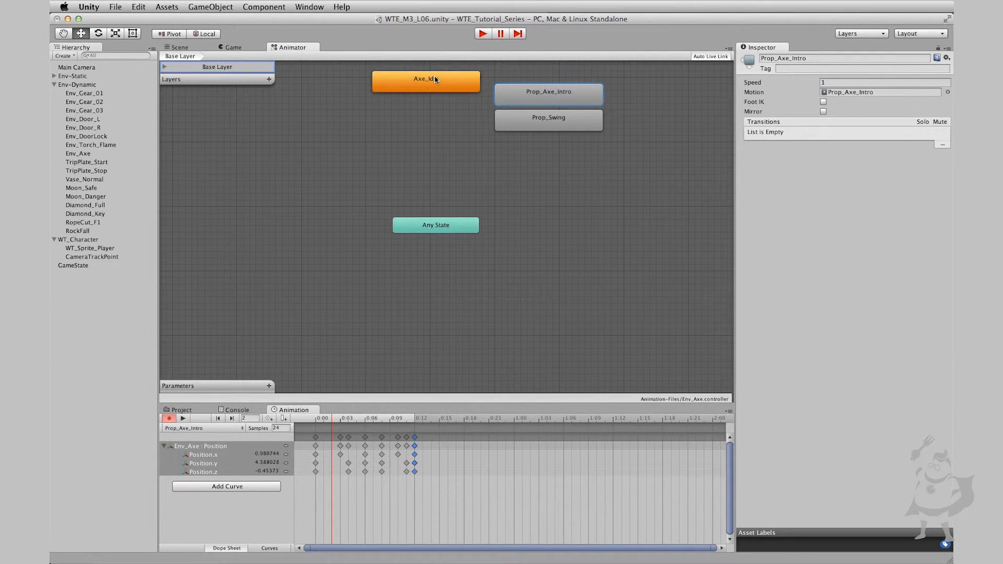
drag(434, 79, 376, 81)
Add a Bool parameter named DangerMode to the axe's animator controller
click(269, 386)
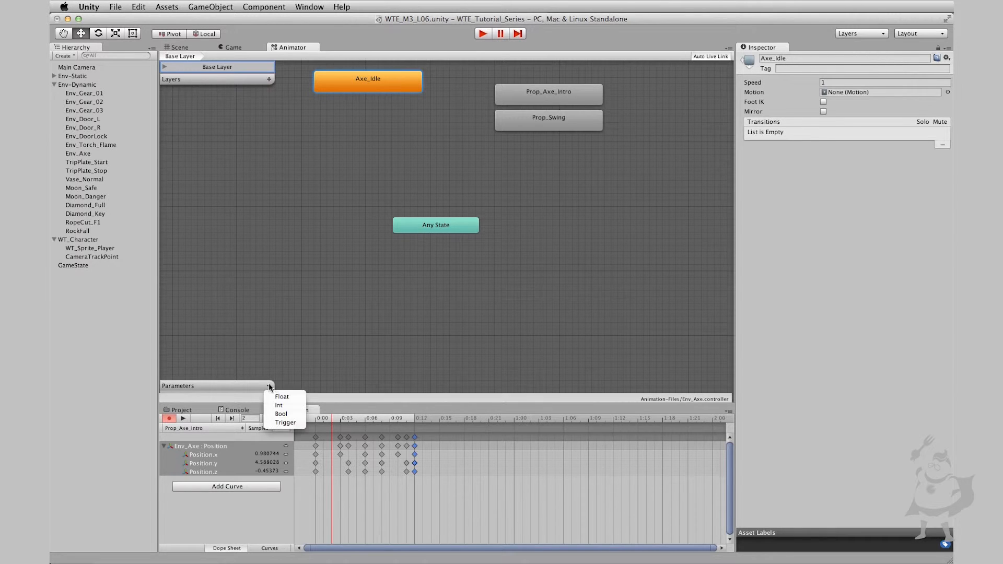
click(277, 414)
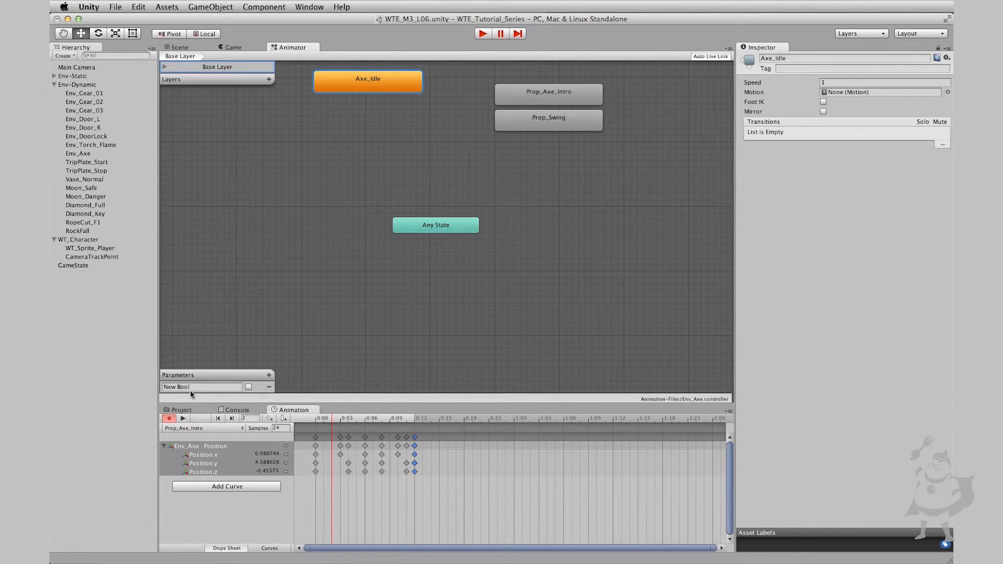
click(194, 388)
text(DangerMode)
click(458, 191)
Add transitions from Axe_Idle to Prop_Axe_Intro and from Prop_Axe_Intro to Prop_Swing
right_click(396, 90)
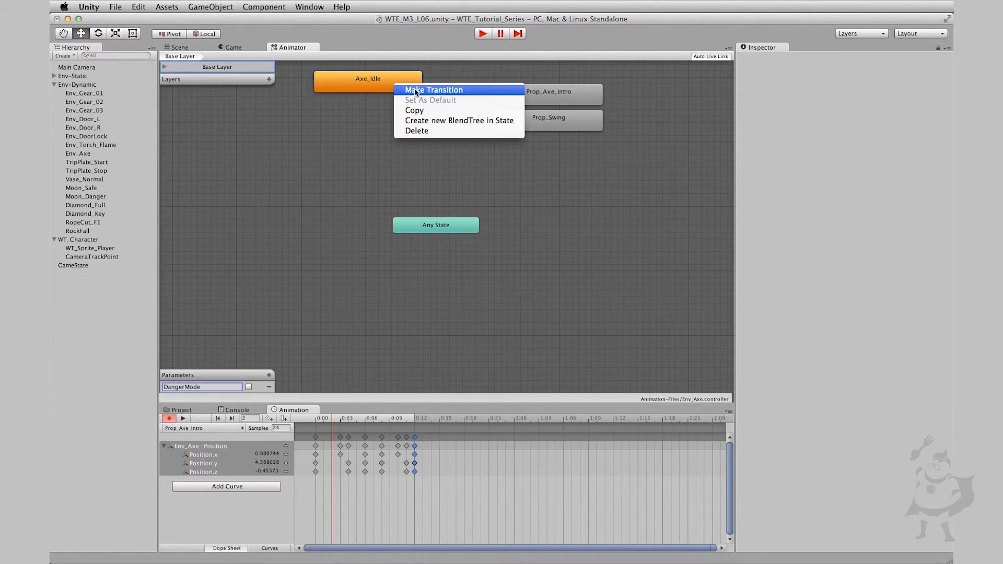
click(405, 90)
click(515, 103)
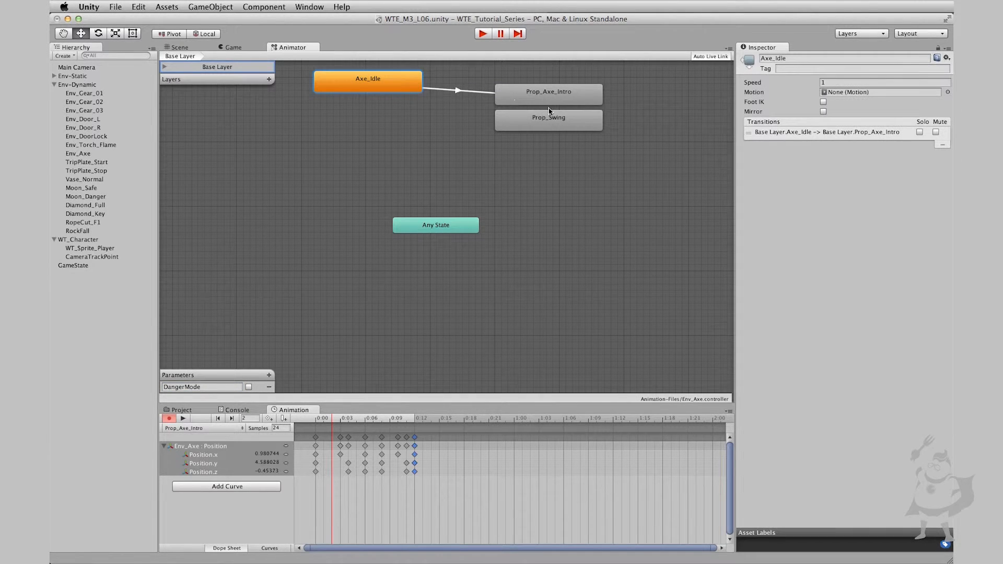
right_click(563, 102)
click(601, 103)
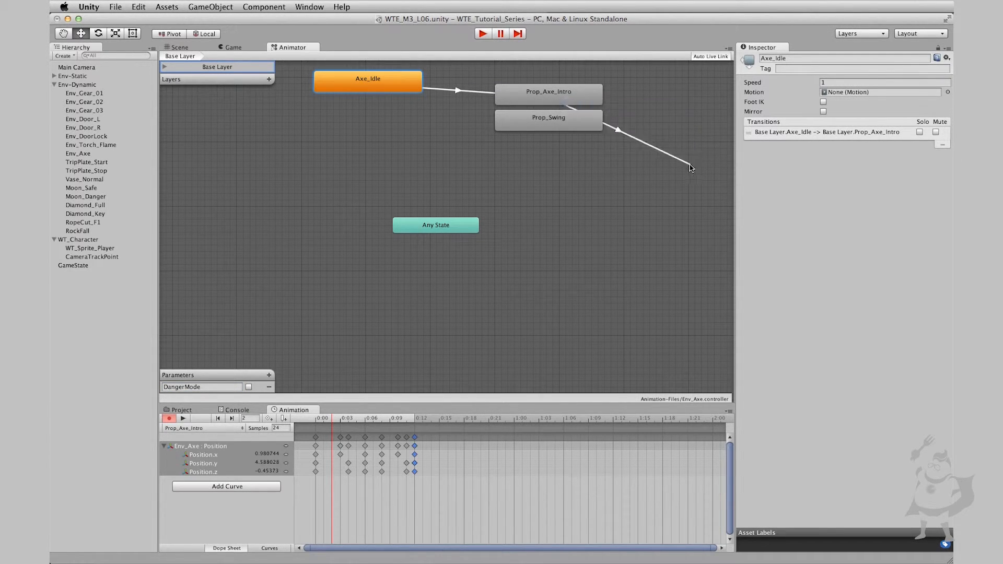
click(571, 120)
Add a transition from Prop_Swing to Axe_Idle, and arrange Prop_Swing well below Prop_Axe_Intro with Prop_Axe_Intro level with Axe_Idle
drag(555, 129, 562, 232)
right_click(562, 233)
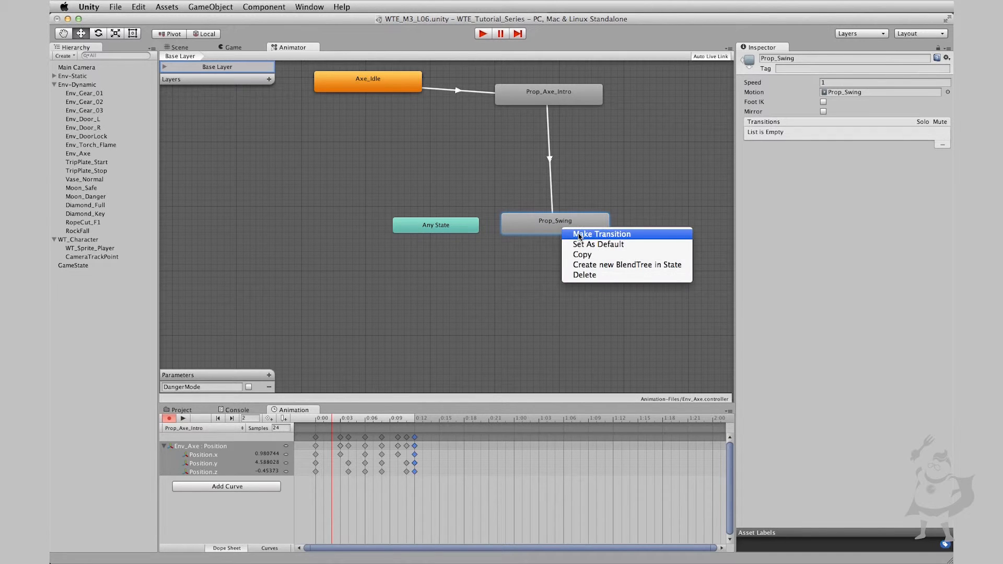
click(580, 236)
click(361, 85)
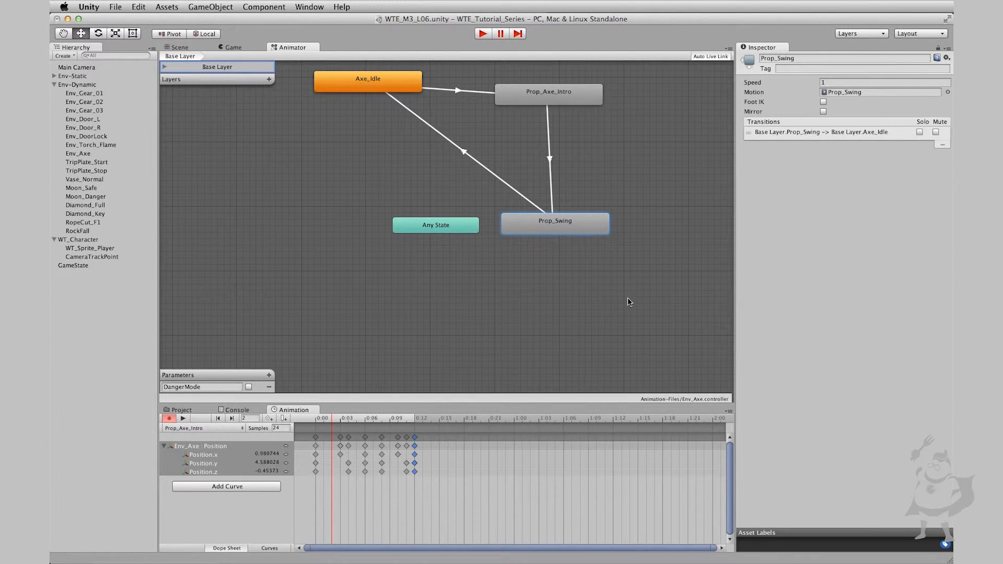
drag(558, 229, 553, 213)
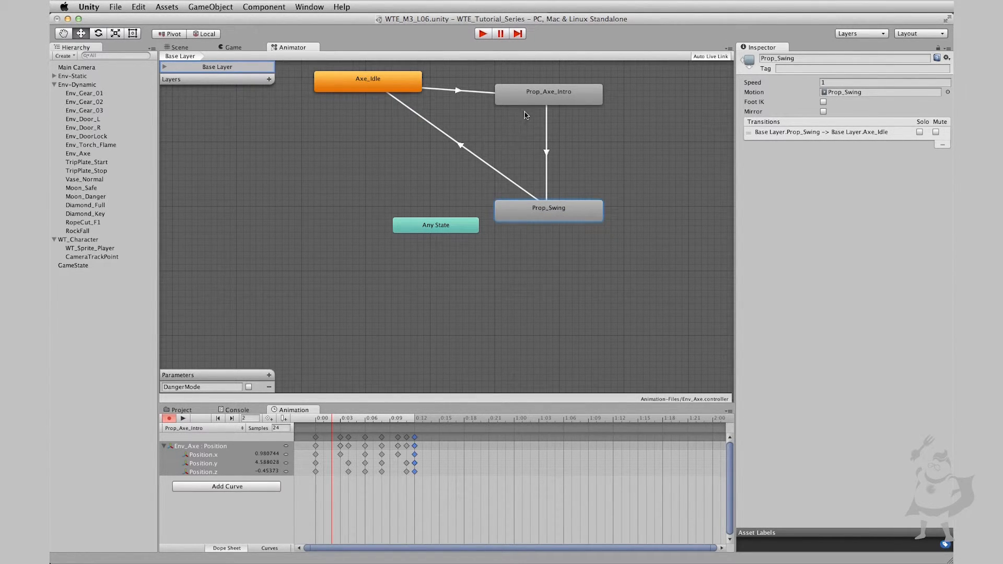
drag(533, 91, 534, 79)
Set the condition of the Axe_Idle to Prop_Axe_Intro transition to DangerMode true
click(465, 84)
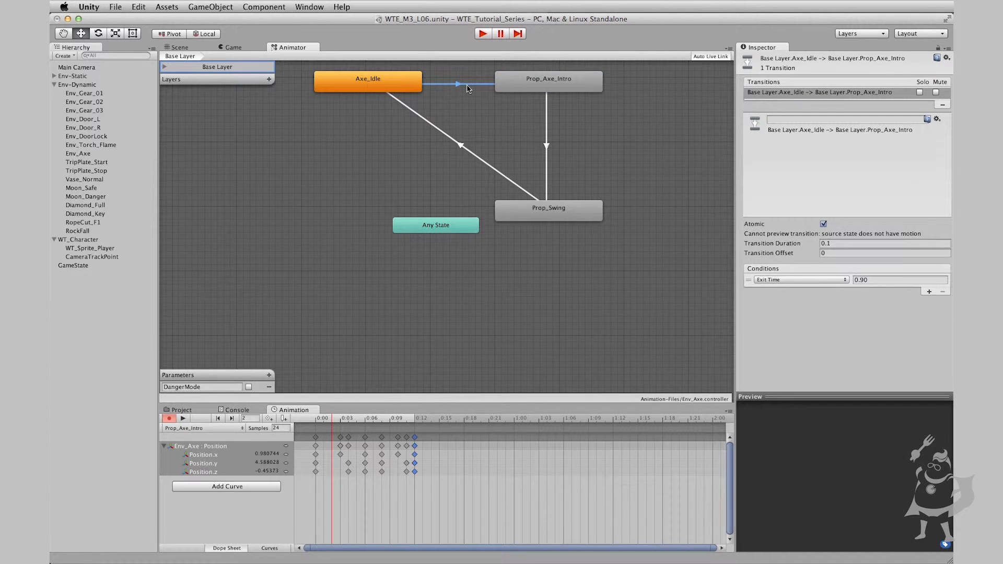
click(792, 281)
click(788, 262)
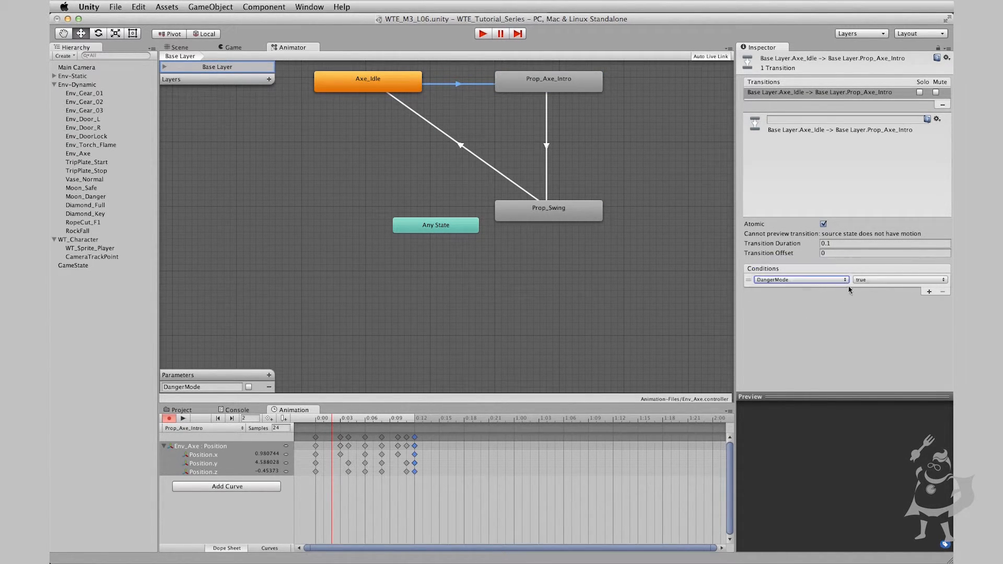
Turn off Loop Time on the Prop_Axe_Intro animation clip
click(532, 79)
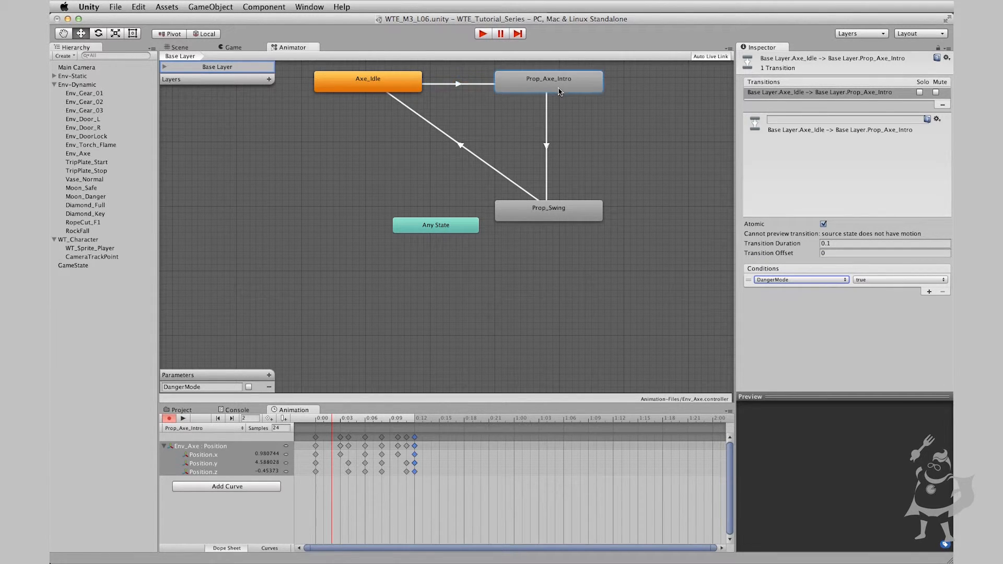
click(546, 113)
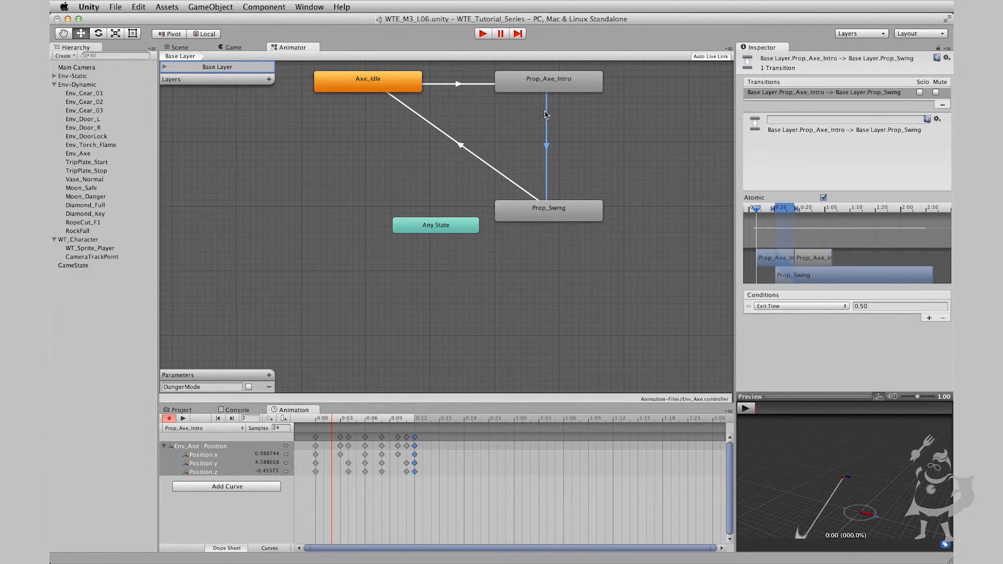
double_click(584, 85)
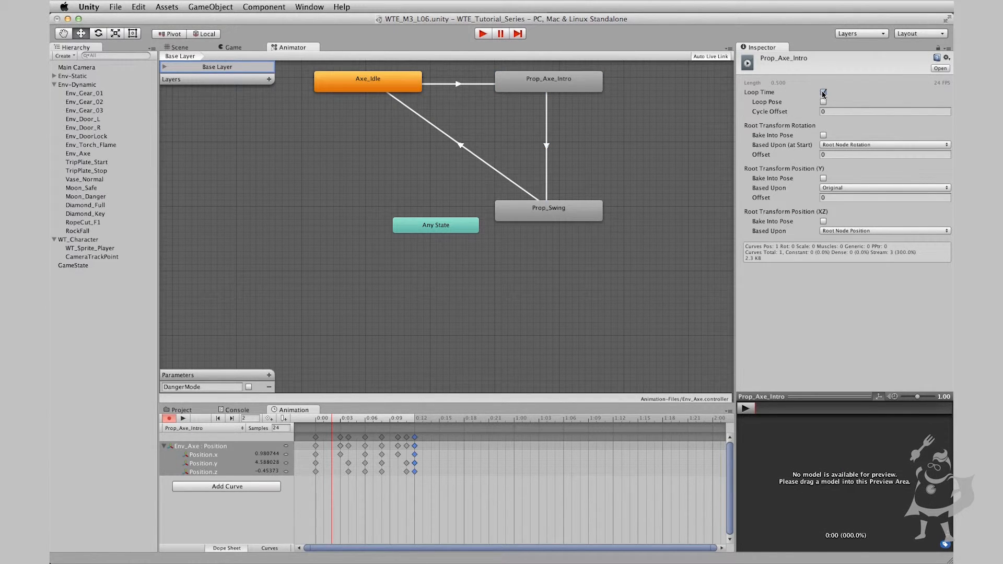
click(824, 93)
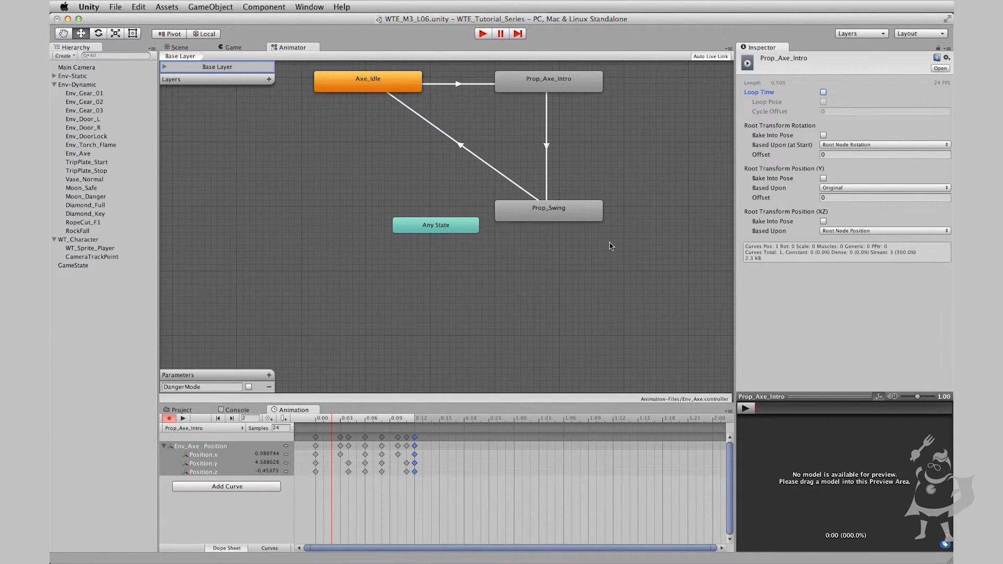
Review the transitions into and out of Prop_Axe_Intro and the loop setting of the Prop_Swing clip
click(576, 114)
click(545, 82)
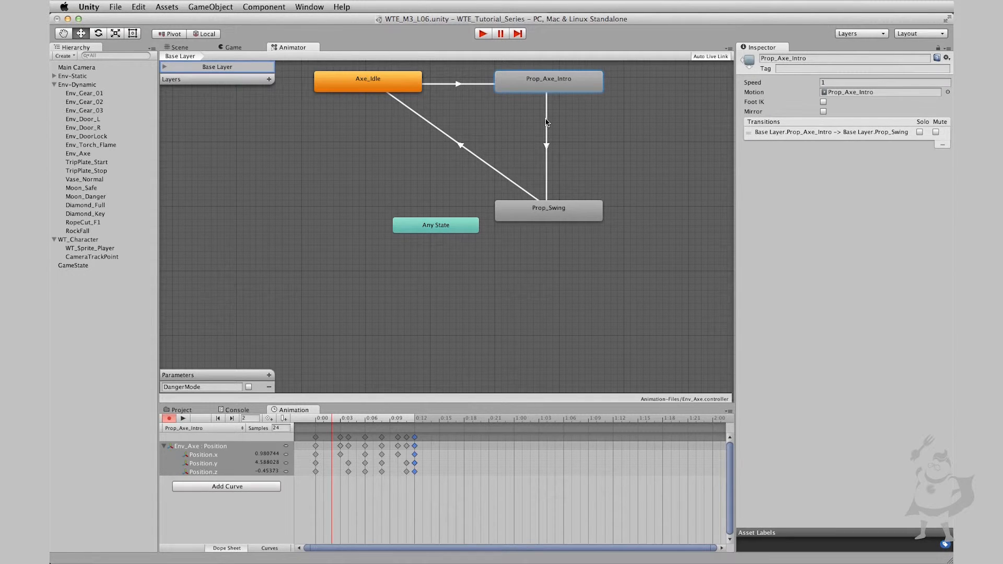
click(547, 122)
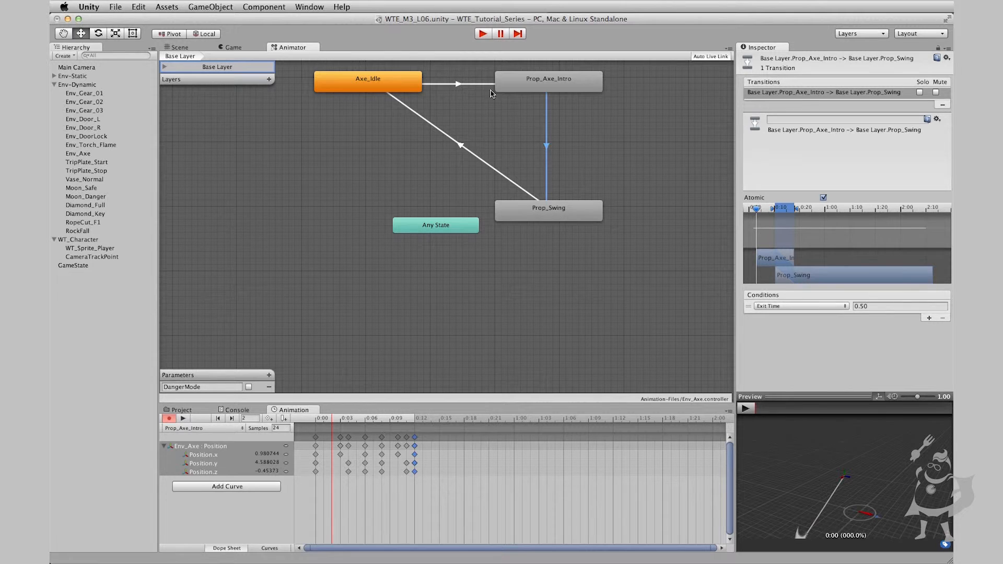
click(475, 83)
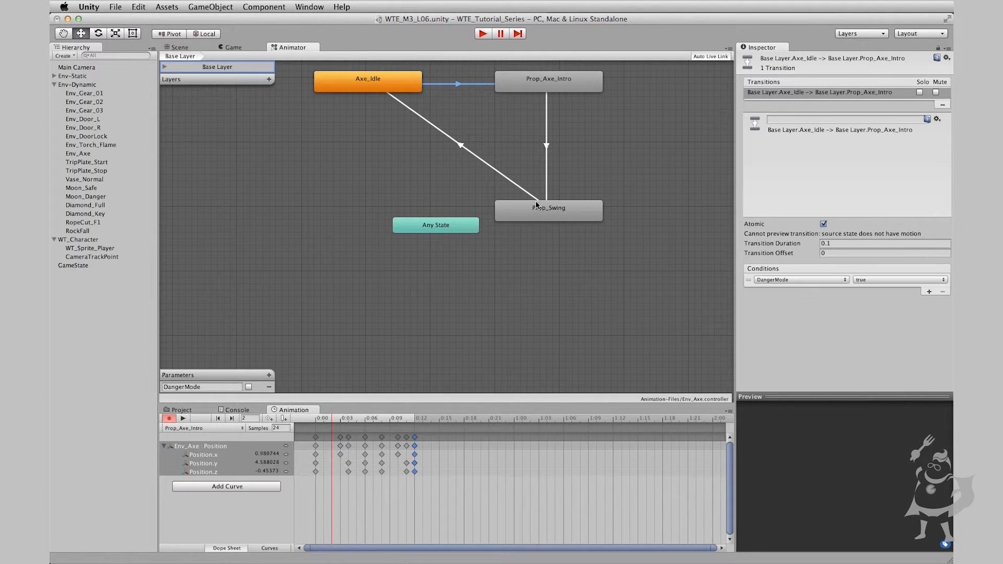
click(563, 218)
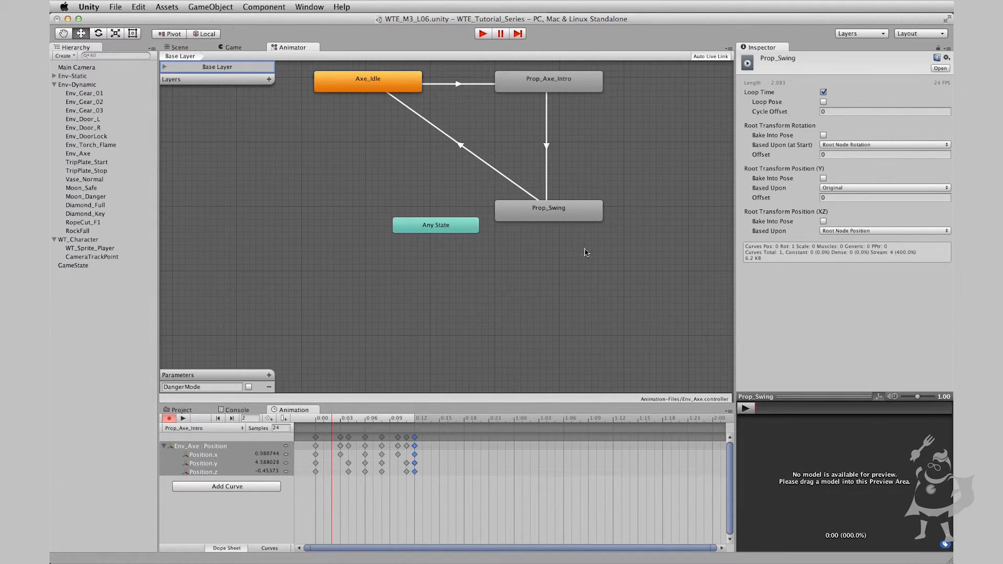
click(573, 219)
Set the condition of the Prop_Swing to Axe_Idle transition to DangerMode false, and save the scene
click(481, 163)
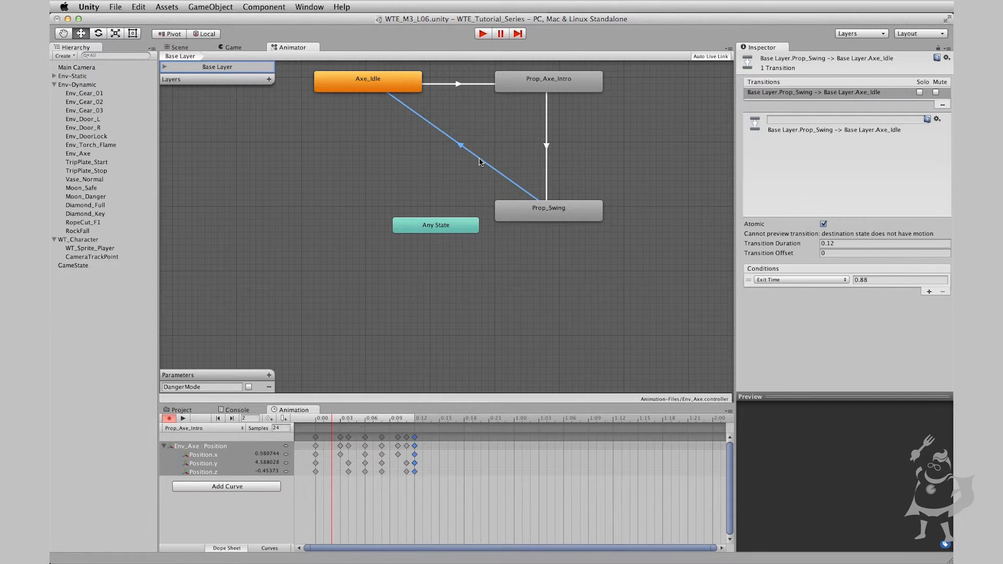
click(819, 280)
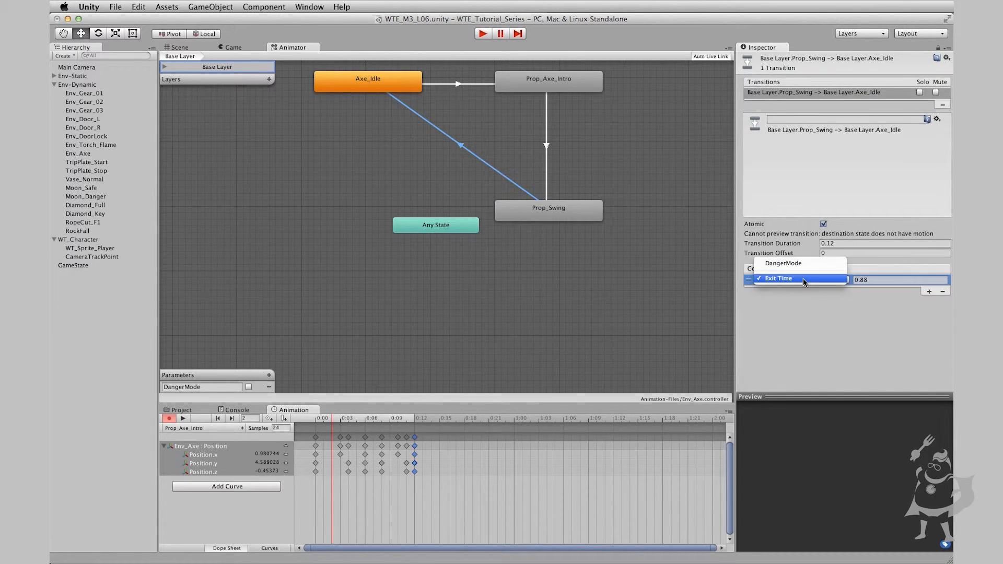
click(789, 263)
click(870, 280)
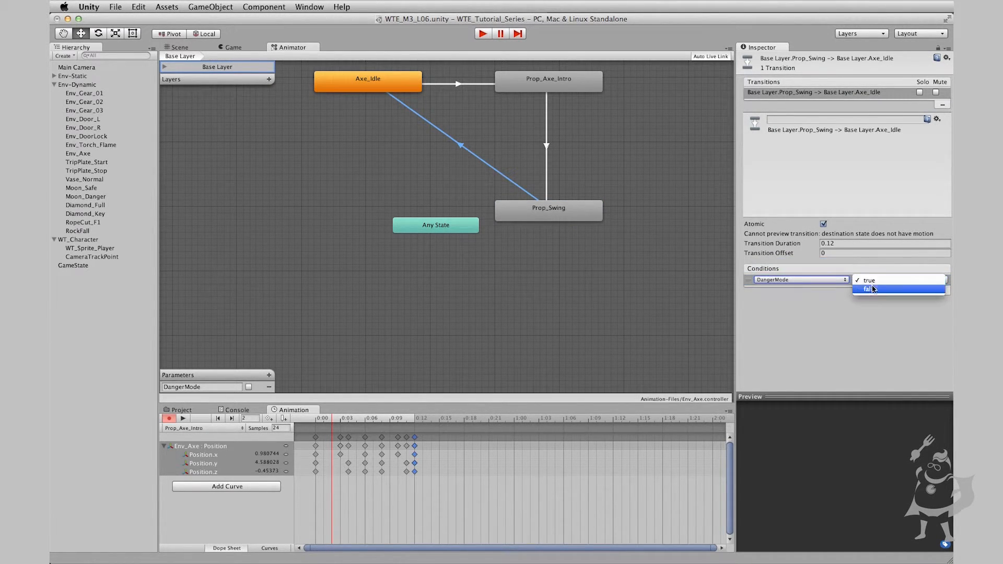
click(881, 315)
click(474, 287)
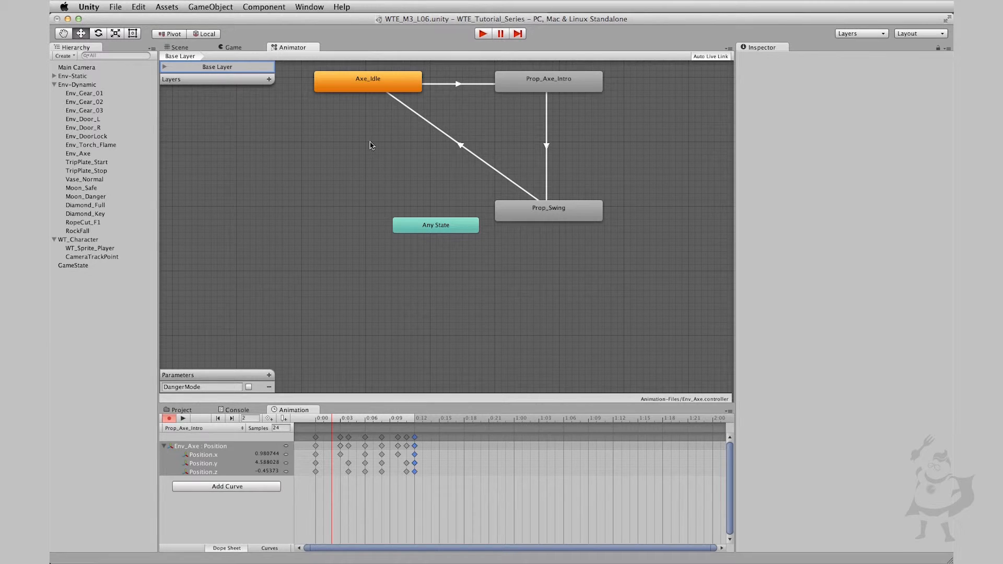
key(super+s)
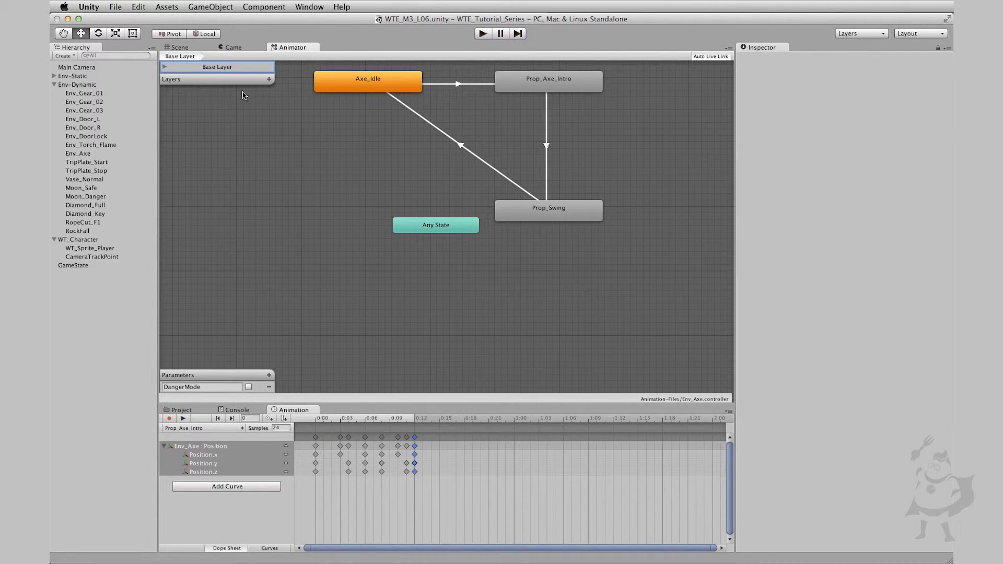
Play the scene and float the Animator window so the axe in the Scene view and the DangerMode parameter are both visible
click(177, 48)
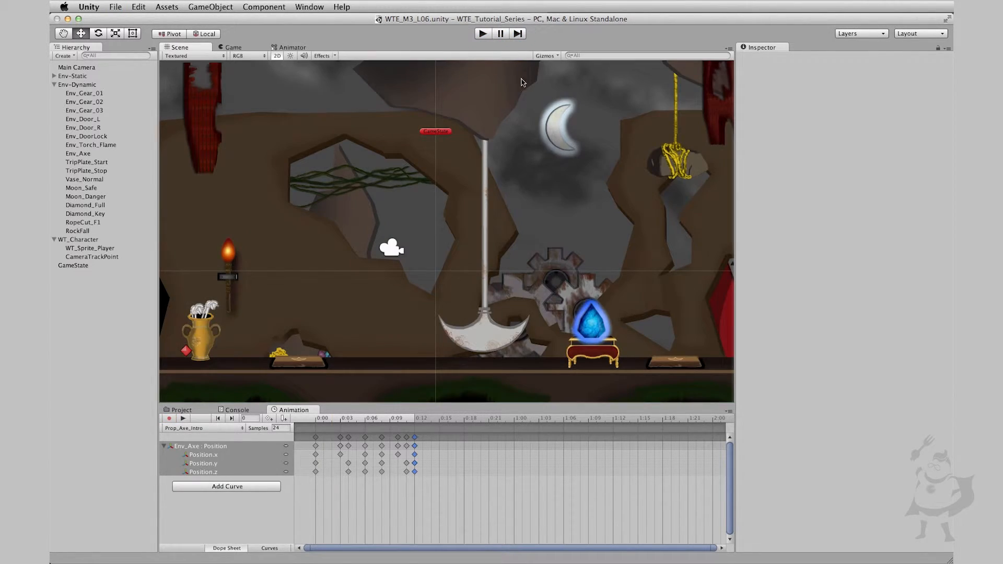
click(482, 34)
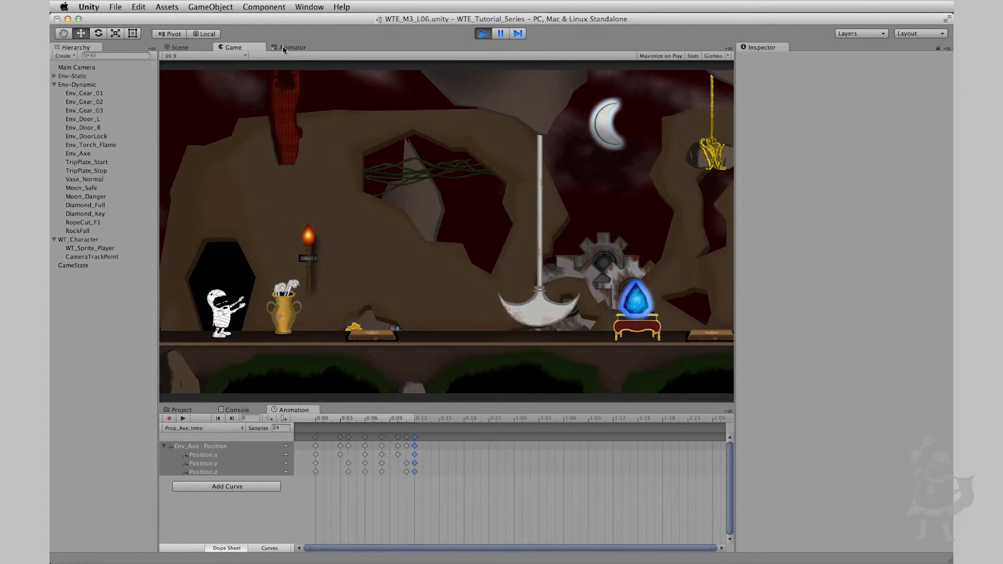
drag(290, 47, 852, 323)
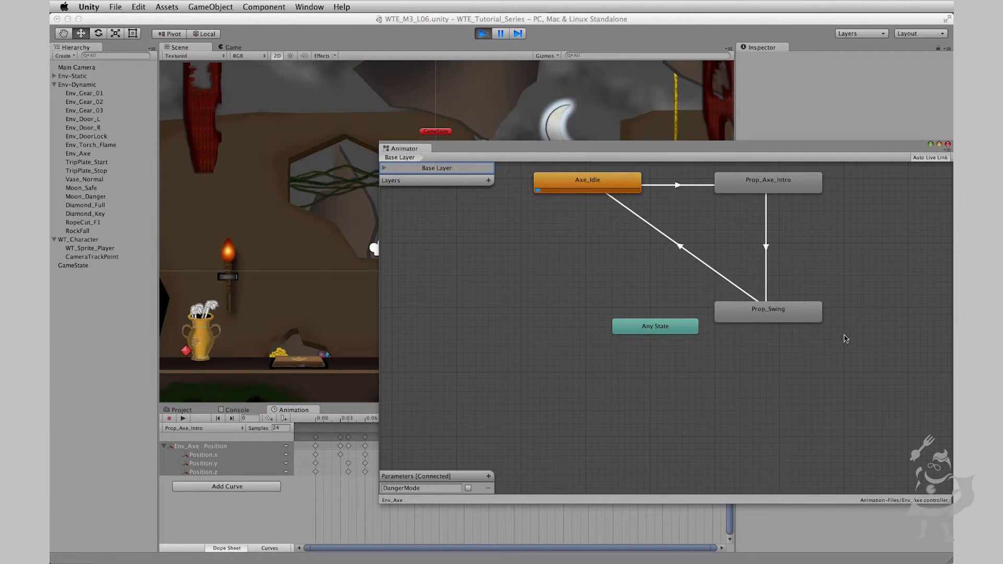
drag(501, 151, 814, 118)
Test the axe's state changes by switching DangerMode on and off twice while the scene plays
click(781, 456)
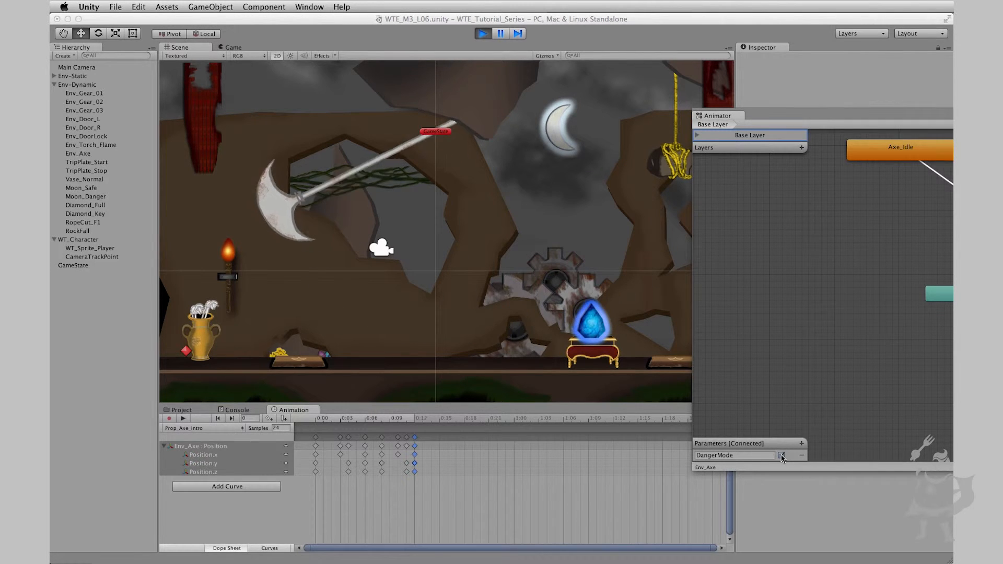
click(782, 456)
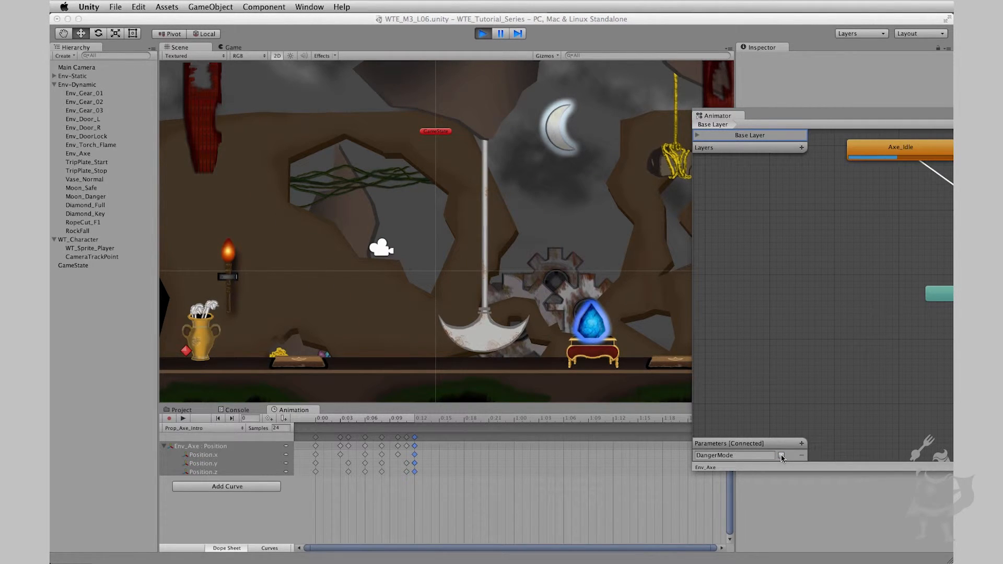
click(781, 456)
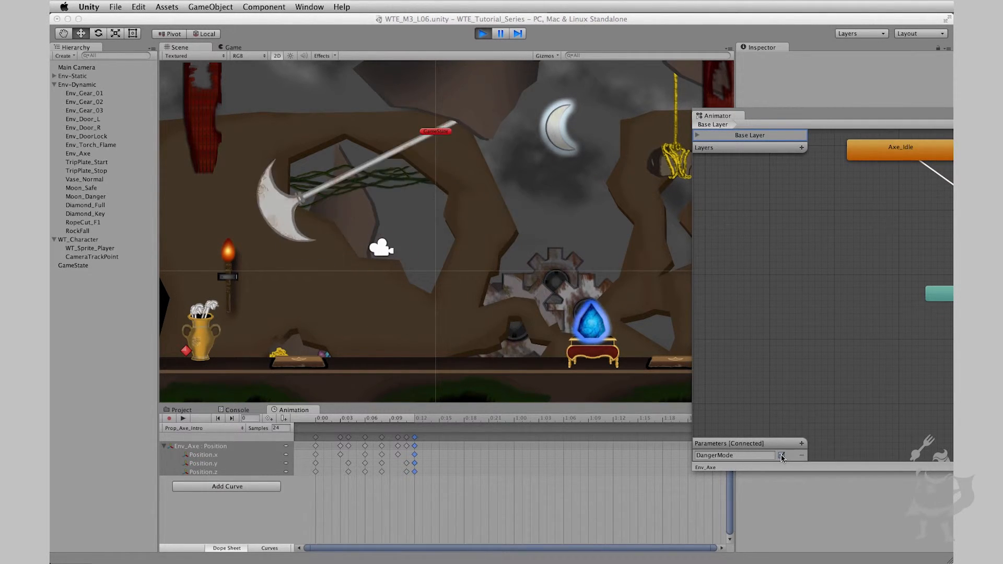
click(782, 456)
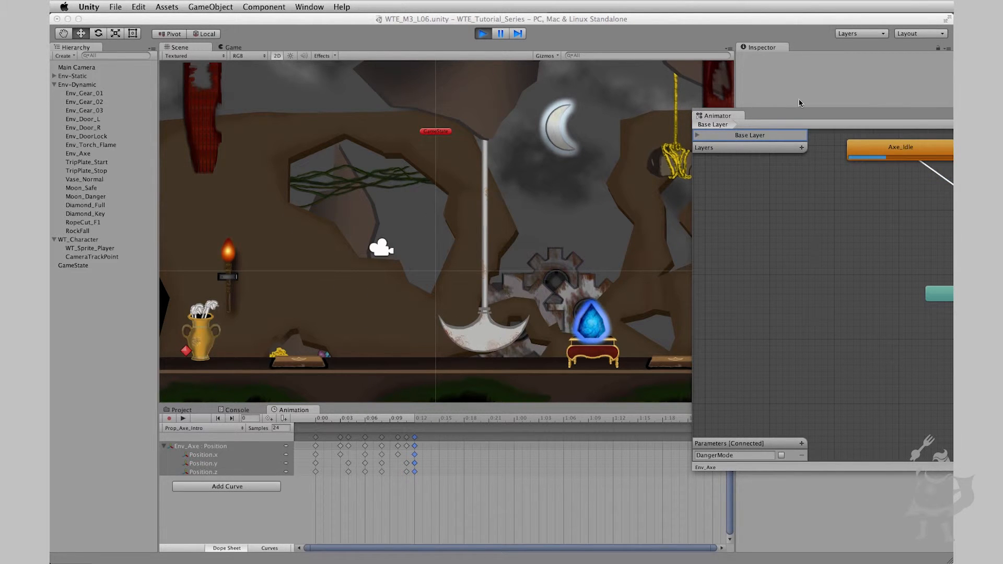
Dock the Animator window back beside the Game view and stop playing the scene
drag(799, 116, 260, 88)
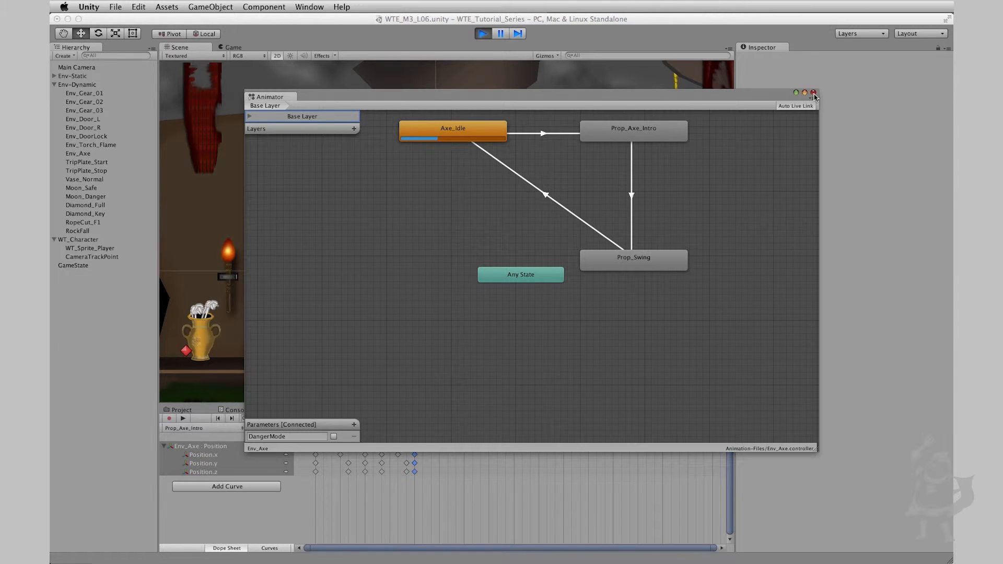
drag(265, 98, 292, 47)
click(483, 34)
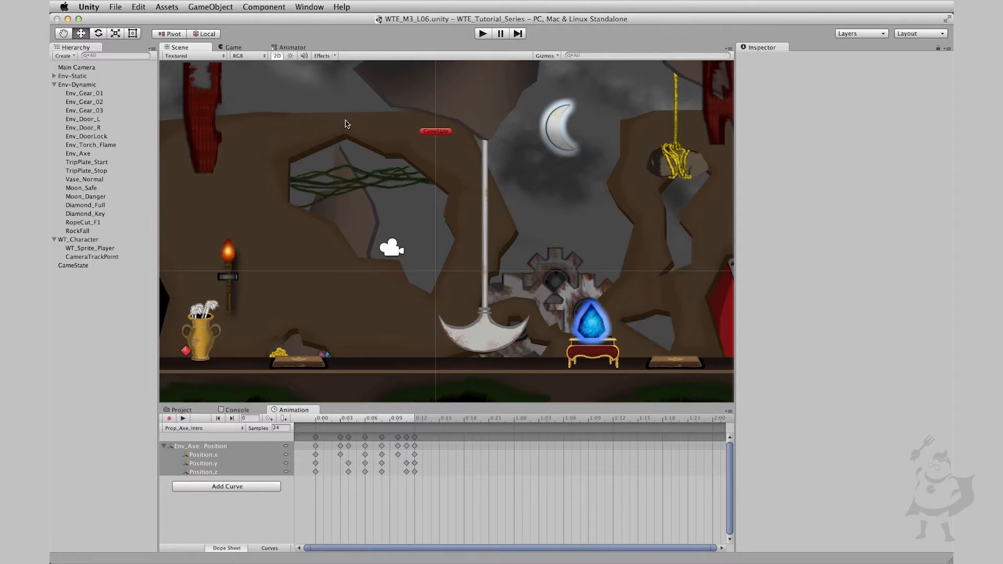
Select Vase_Normal, preview its Prop_Vase_Blink clip, and locate the Vase_Blink and Vase_Normal sprites in the GameArt Environment folder
scroll(501, 288, down, 8)
scroll(500, 288, up, 4)
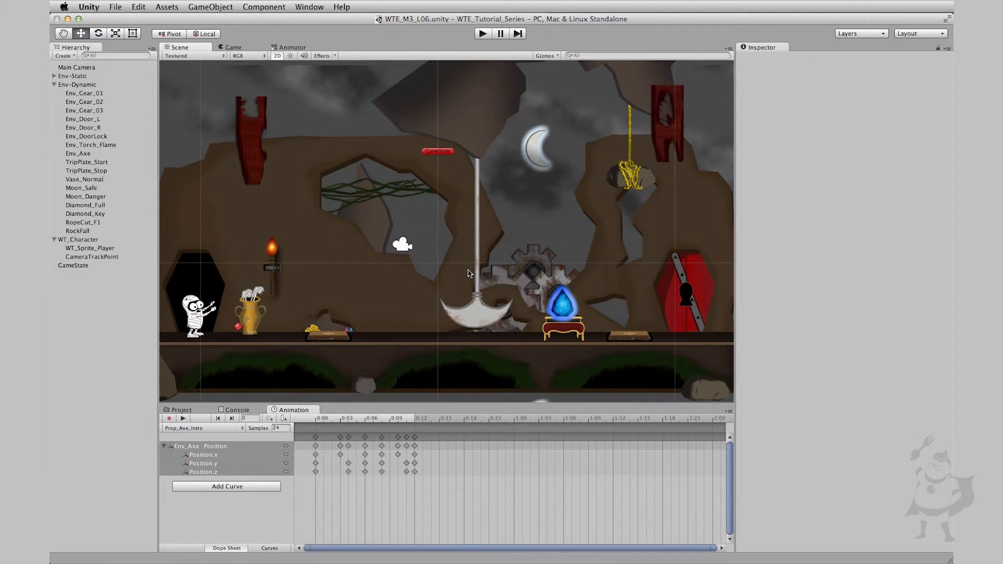
middle_drag(340, 240, 378, 249)
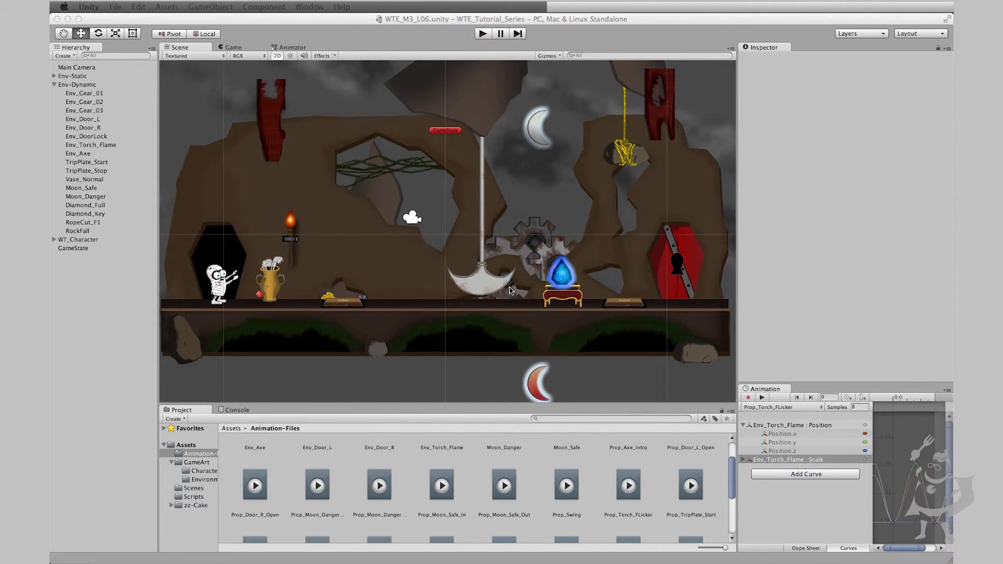
scroll(381, 254, up, 3)
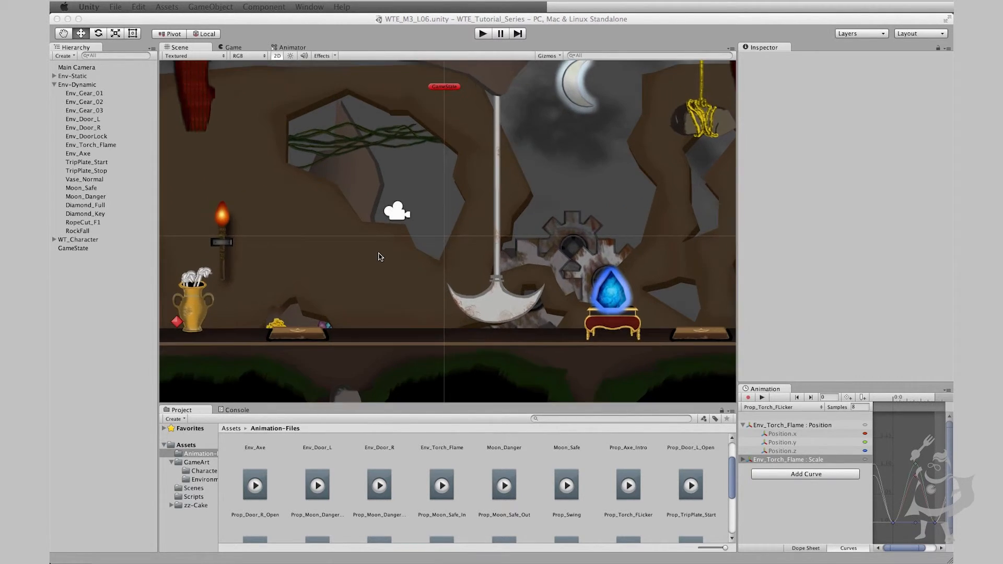
middle_drag(371, 306, 504, 287)
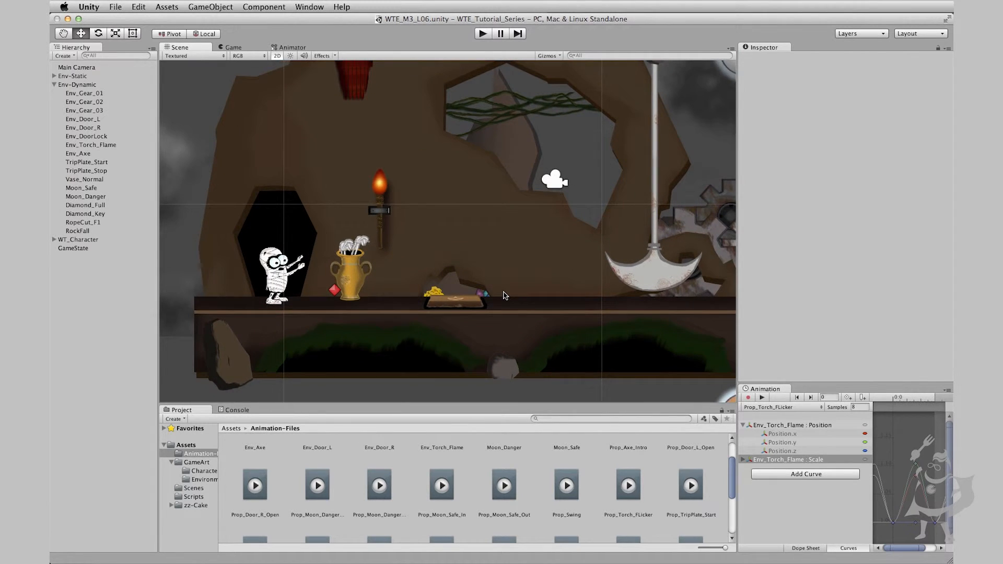
click(358, 284)
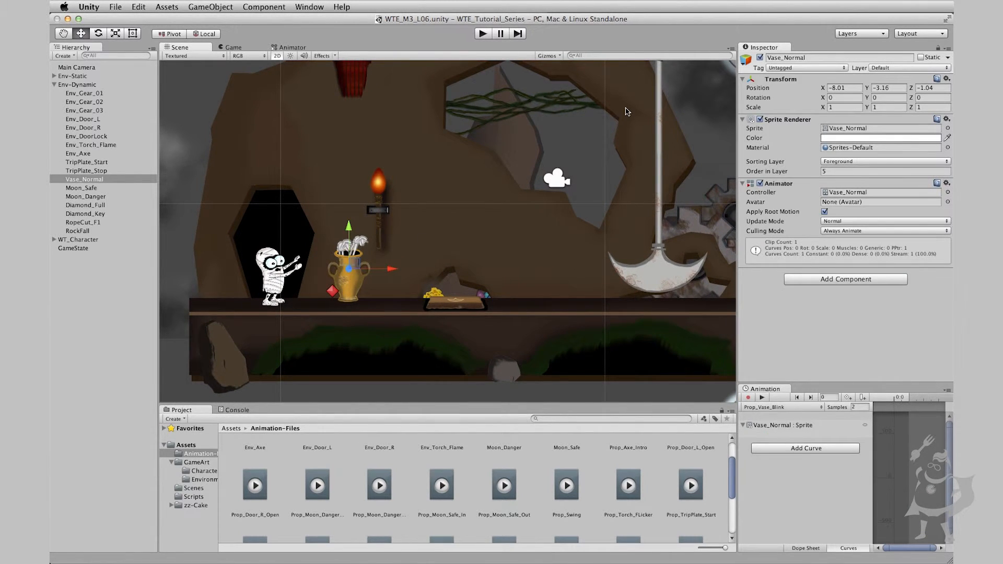
click(762, 398)
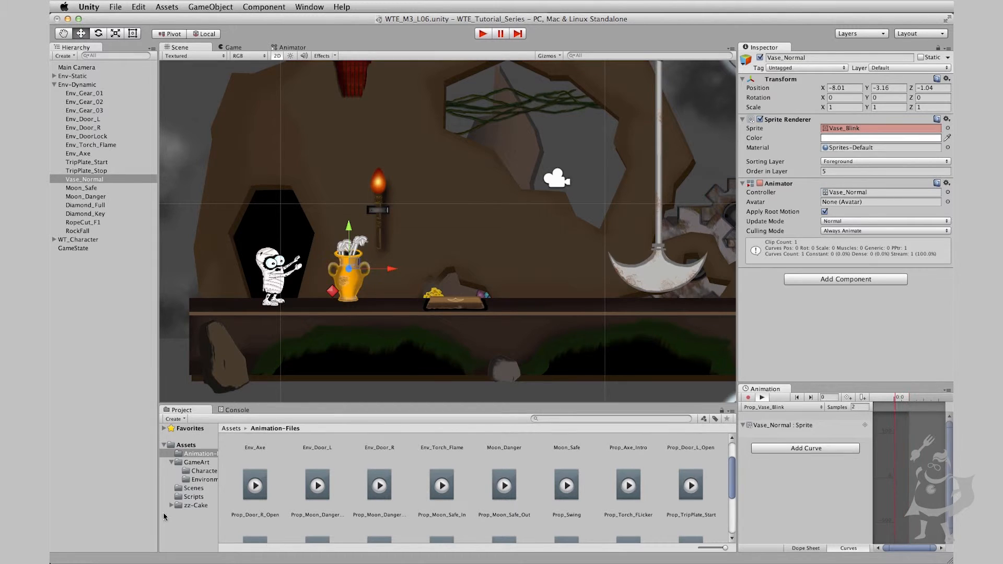
click(205, 480)
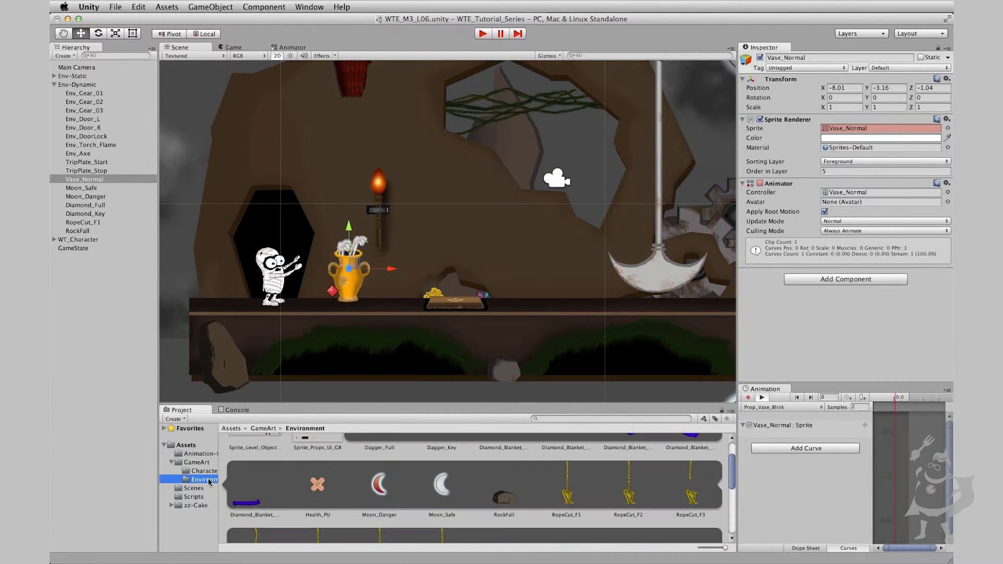
scroll(523, 519, down, 3)
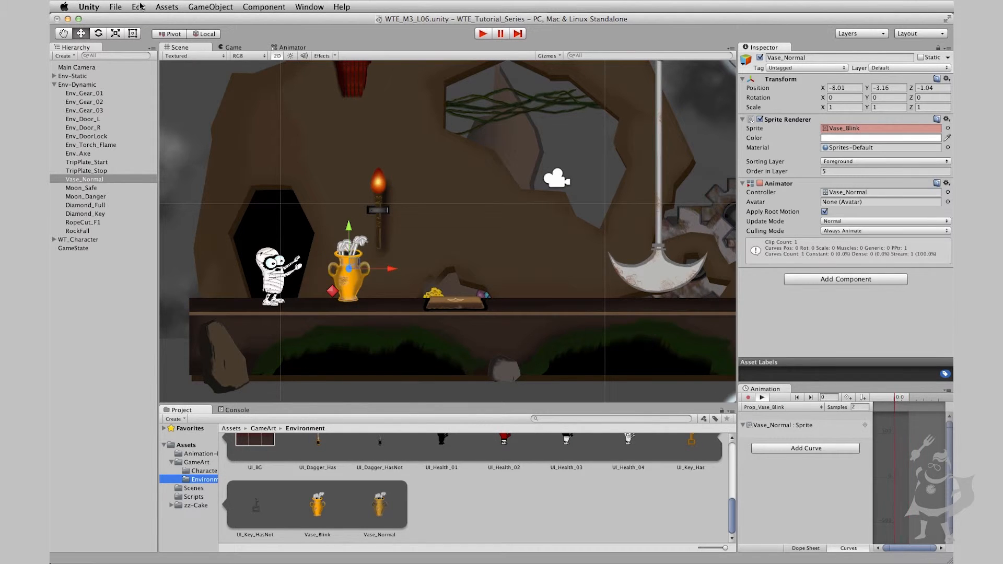
Rename the Danger parameter in the vase's animator controller as VaseIndicator and check both transitions between Idle and Prop_Vase_Blink
click(292, 47)
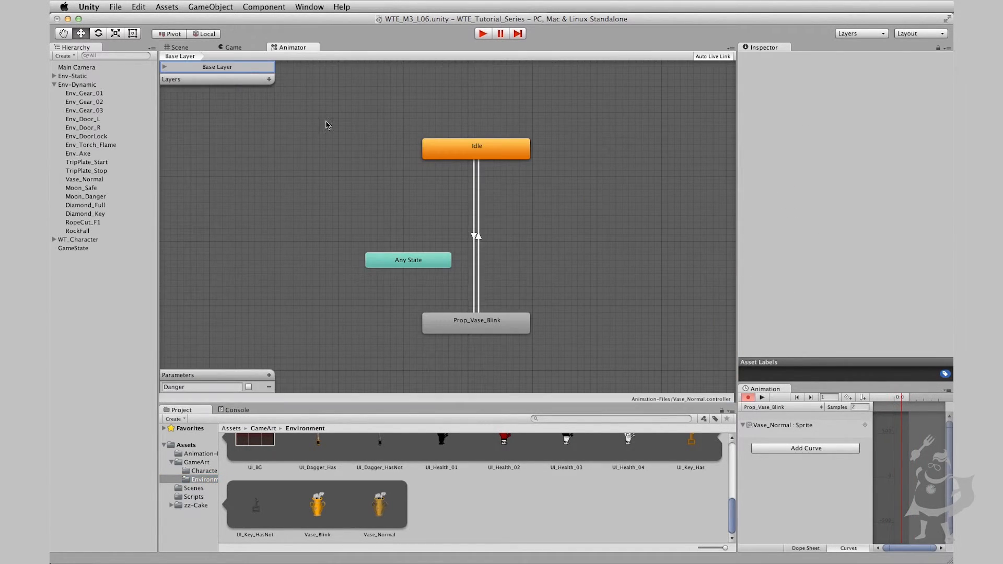
right_click(464, 125)
click(450, 117)
double_click(206, 386)
text(VaseIndicato)
click(474, 236)
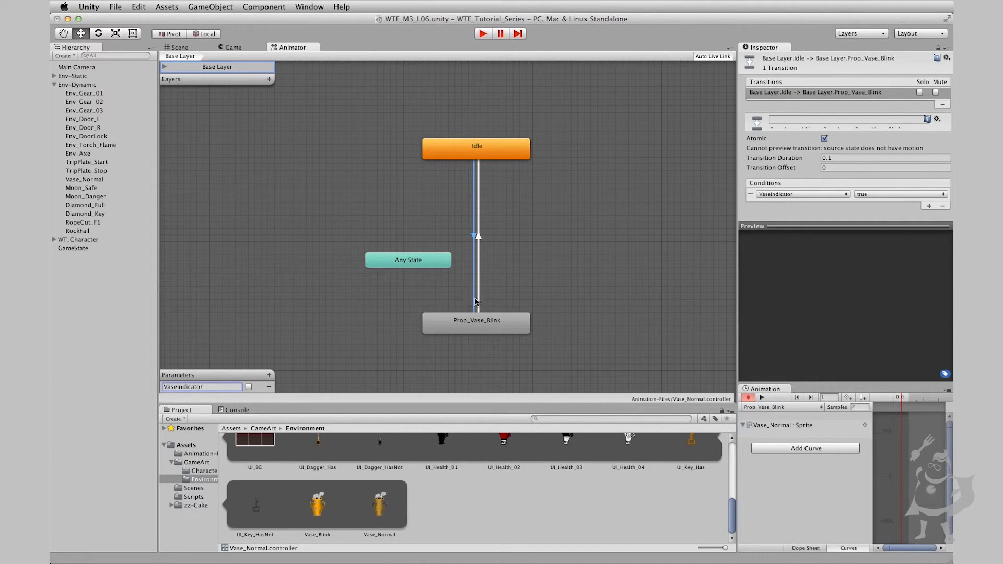
click(477, 324)
click(479, 240)
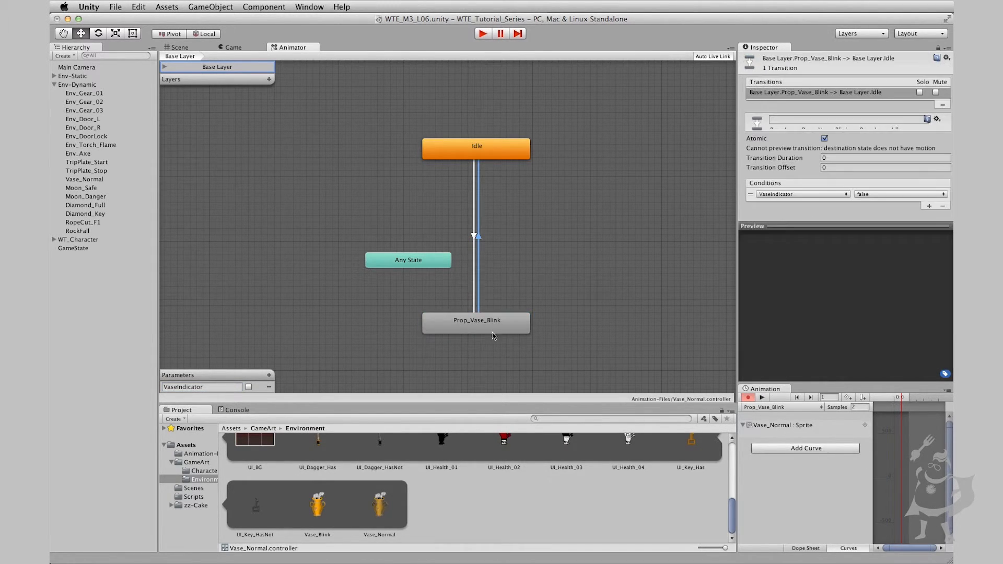
Select Env_Torch_Flame, view its animator controller's states, and preview the Prop_Torch_FLicker clip in the scene
click(176, 50)
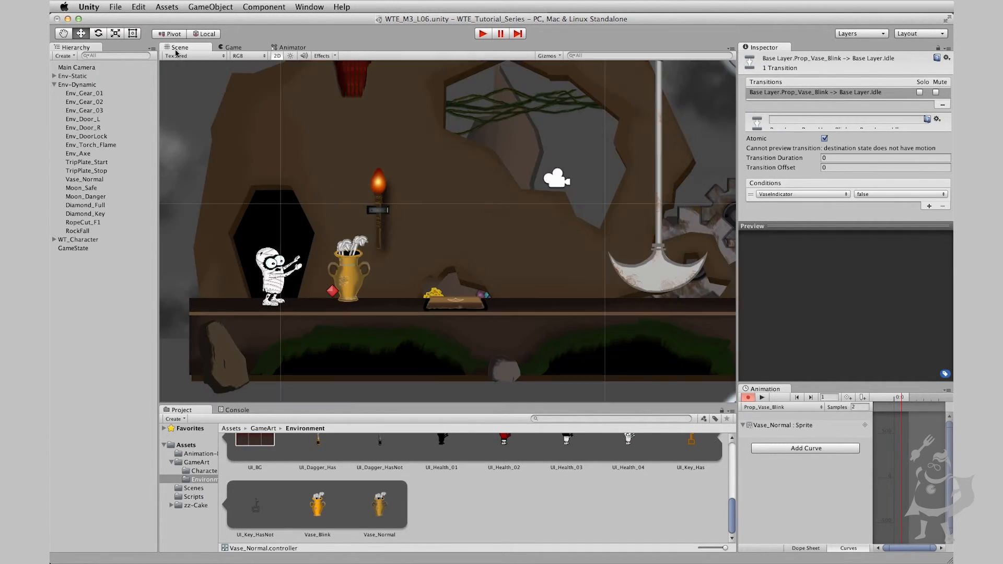
click(379, 189)
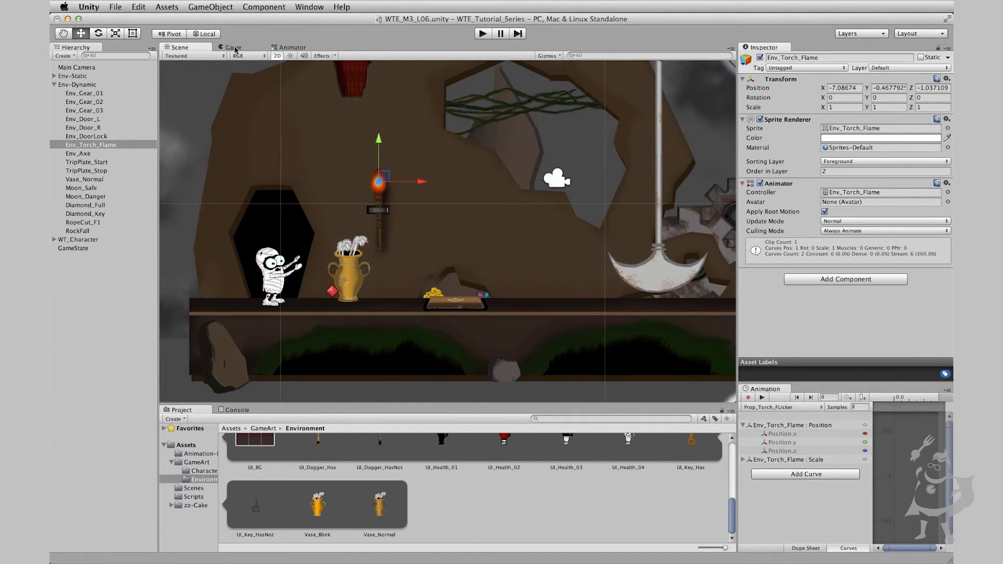
click(290, 47)
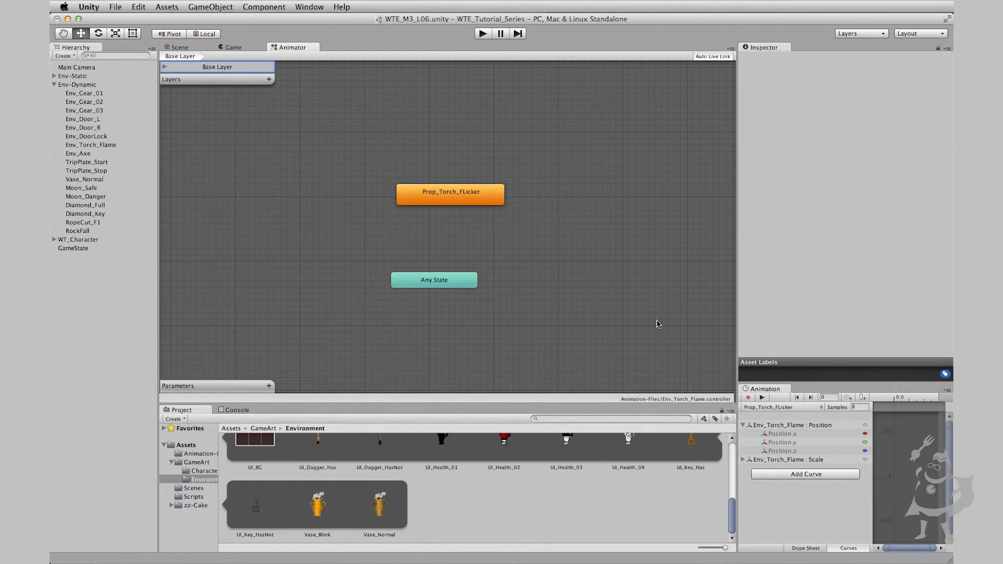
click(172, 48)
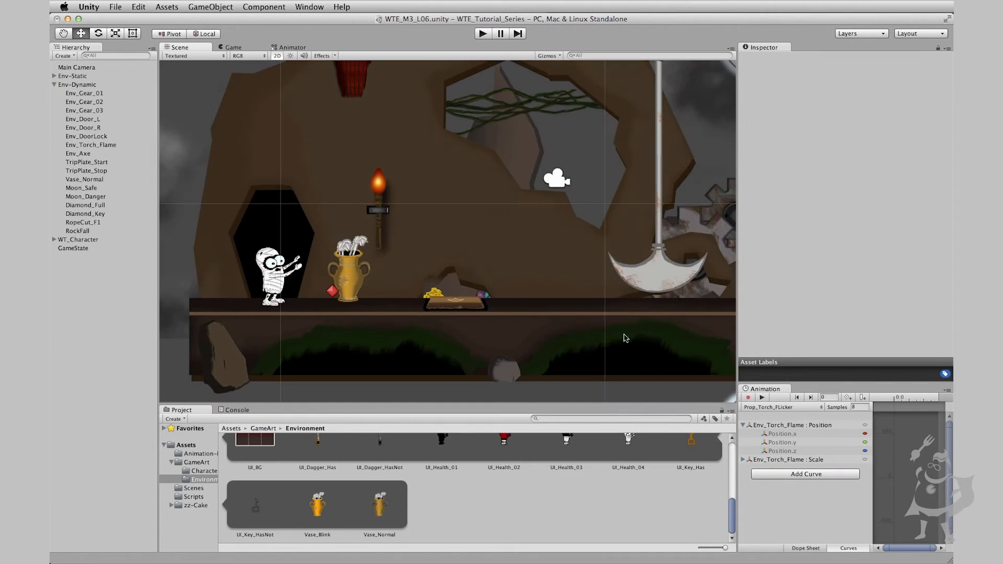
click(761, 398)
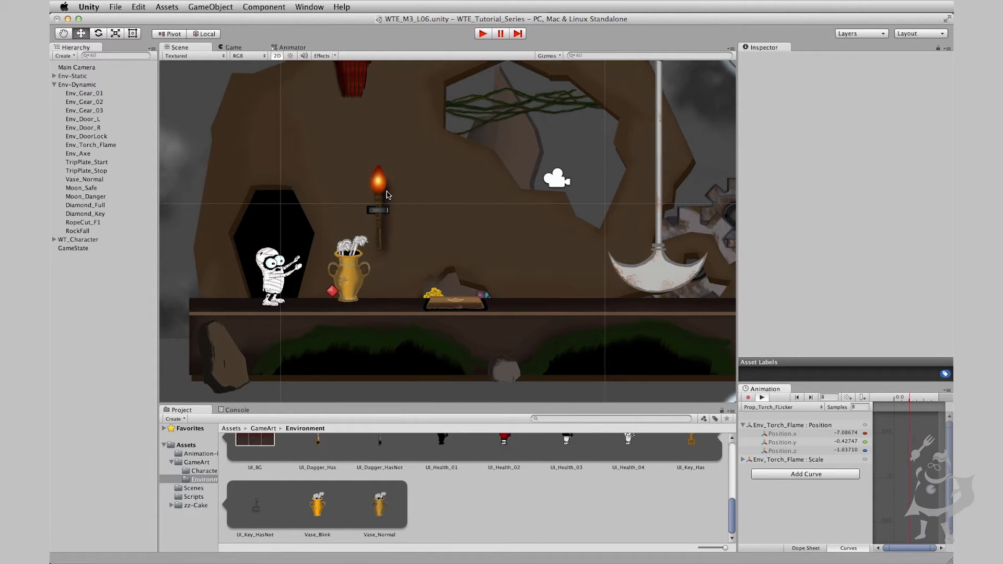
click(761, 398)
Select the TripPlate_Start plate near the vase and preview its Prop_TripPlate_Start clip
click(462, 304)
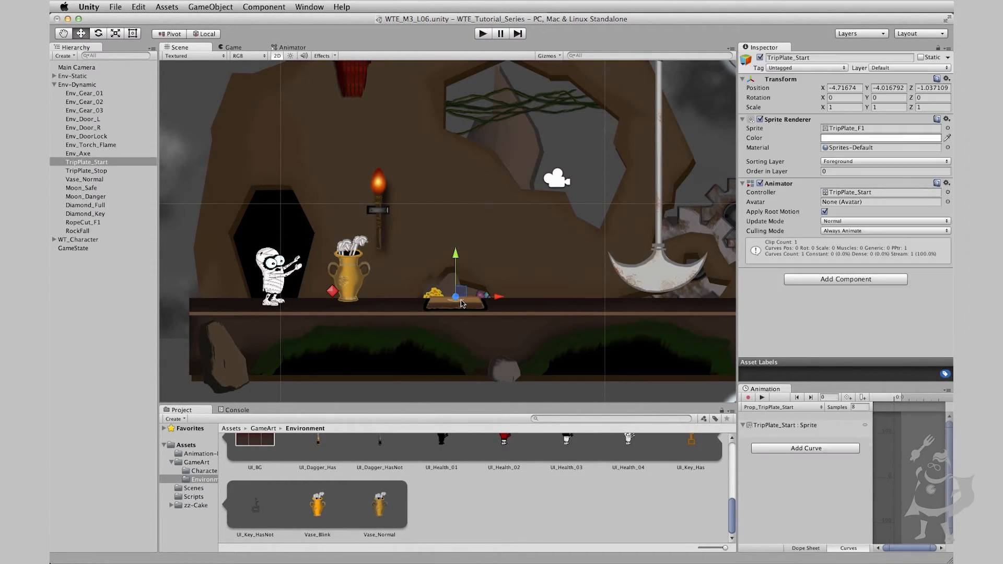
key(q)
drag(510, 221, 439, 246)
key(w)
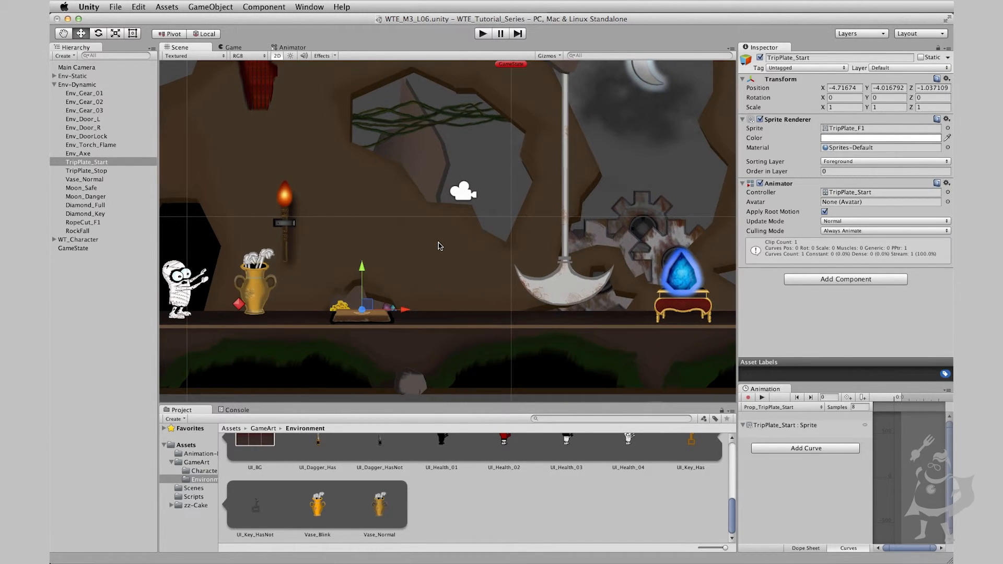
click(763, 398)
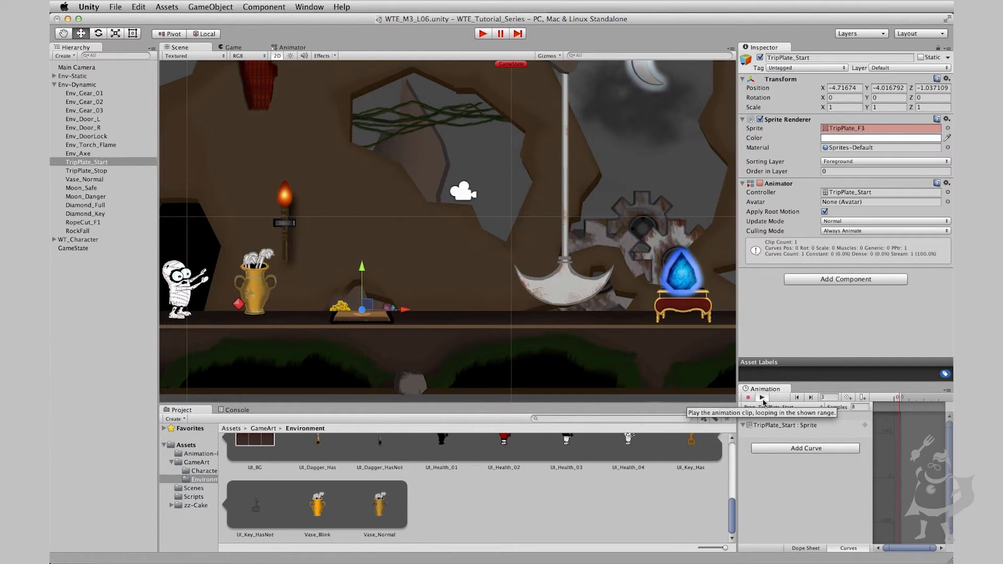
click(762, 400)
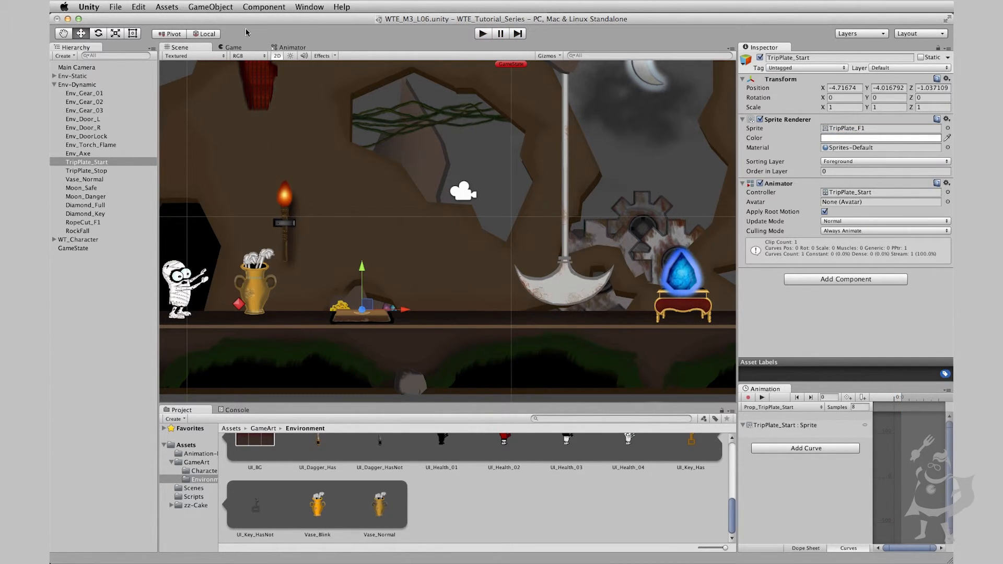
Set Idle as the default state in the TripPlate_Start animator controller
click(291, 47)
drag(492, 298, 486, 304)
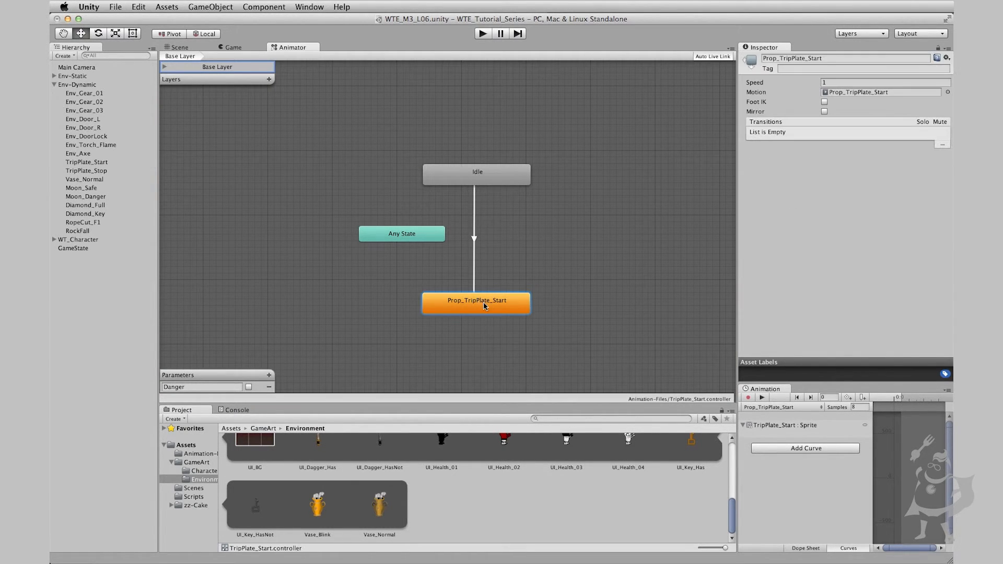
right_click(498, 173)
click(519, 179)
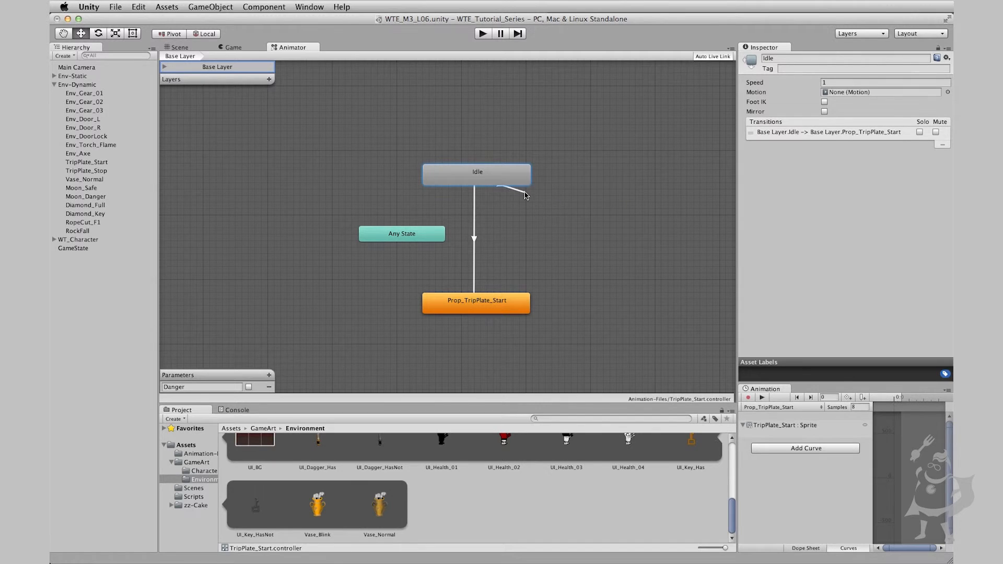
right_click(498, 174)
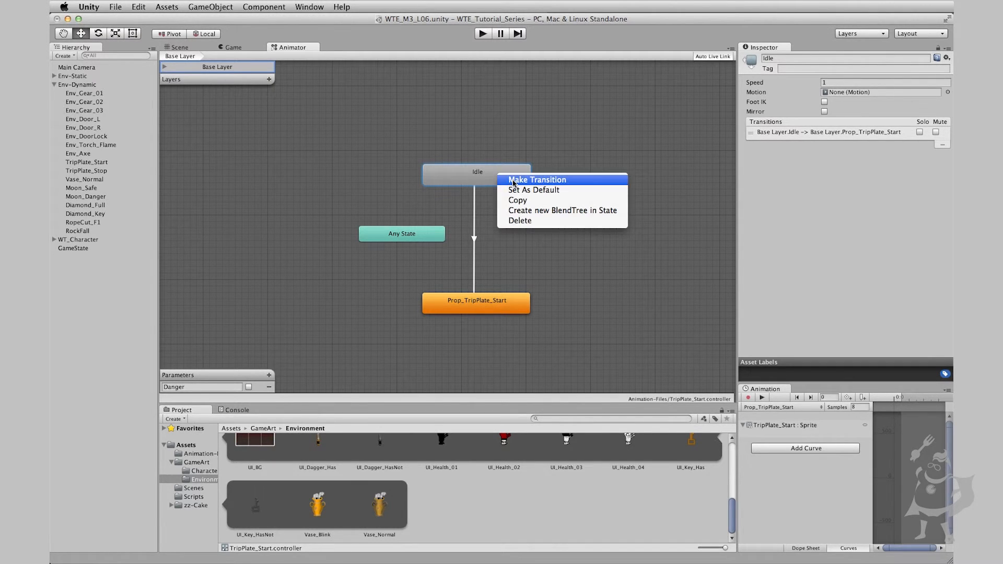
click(533, 190)
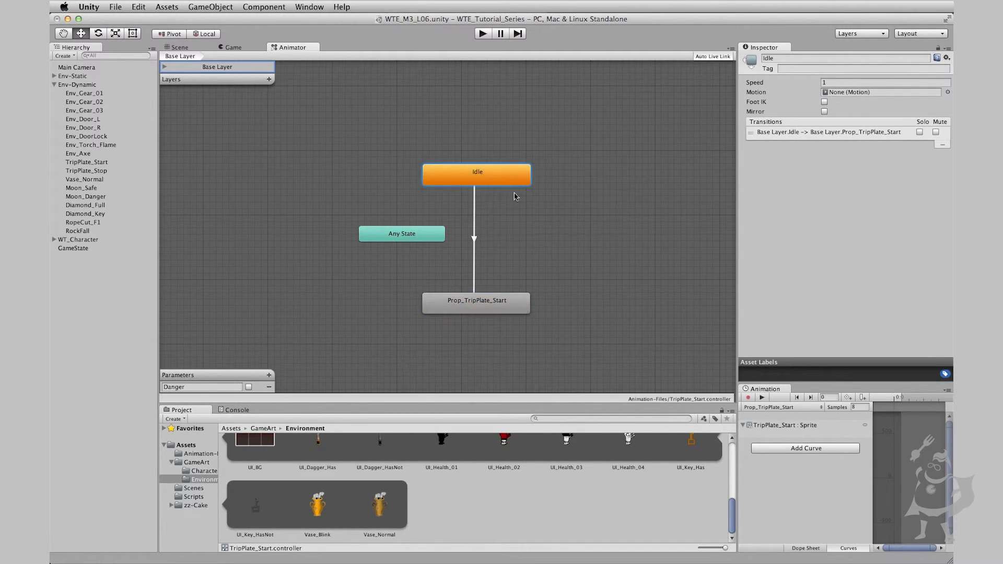
Rename the trip plate controller's Danger parameter as StartDanger and open the Prop_TripPlate_Start clip's loop settings
click(475, 214)
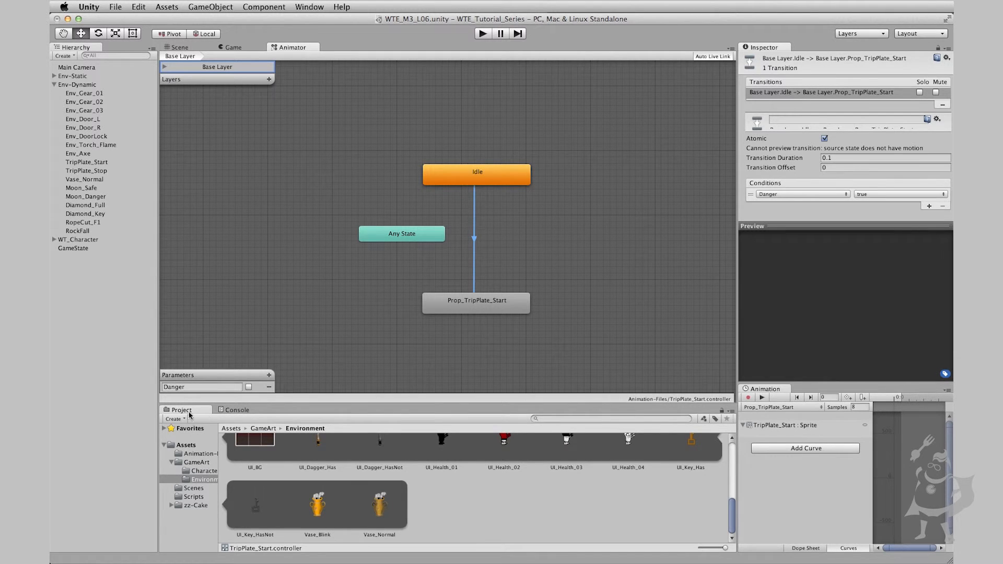
double_click(188, 388)
text(Start)
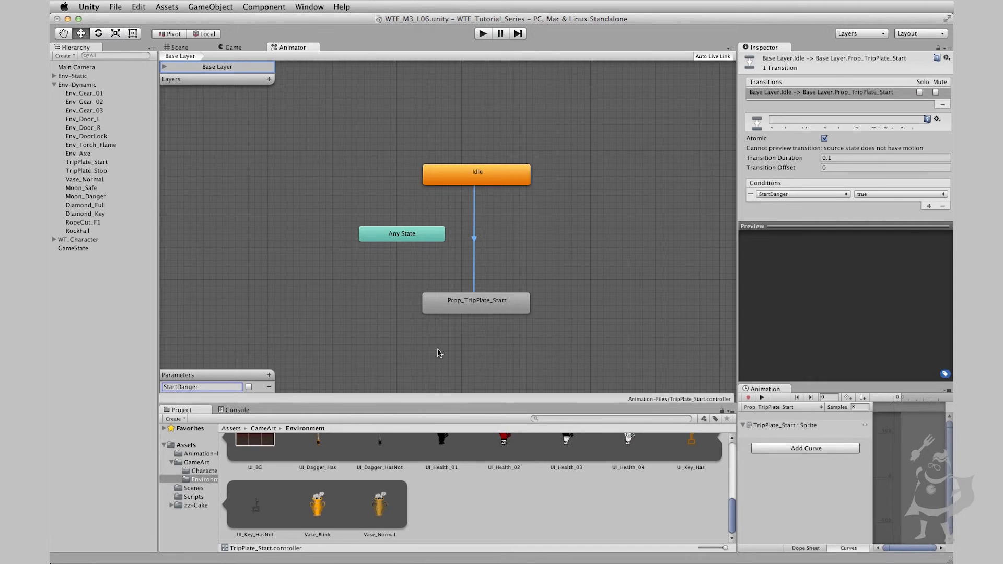
double_click(484, 311)
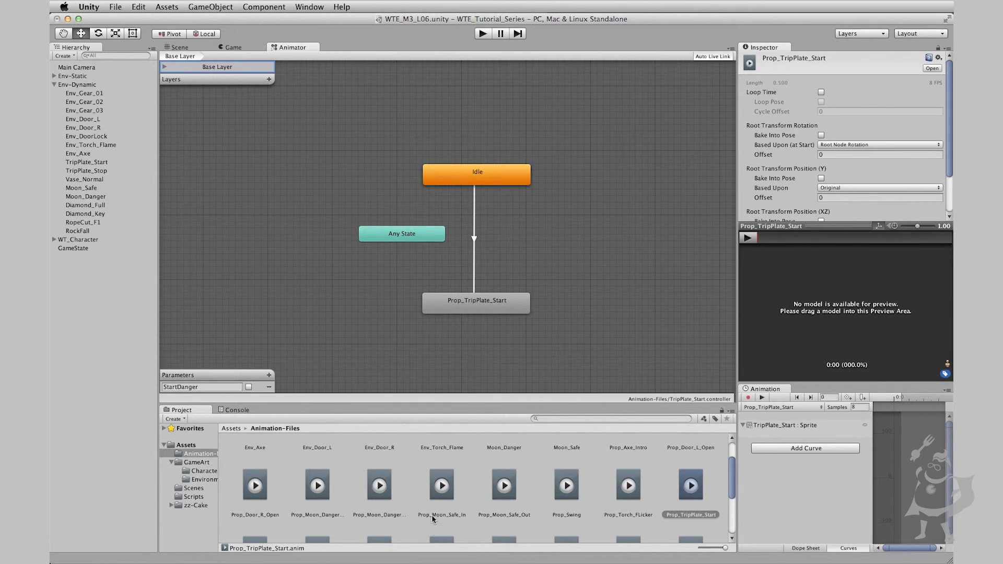
Select Env_Door_R on the red door, move its Idle state above Prop_Door_R_Open, and open that clip's loop settings
click(178, 51)
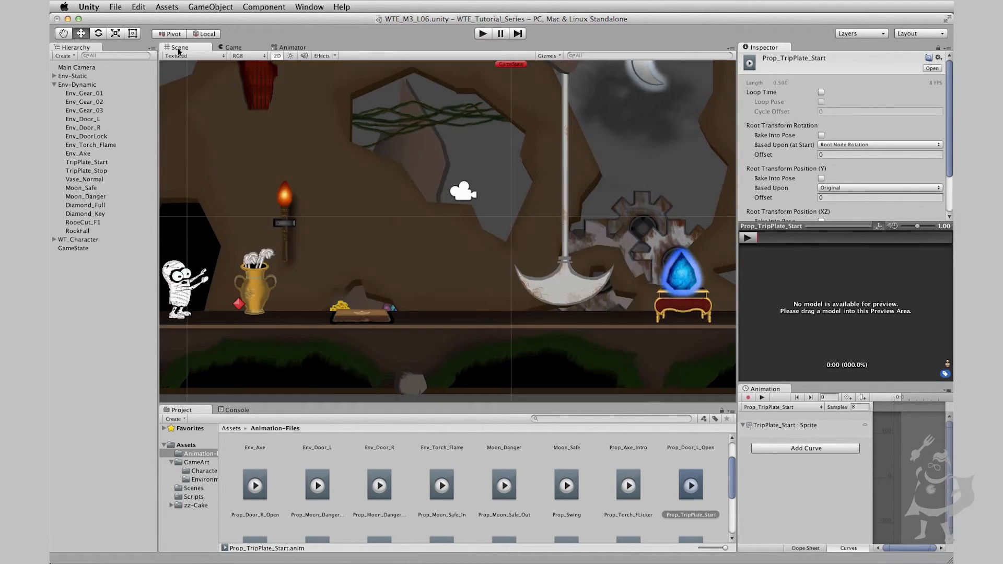
key(q)
drag(494, 256, 342, 283)
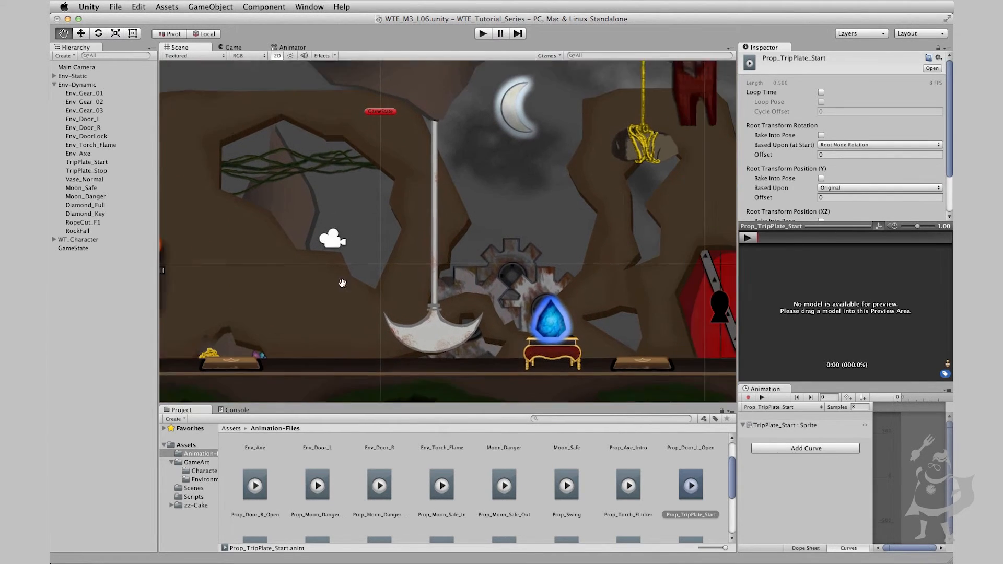
drag(520, 308, 370, 266)
drag(516, 216, 440, 179)
key(w)
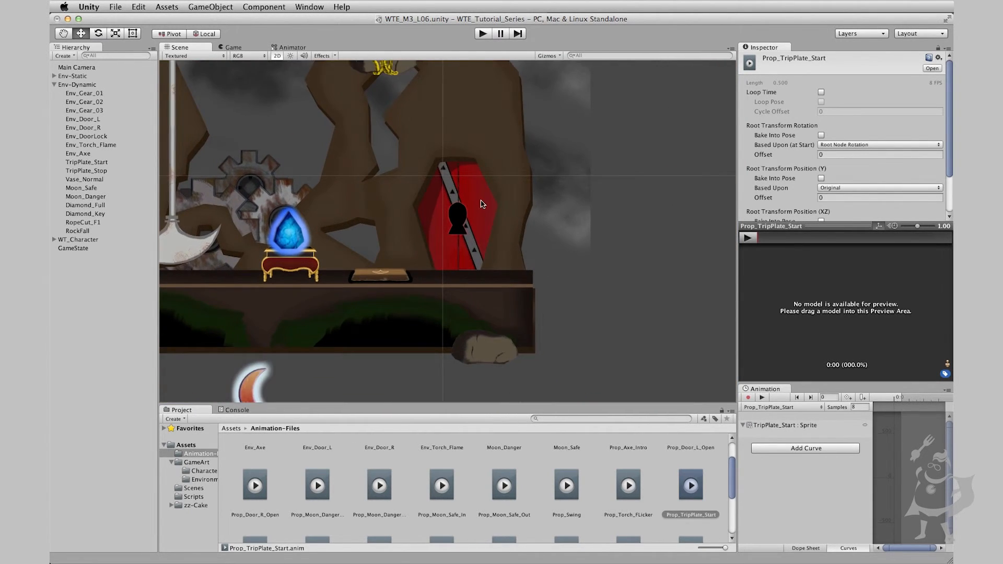
scroll(481, 223, up, 3)
click(484, 216)
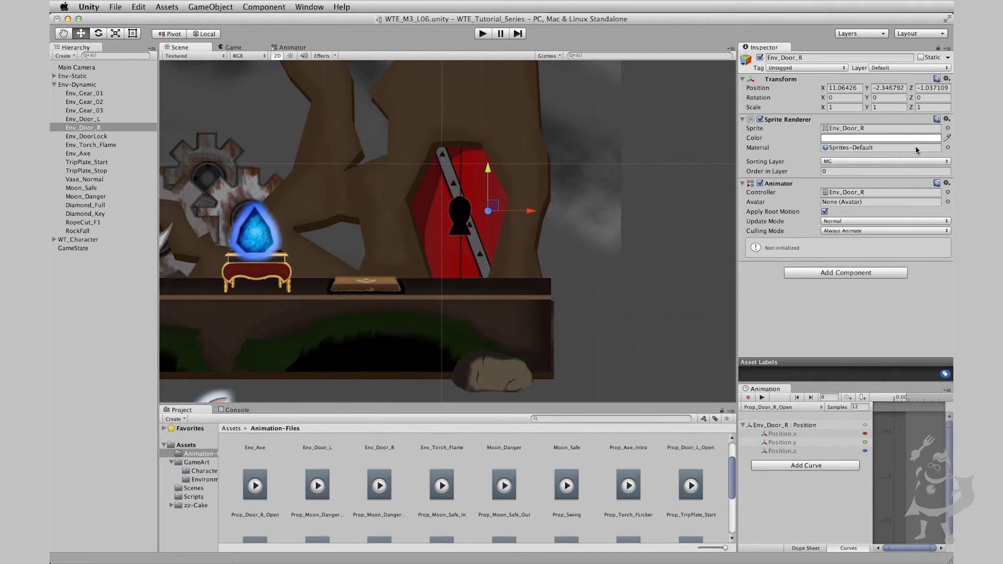
click(291, 47)
drag(457, 204, 457, 142)
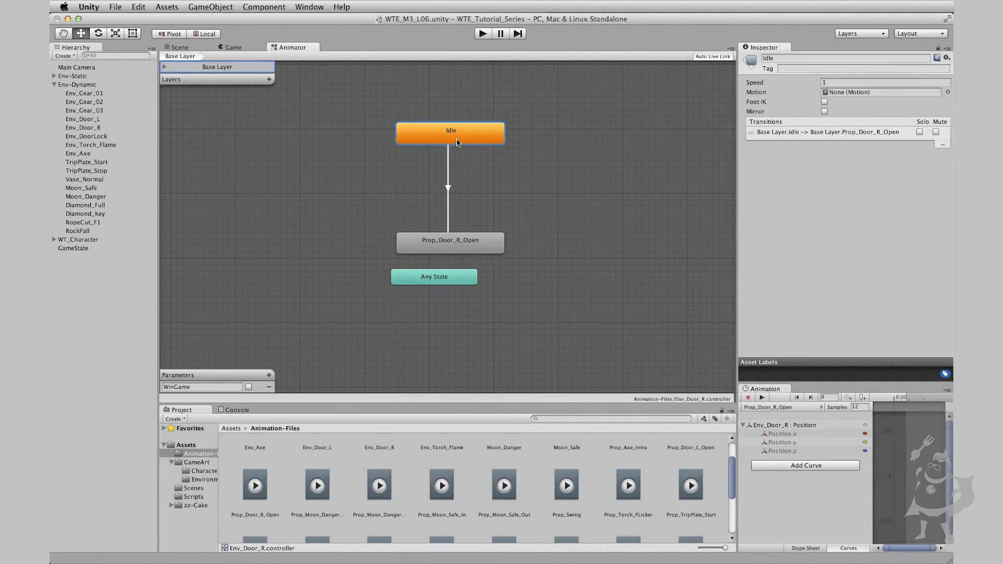
double_click(467, 245)
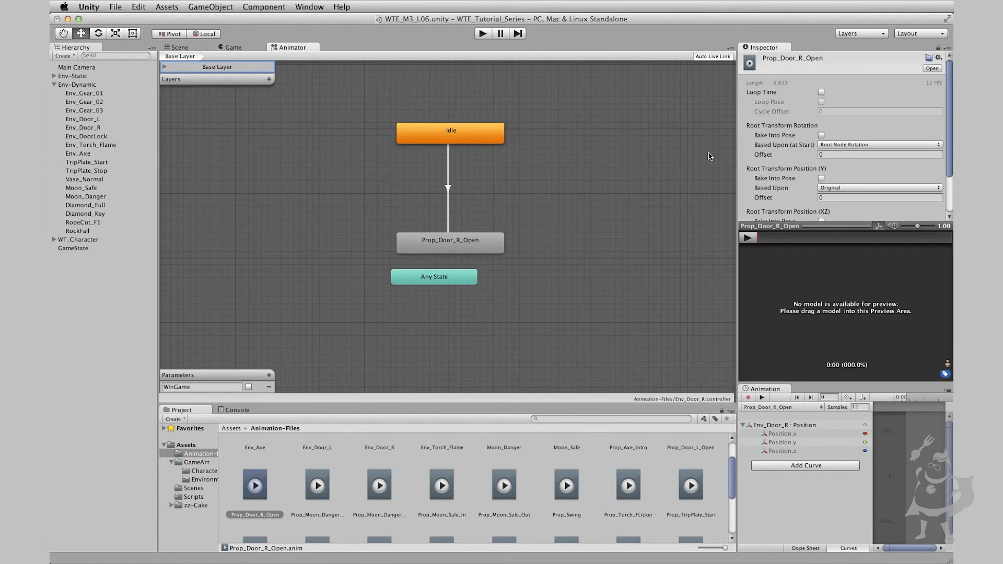
Preview the opening clips of both door halves, Prop_Door_L_Open on Env_Door_L and Prop_Door_R_Open on Env_Door_R
click(179, 48)
click(432, 221)
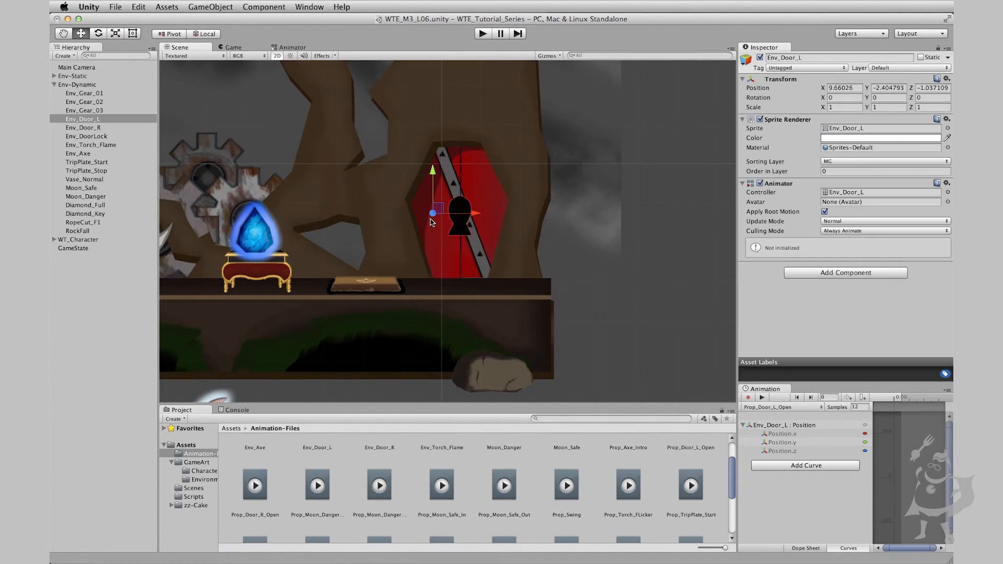
click(763, 399)
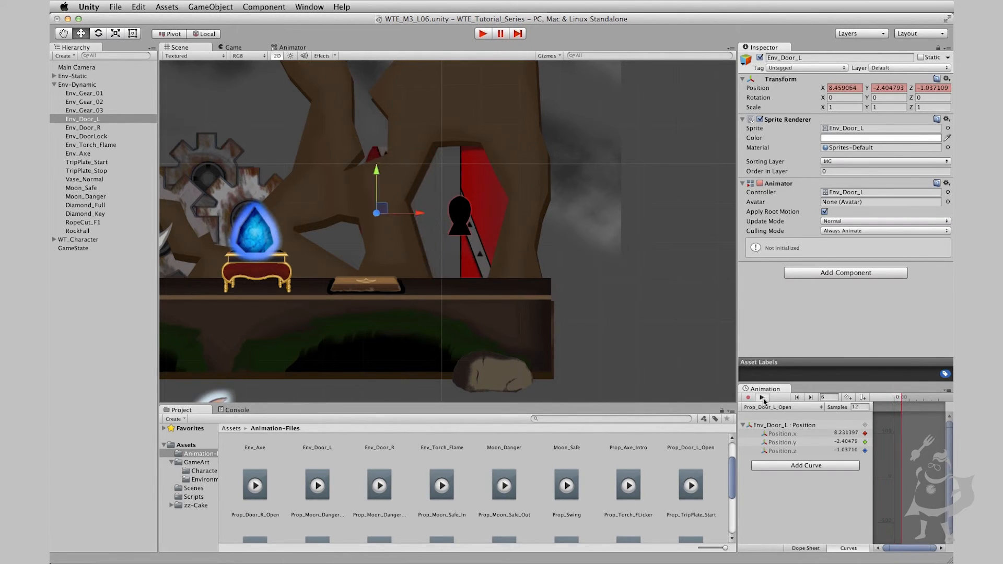
click(751, 397)
click(495, 201)
click(496, 204)
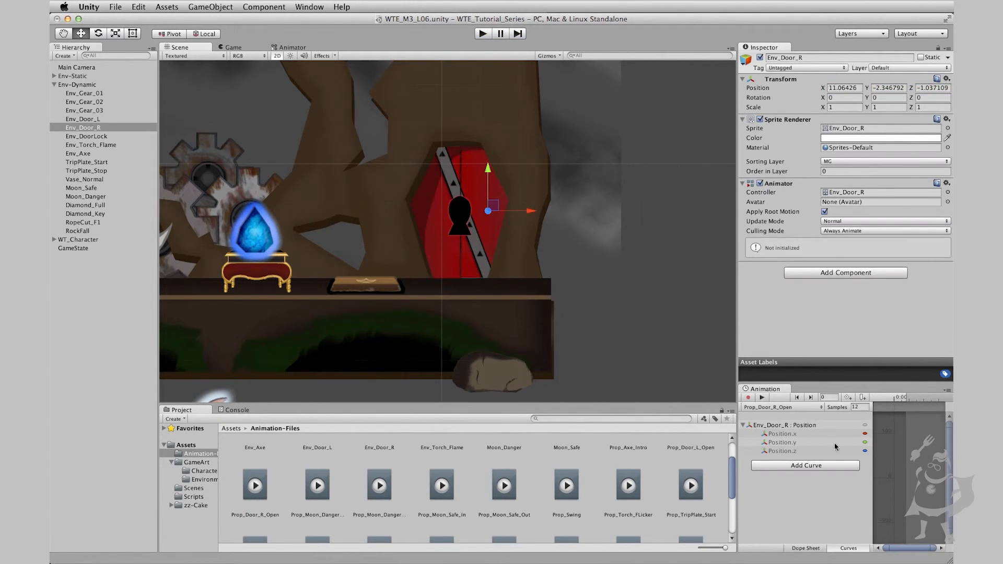
click(763, 398)
click(763, 398)
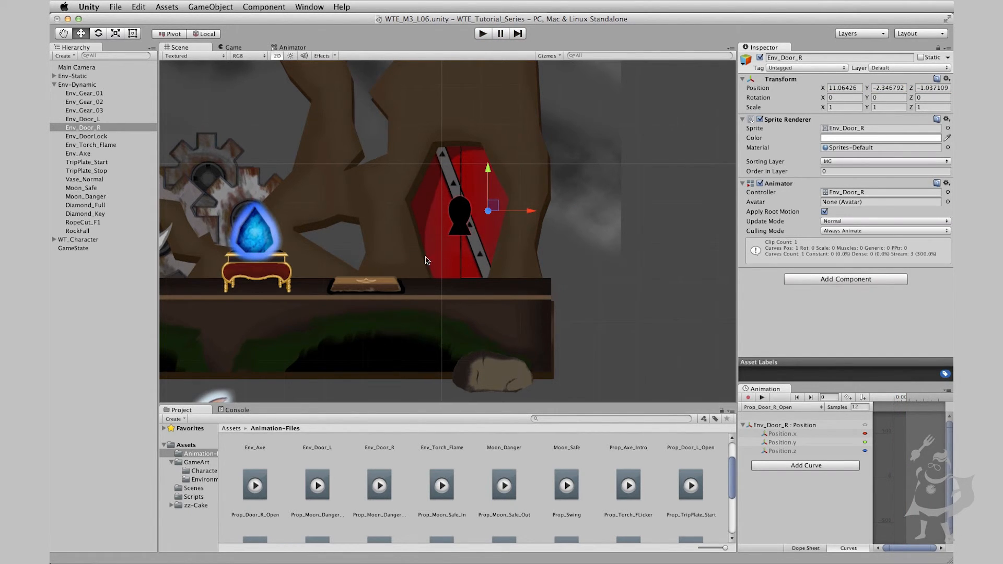
Select the red Moon_Danger below the scene and show its Prop_Moon_Danger_In clip for animation
key(q)
drag(371, 226, 481, 247)
drag(308, 225, 682, 305)
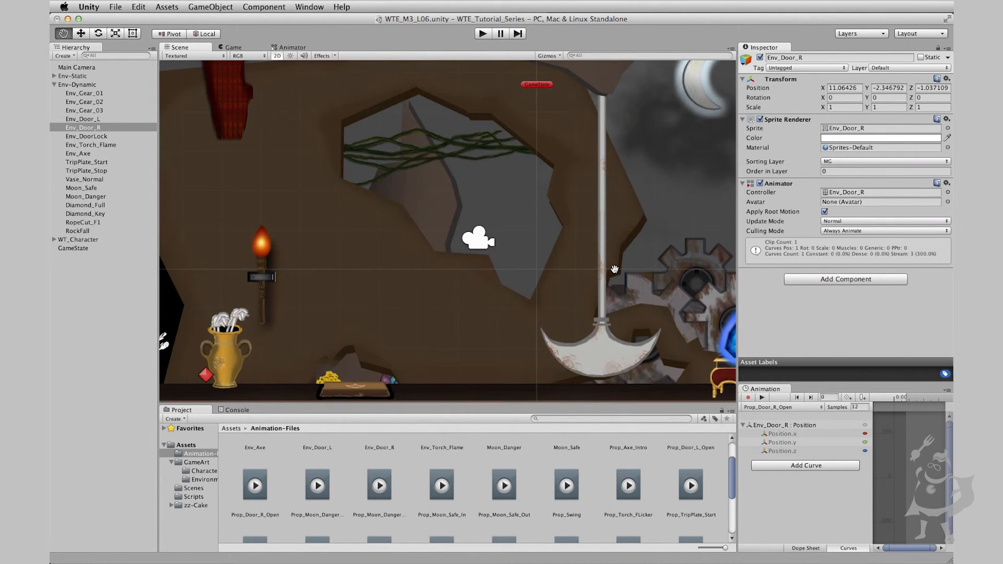
drag(614, 269, 363, 229)
drag(529, 275, 481, 254)
scroll(473, 244, down, 6)
scroll(472, 255, up, 2)
key(w)
click(447, 144)
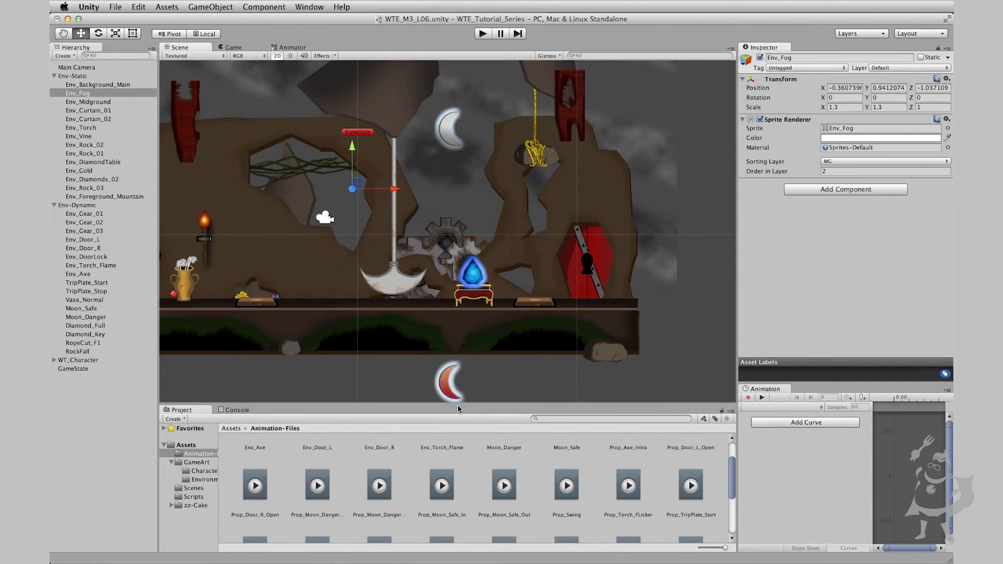
click(448, 395)
click(793, 409)
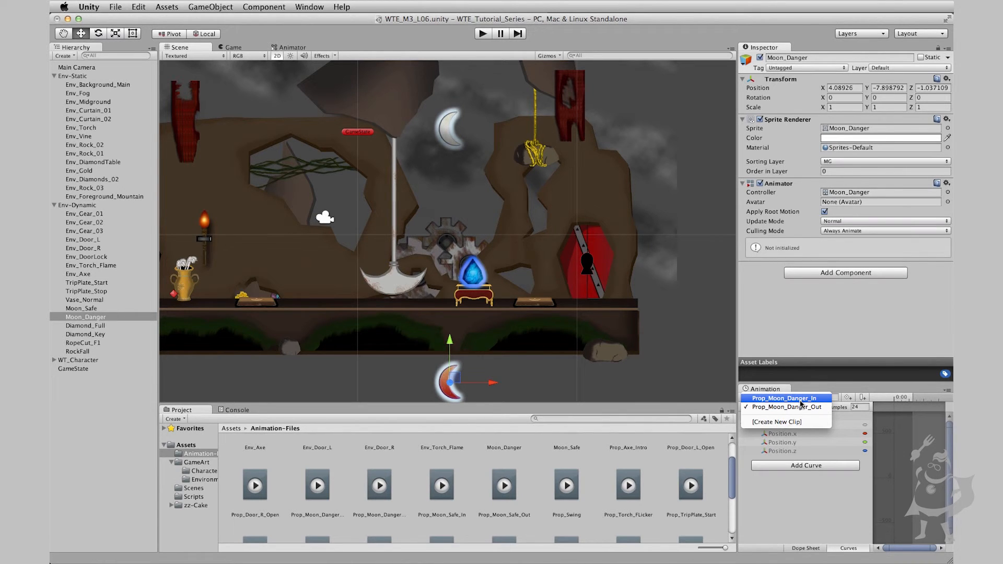
click(801, 400)
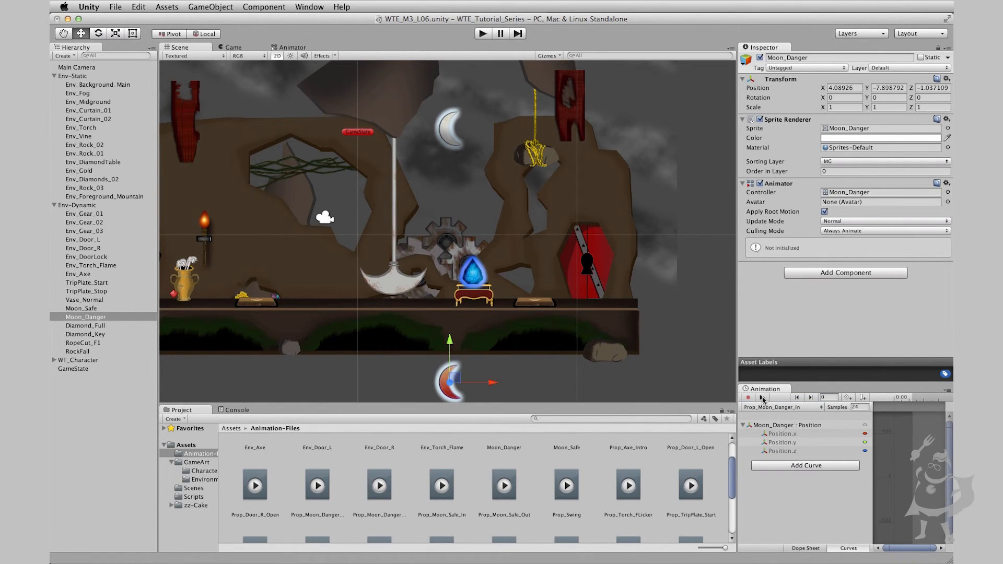
Move the Idle state higher in the Moon_Danger controller and check its transition to Prop_Moon_Danger_In and that state's settings
click(286, 48)
drag(473, 166, 519, 108)
click(518, 183)
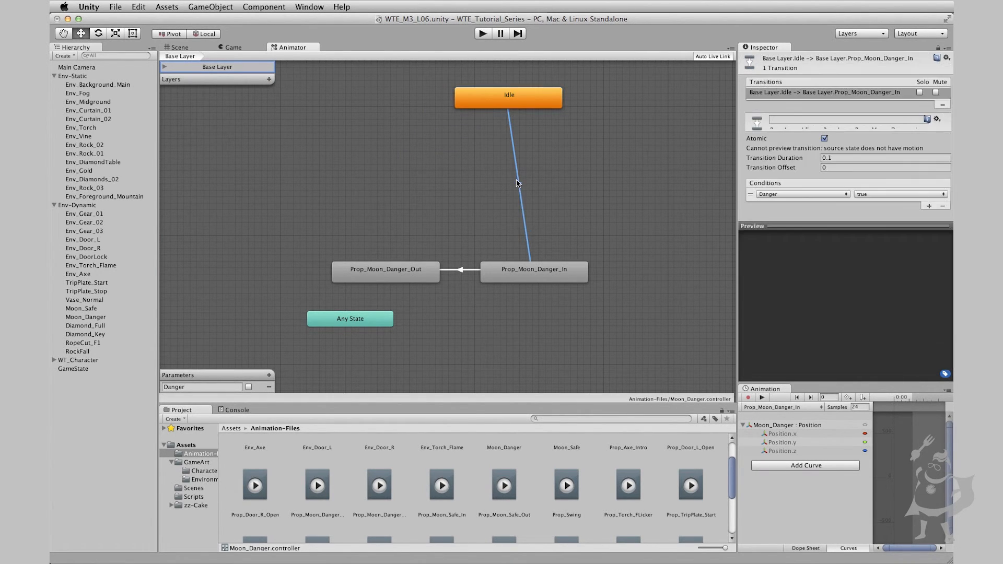
click(553, 268)
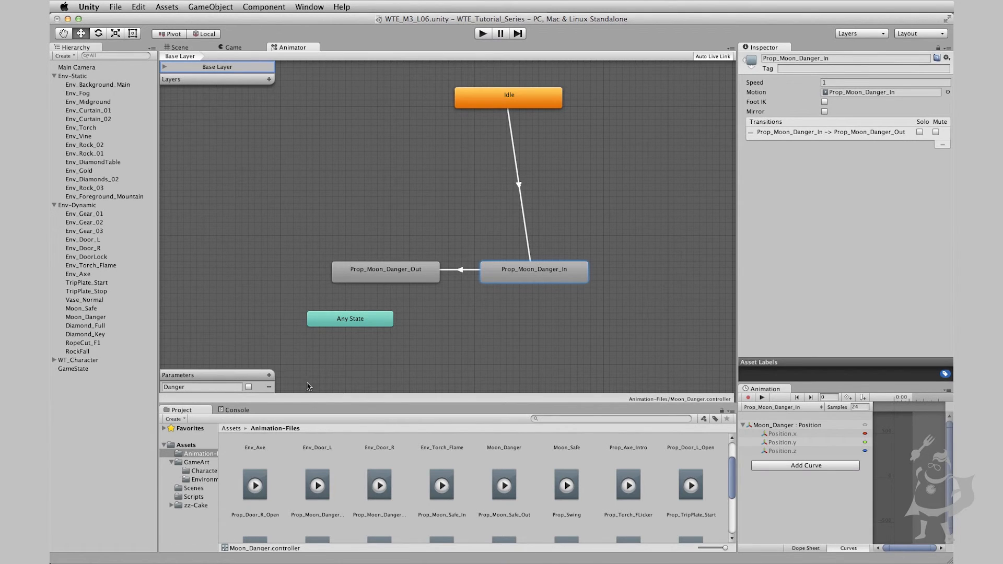
Move the Prop_Moon_Danger_Out state farther from Prop_Moon_Danger_In in the controller, and preview the Prop_Moon_Danger_In clip in the scene
drag(420, 278, 342, 264)
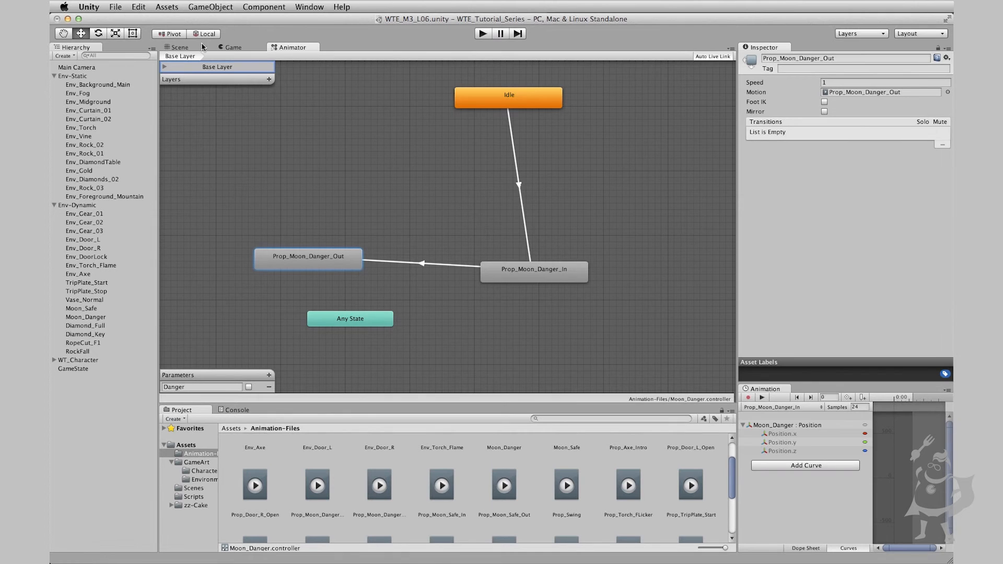
click(181, 48)
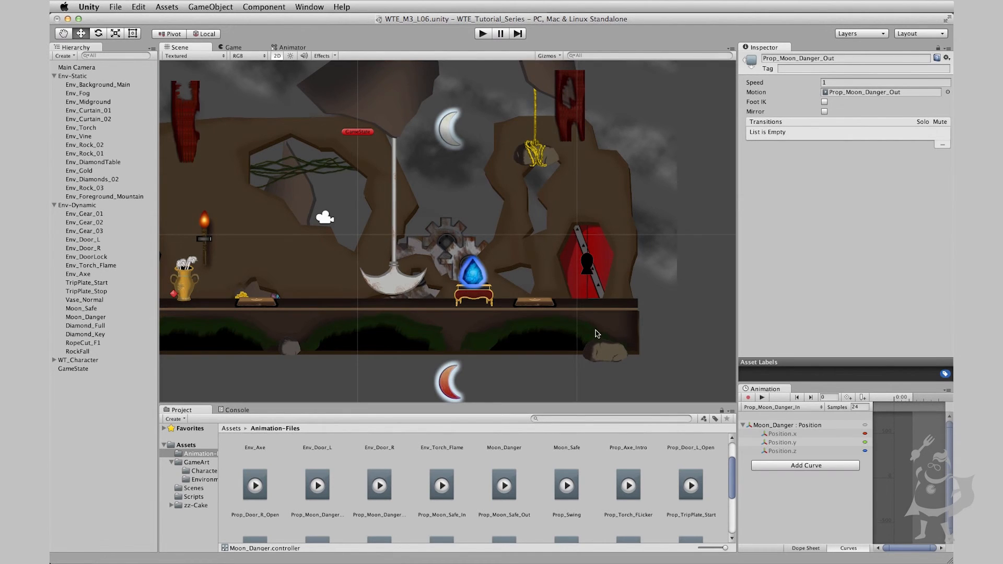
click(761, 398)
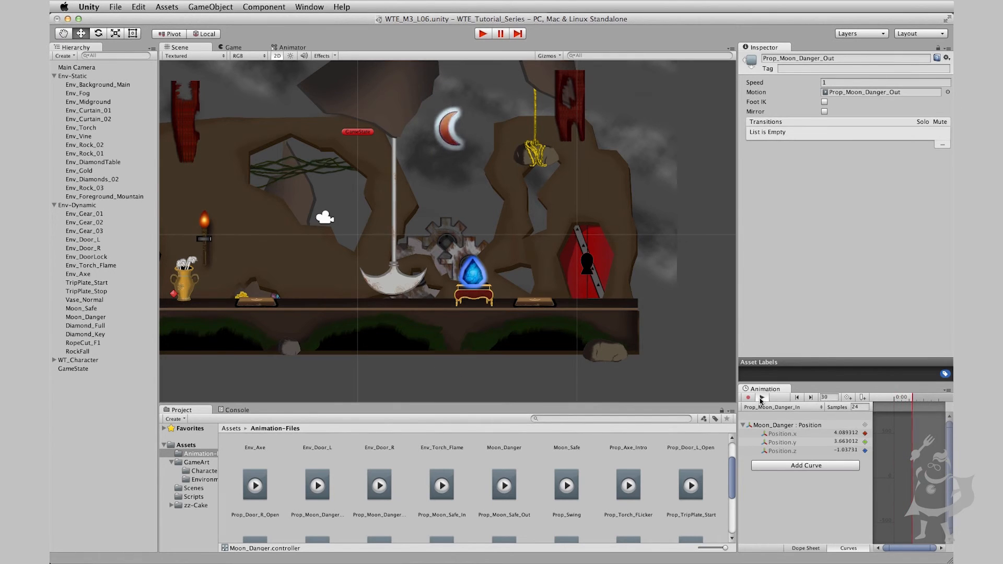
click(762, 398)
Switch Moon_Danger to its Prop_Moon_Danger_Out clip and preview the exit motion in the scene
click(772, 407)
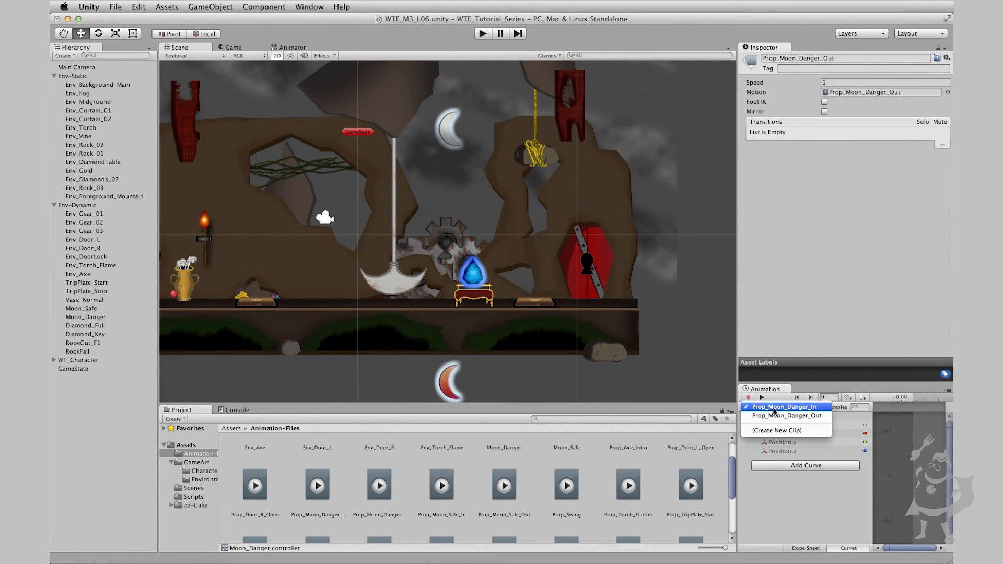
click(779, 416)
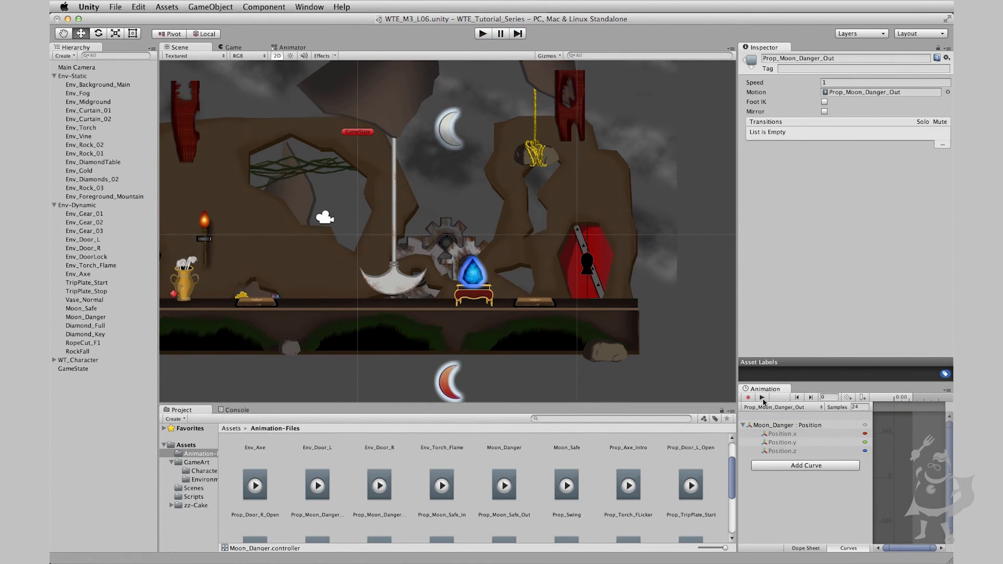
click(888, 398)
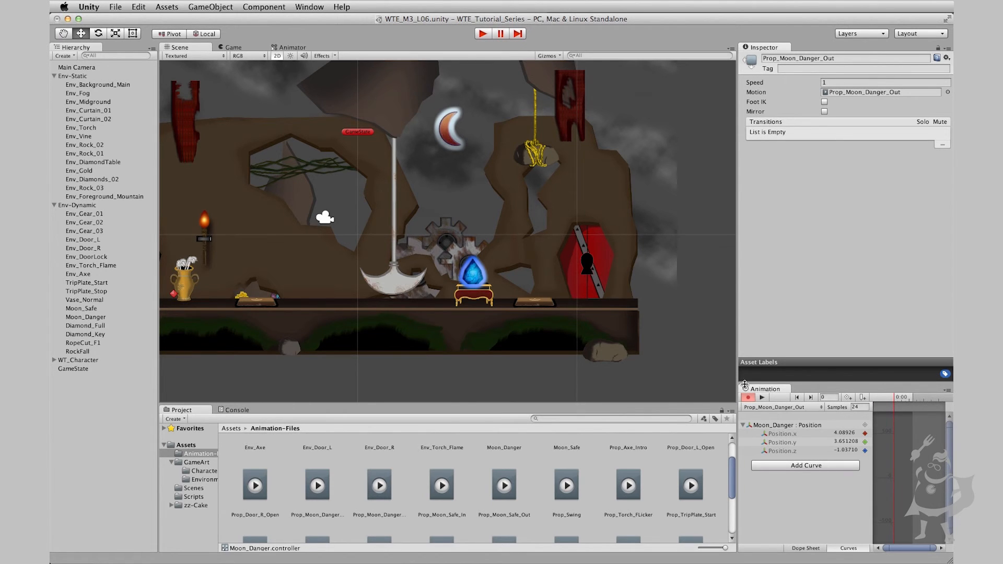
click(762, 398)
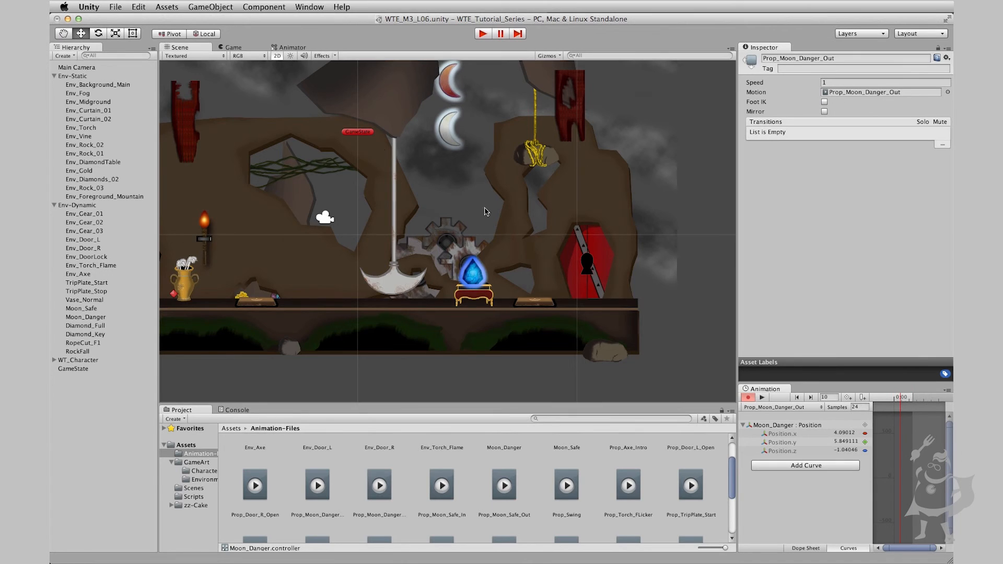
Select the white Moon_Safe and preview its Prop_Moon_Safe_In clip in the scene
click(453, 145)
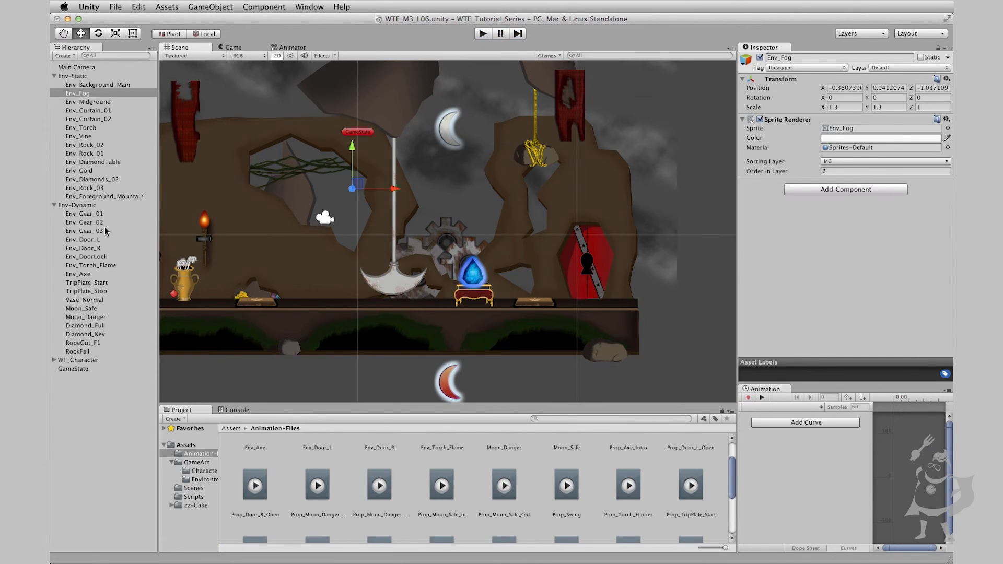
click(85, 310)
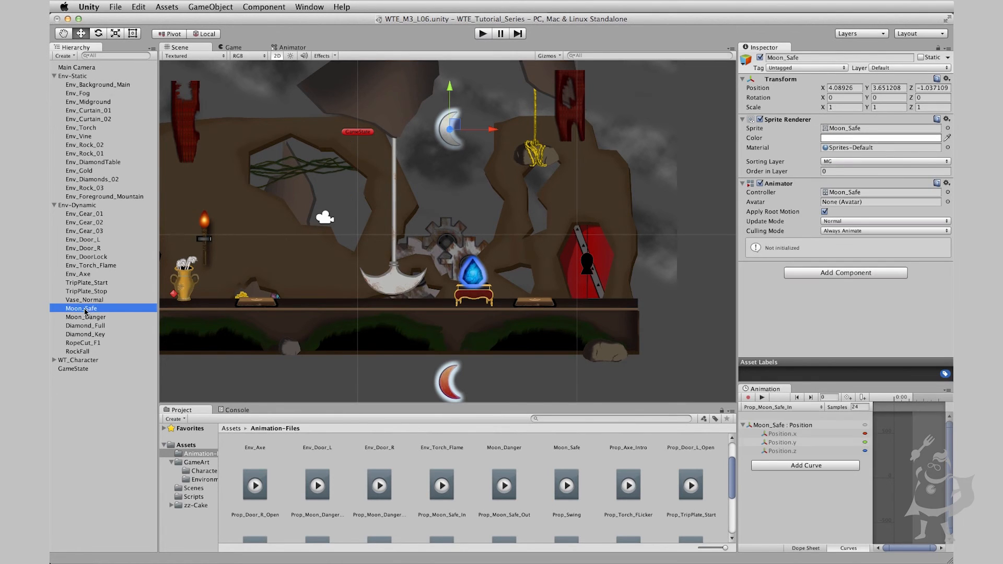
click(759, 397)
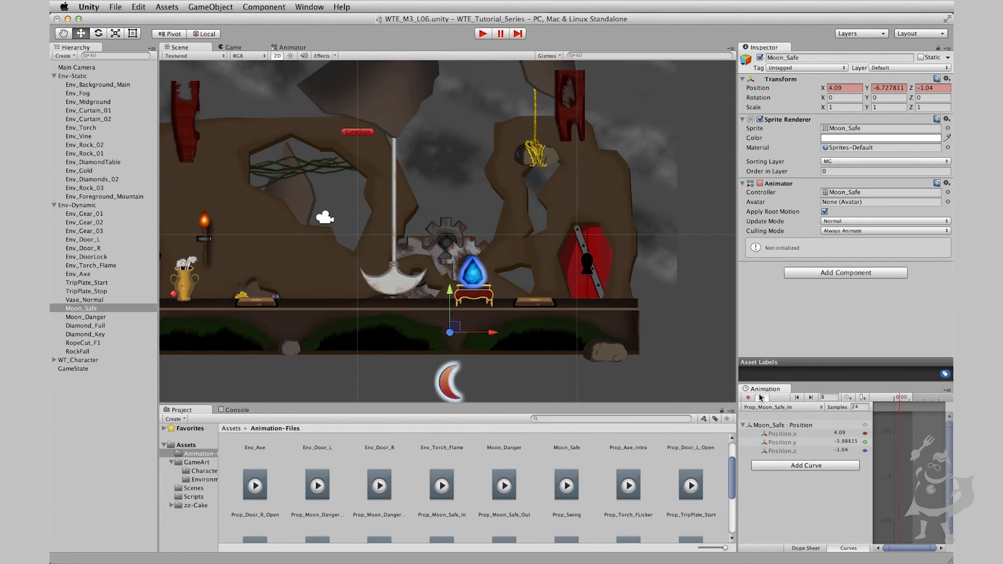
click(759, 397)
Preview the Prop_Moon_Safe_Out clip on Moon_Safe, and open the loop settings of the Prop_Moon_Safe_In clip
click(781, 407)
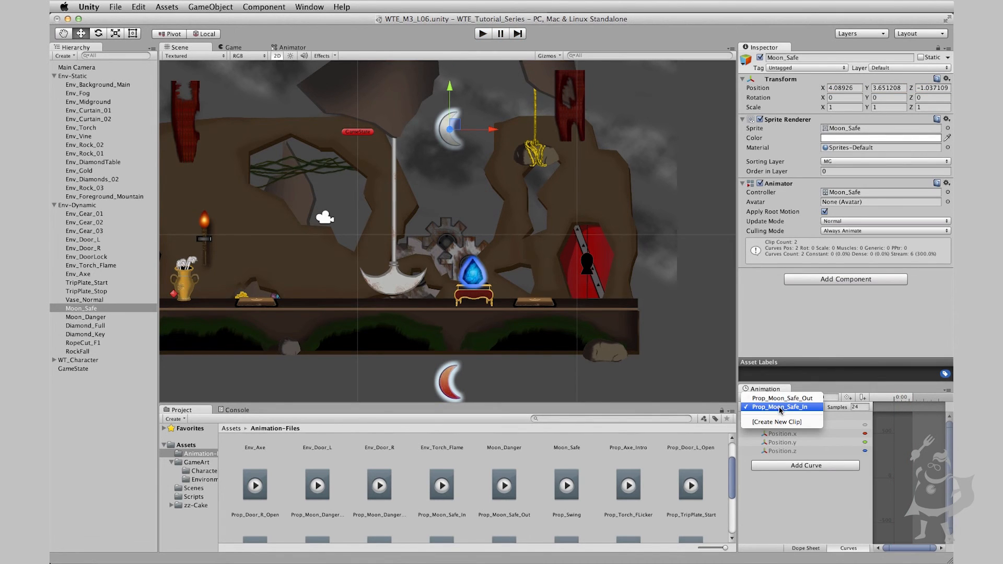
click(780, 398)
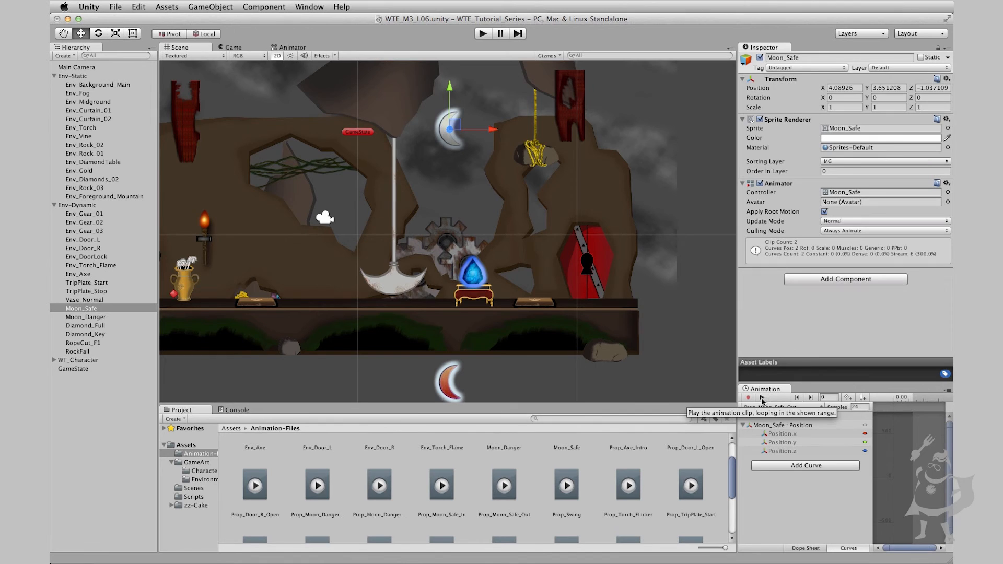
click(762, 398)
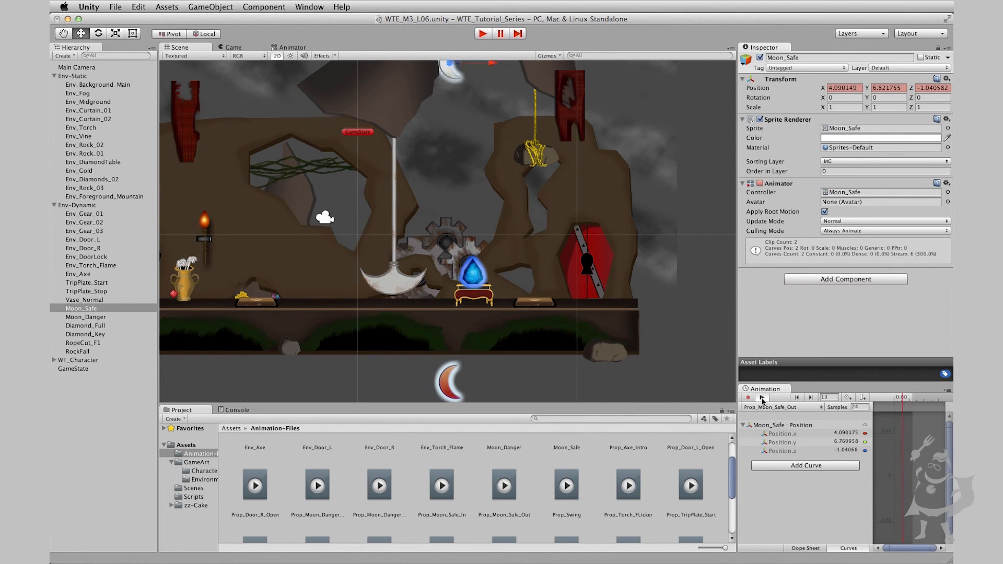
click(762, 398)
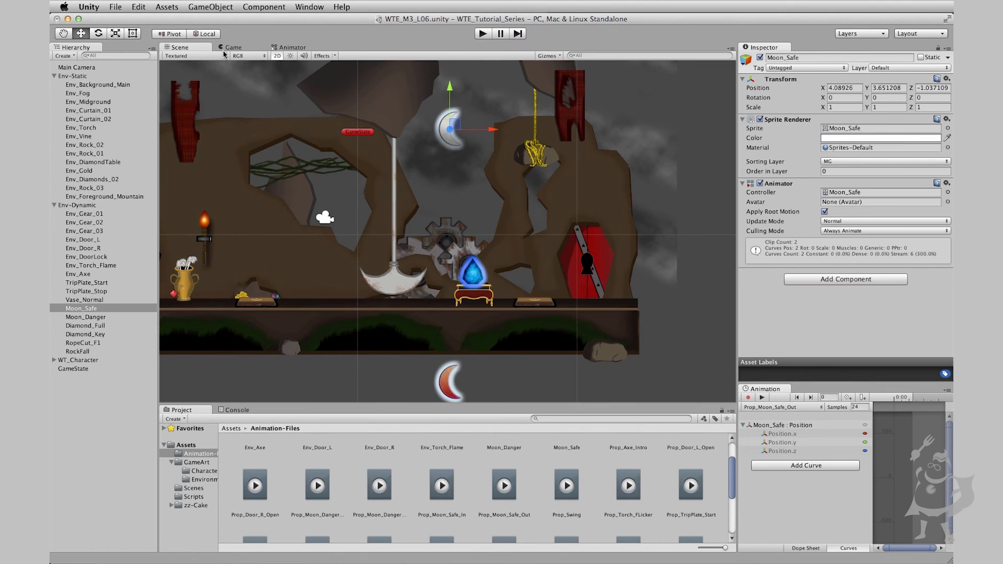
click(442, 484)
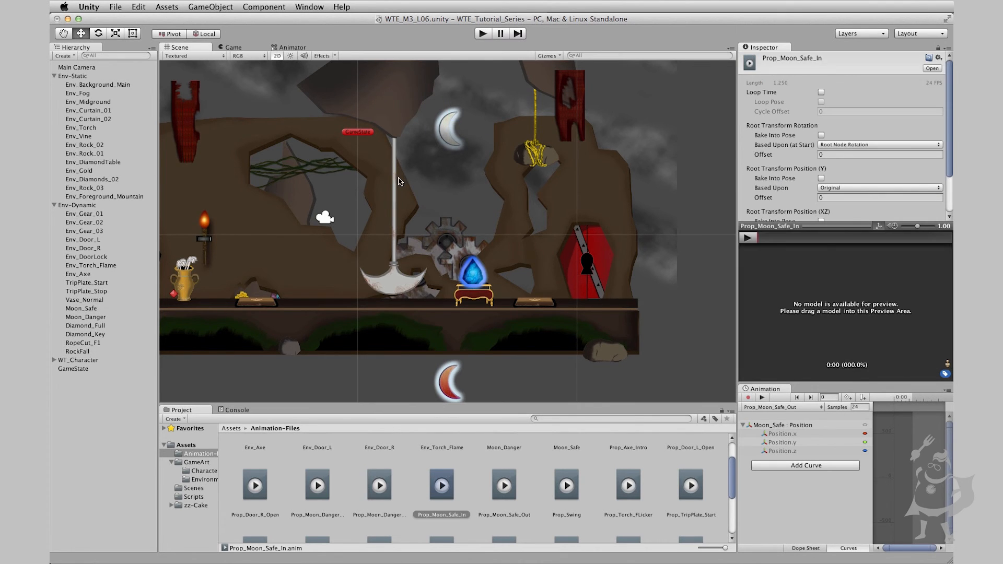
middle_drag(361, 201, 444, 203)
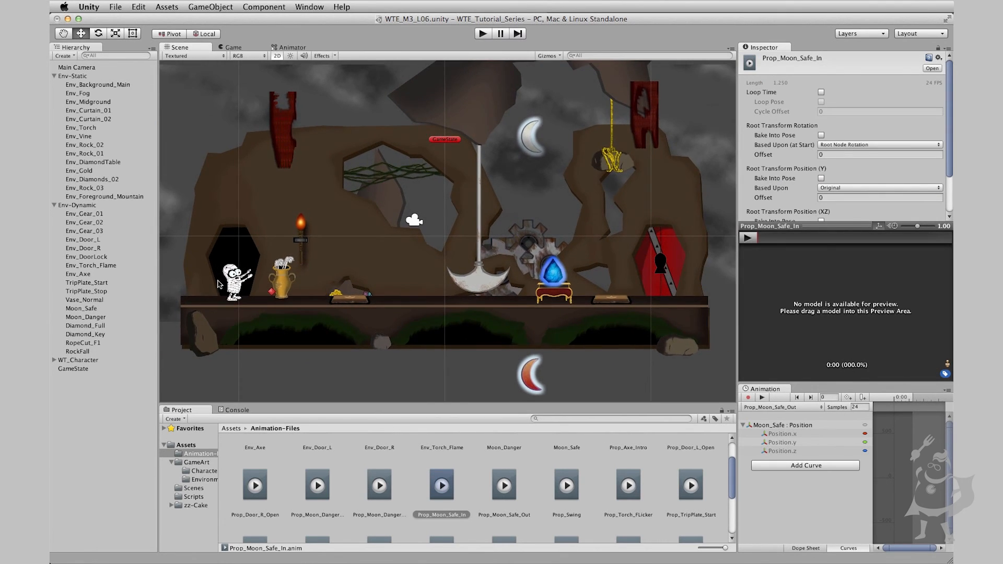